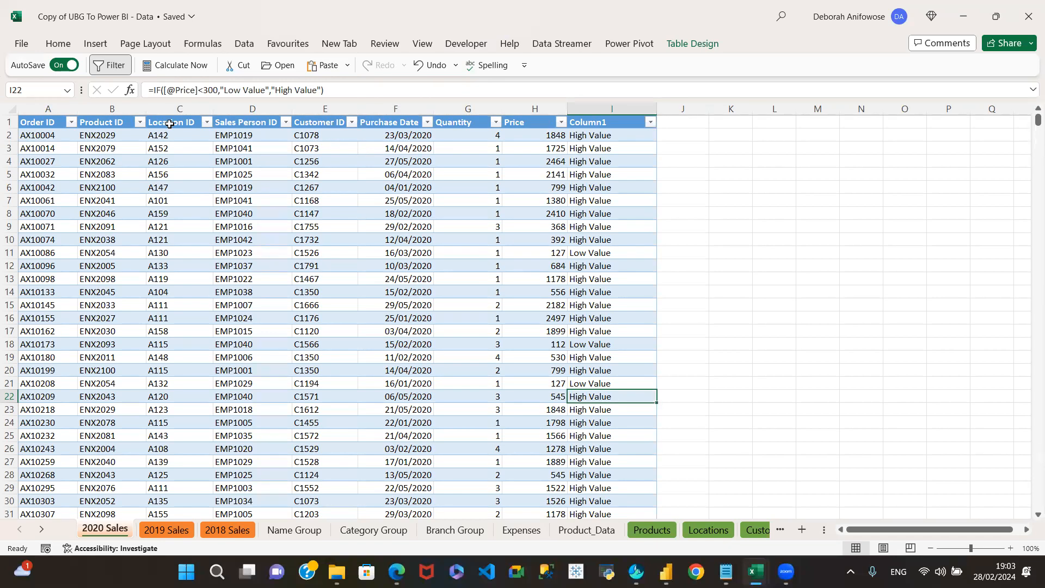
Step: Examine the Order ID filter list and the Column1 formulas in the 2020 Sales table
click(70, 123)
drag(170, 311, 171, 395)
click(159, 424)
click(616, 142)
click(615, 177)
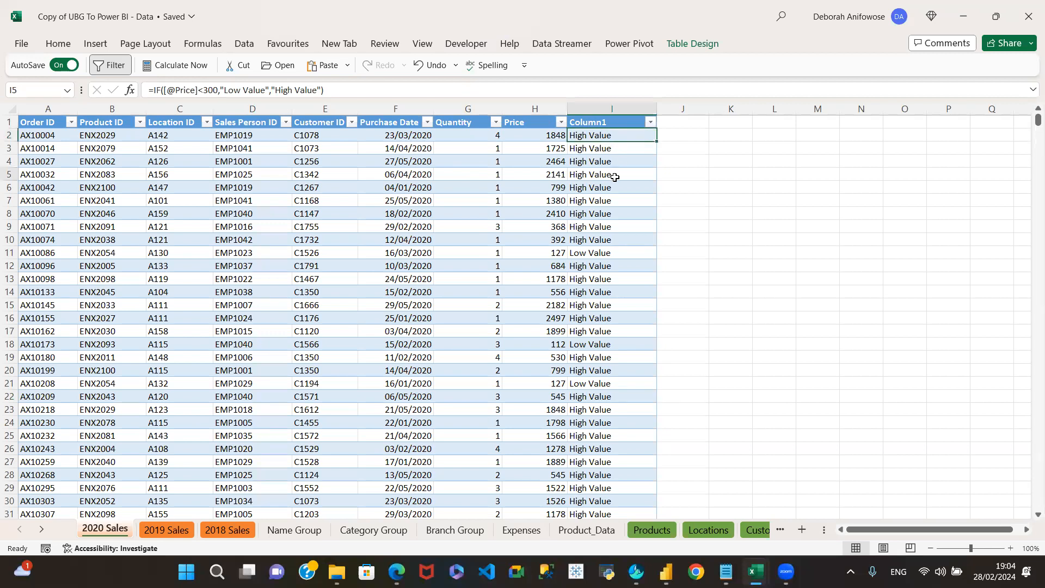
click(612, 252)
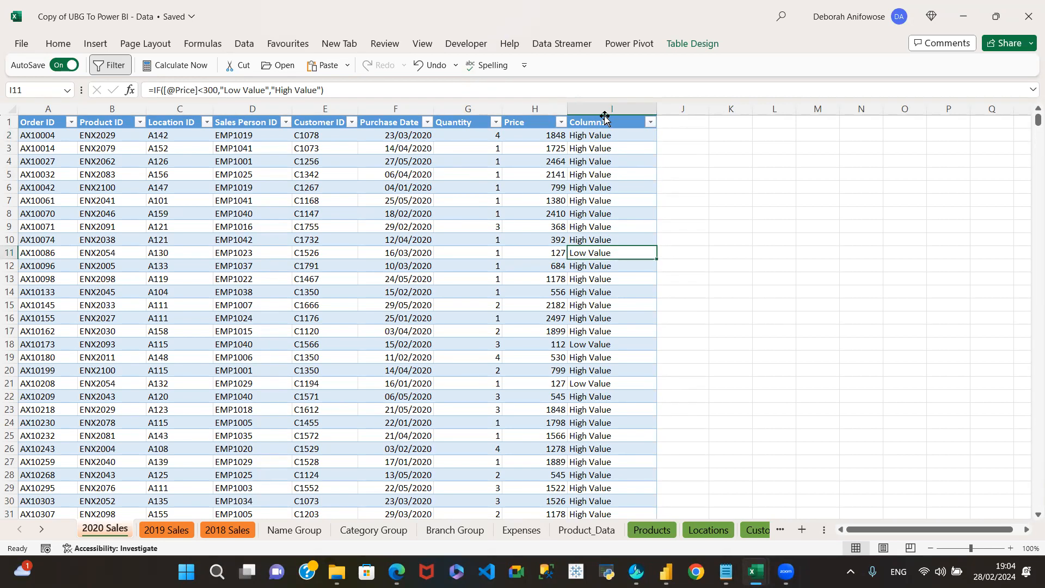
click(607, 140)
click(603, 177)
click(608, 277)
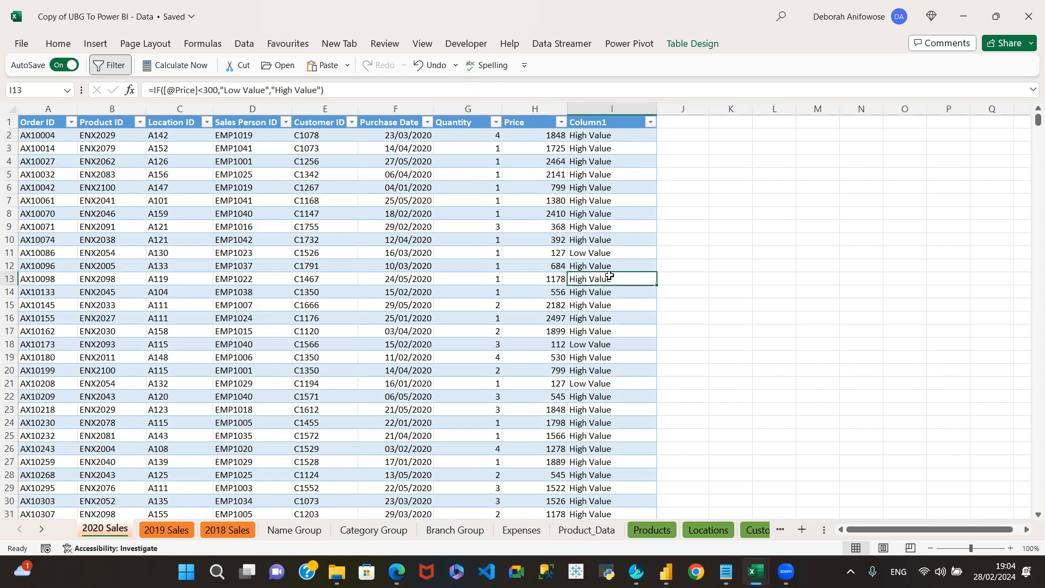
Step: Hide Column1 in the 2020 Sales table
click(603, 108)
right_click(604, 107)
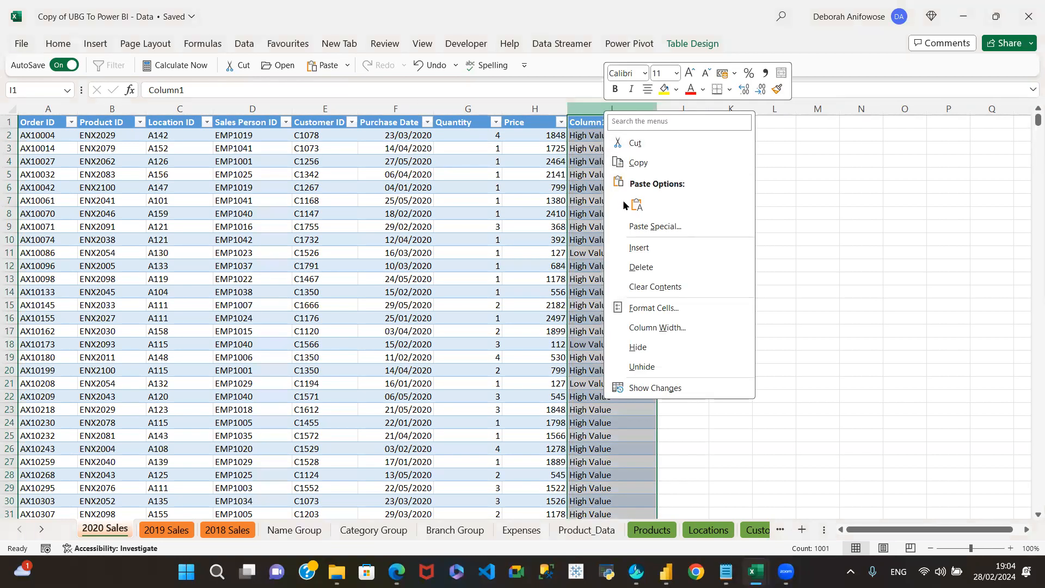
click(648, 343)
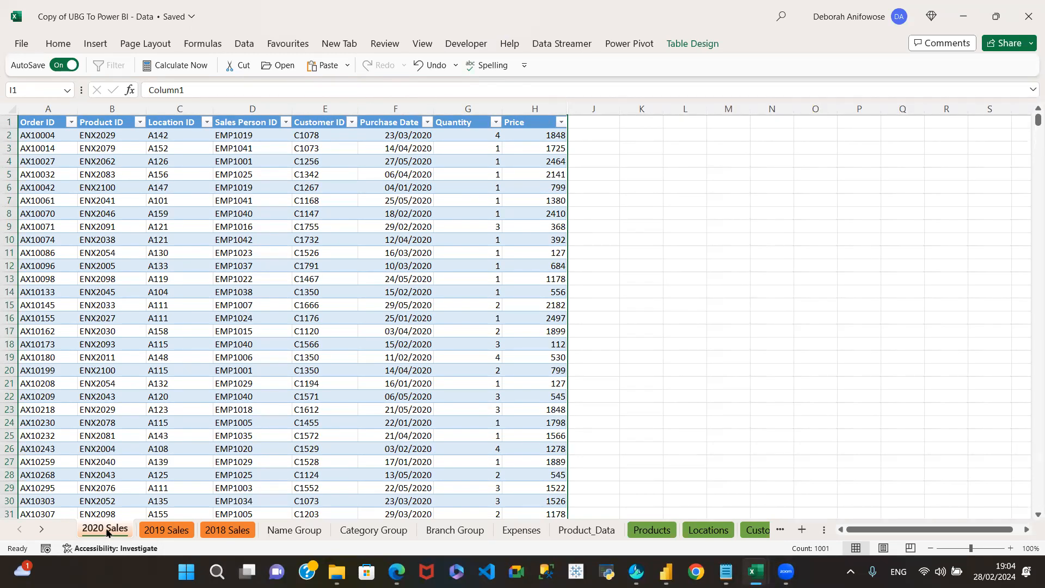
Step: On the 2019 Sales sheet, examine the filter lists of Order ID and Purchase Date, leaving both unfiltered
click(156, 530)
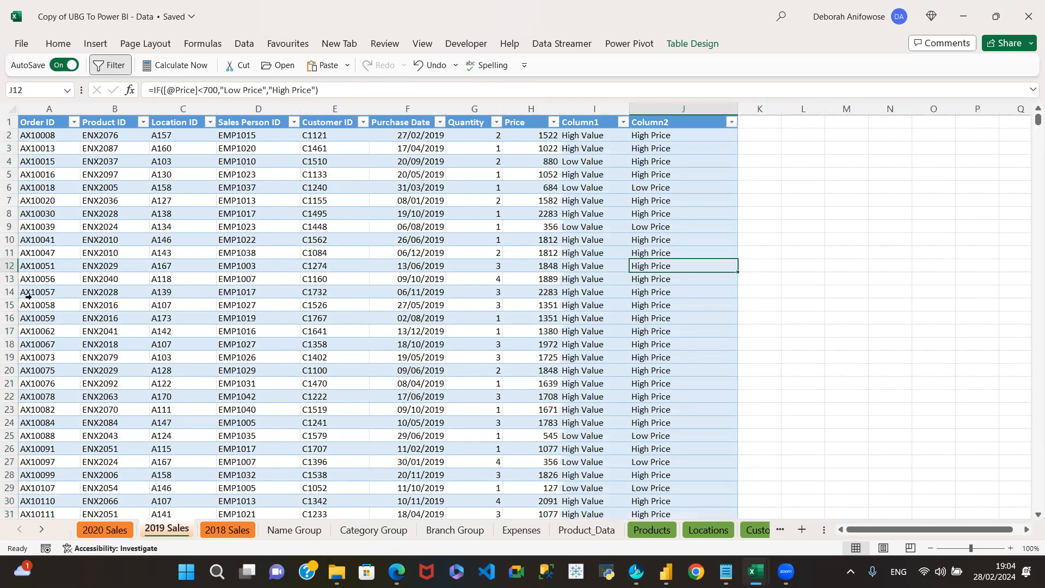
click(74, 122)
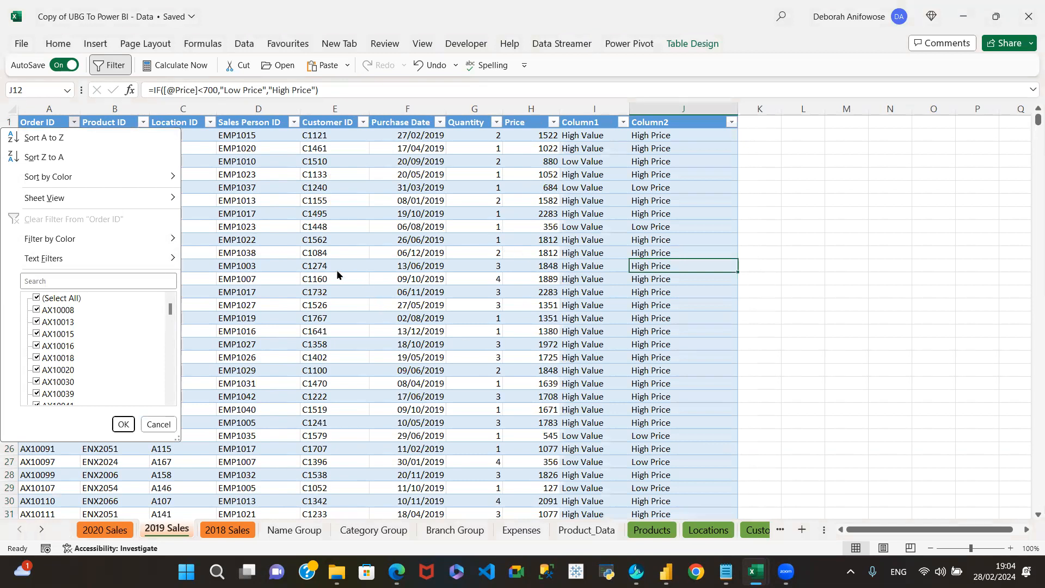
click(153, 425)
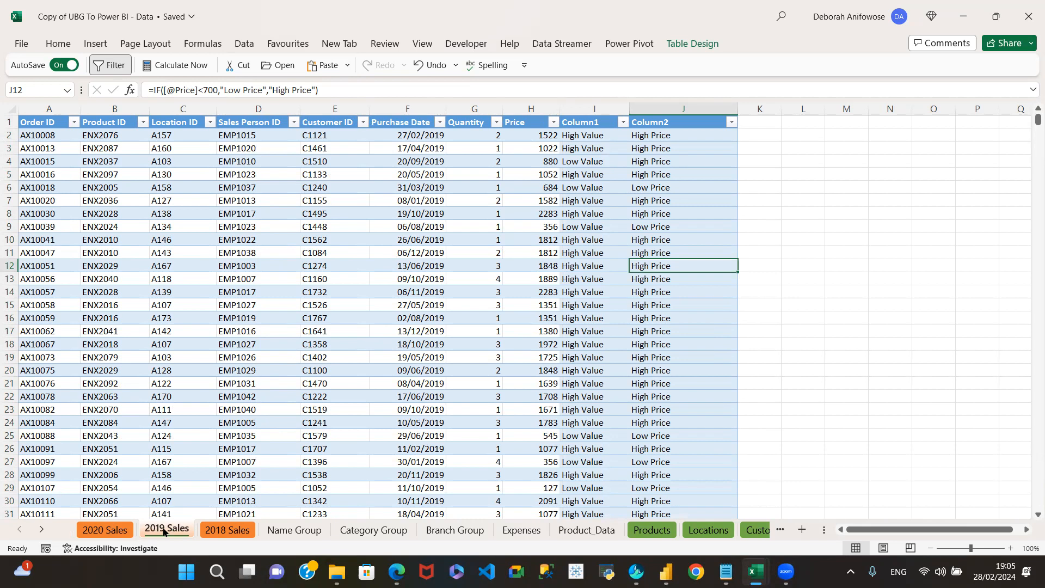
click(439, 122)
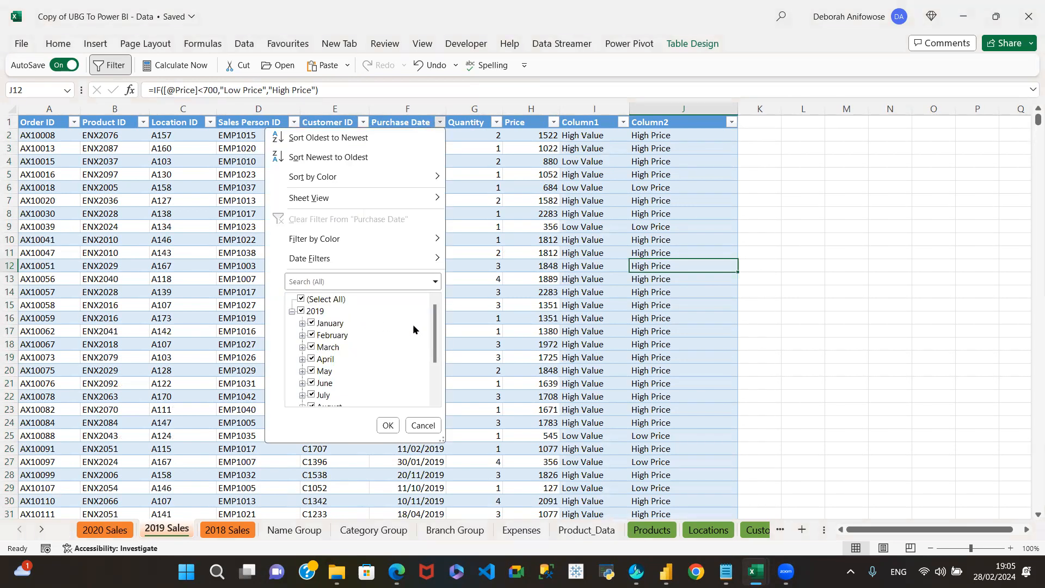
drag(437, 315, 437, 375)
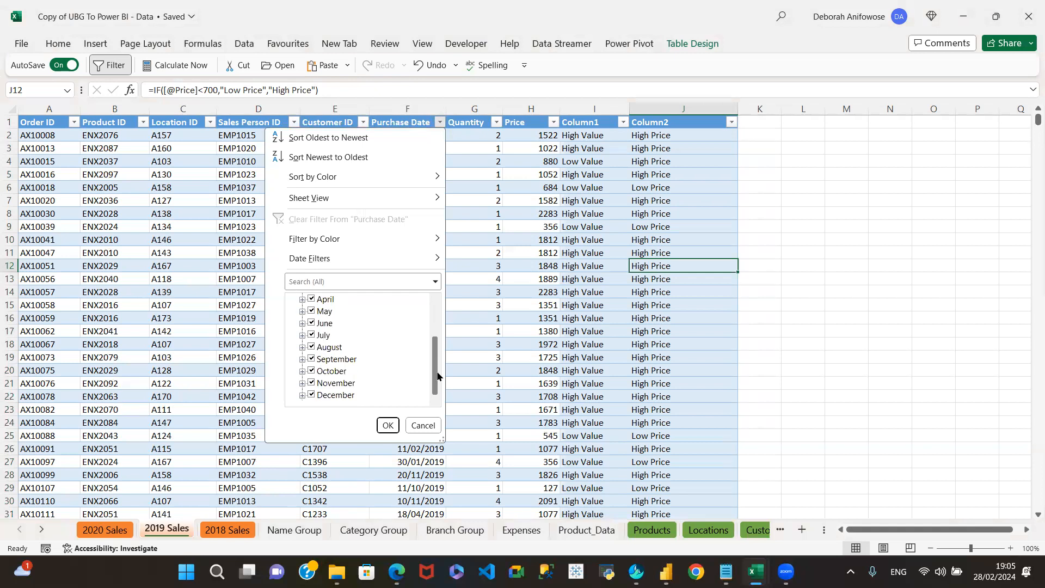
click(494, 276)
Step: Hide Column1 and Column2 in the 2019 Sales table
drag(607, 107, 653, 108)
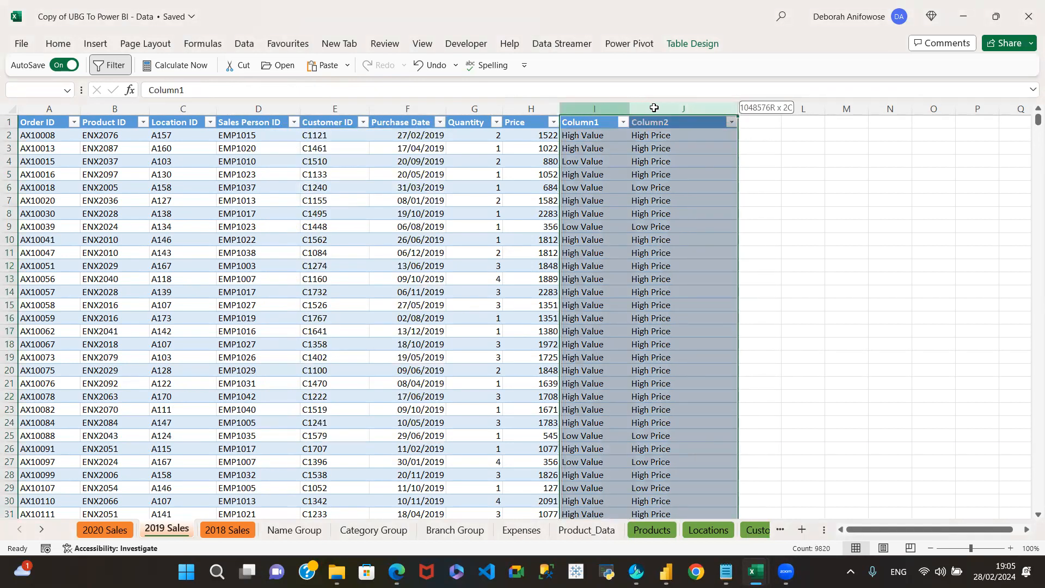
right_click(654, 109)
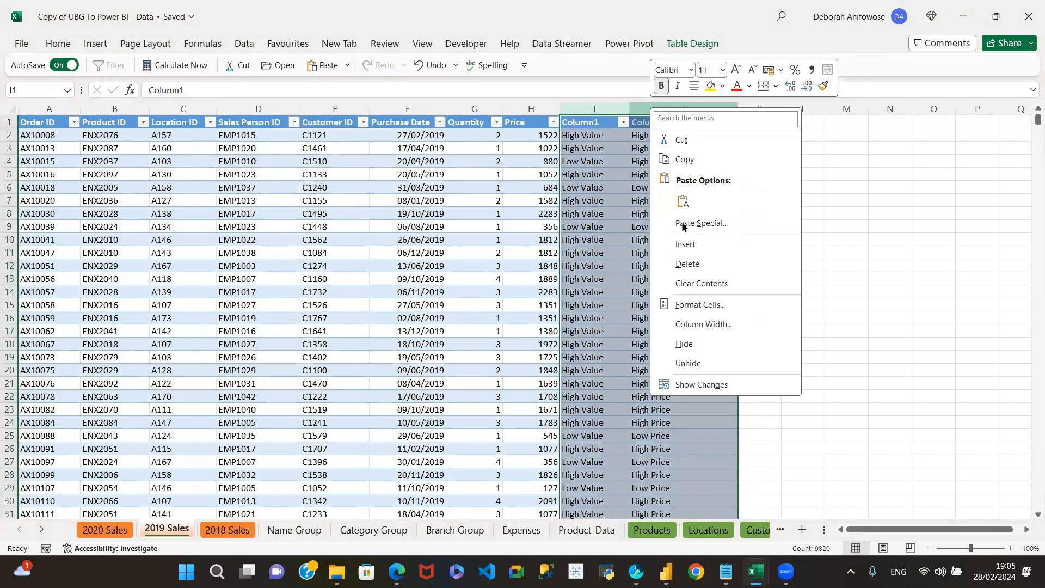
click(686, 344)
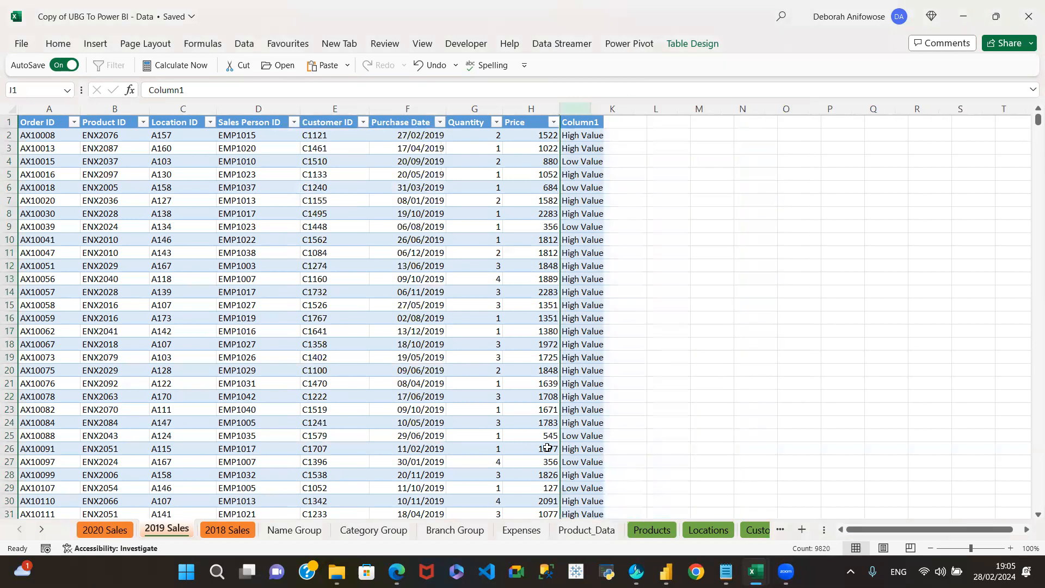
Step: Hide Column1 on the 2018 Sales sheet
click(227, 535)
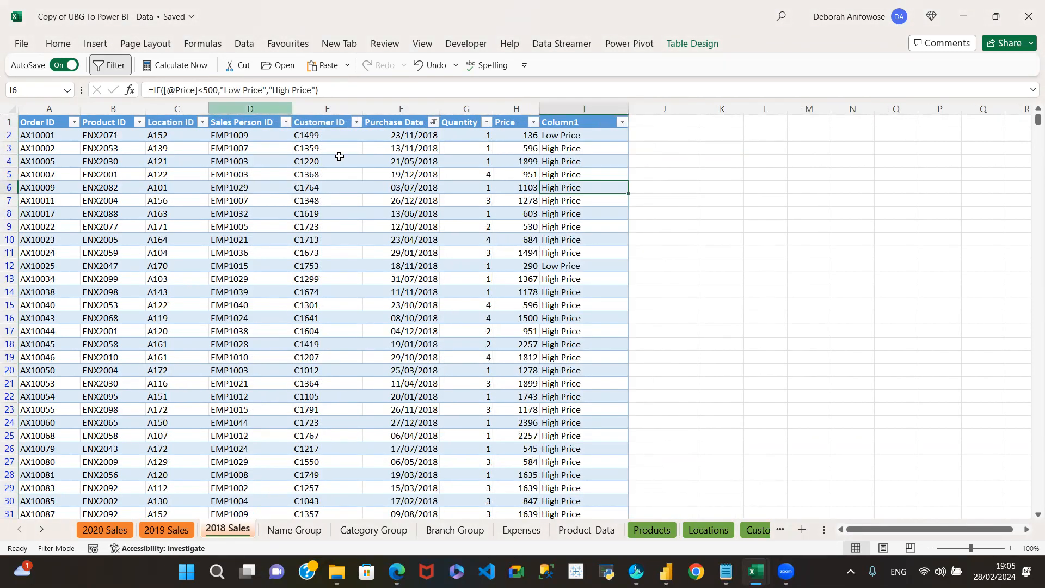
click(601, 107)
right_click(602, 107)
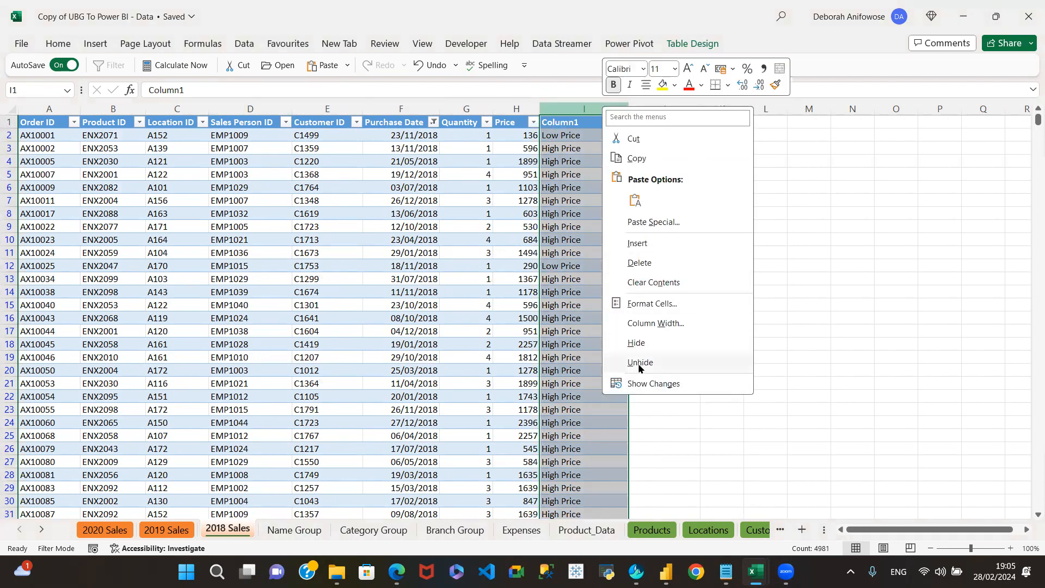
click(641, 343)
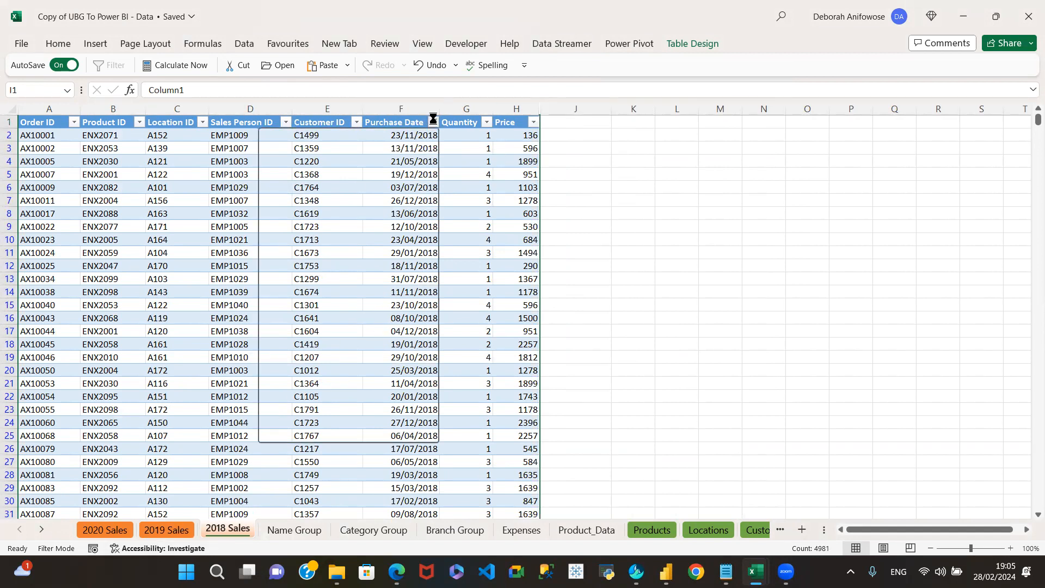
click(434, 122)
click(293, 301)
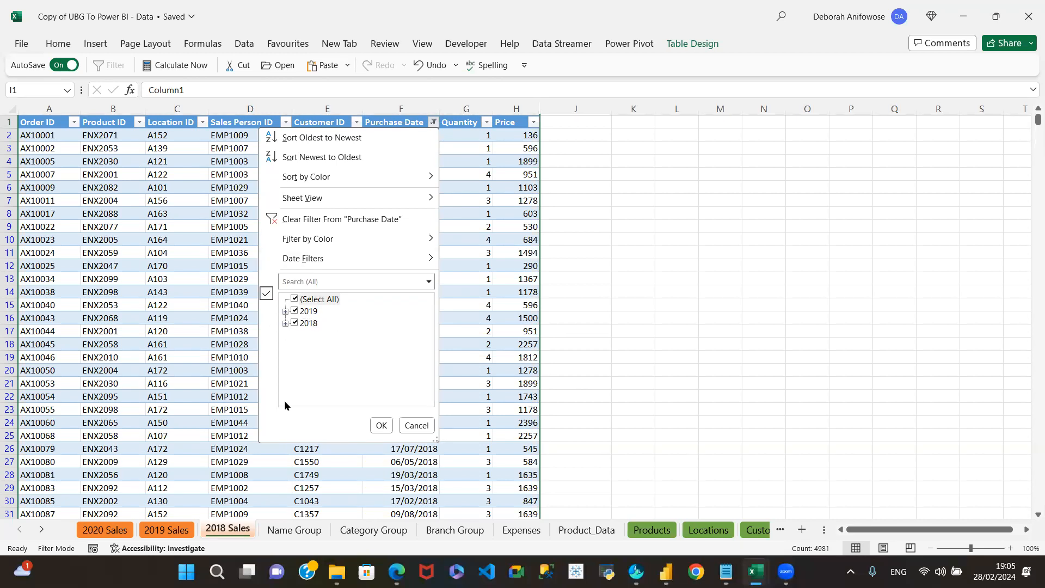
click(153, 531)
click(153, 531)
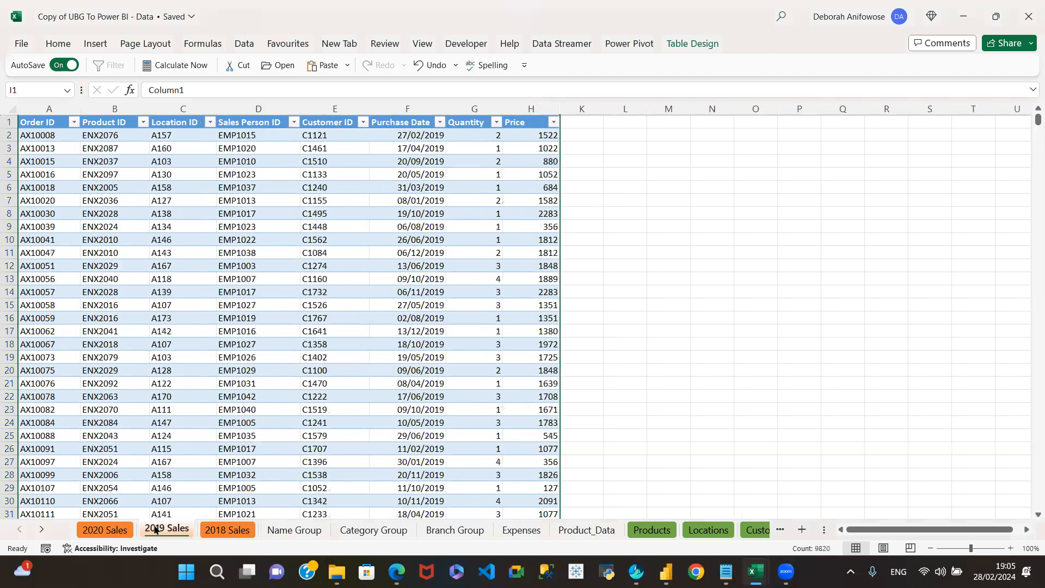
click(213, 532)
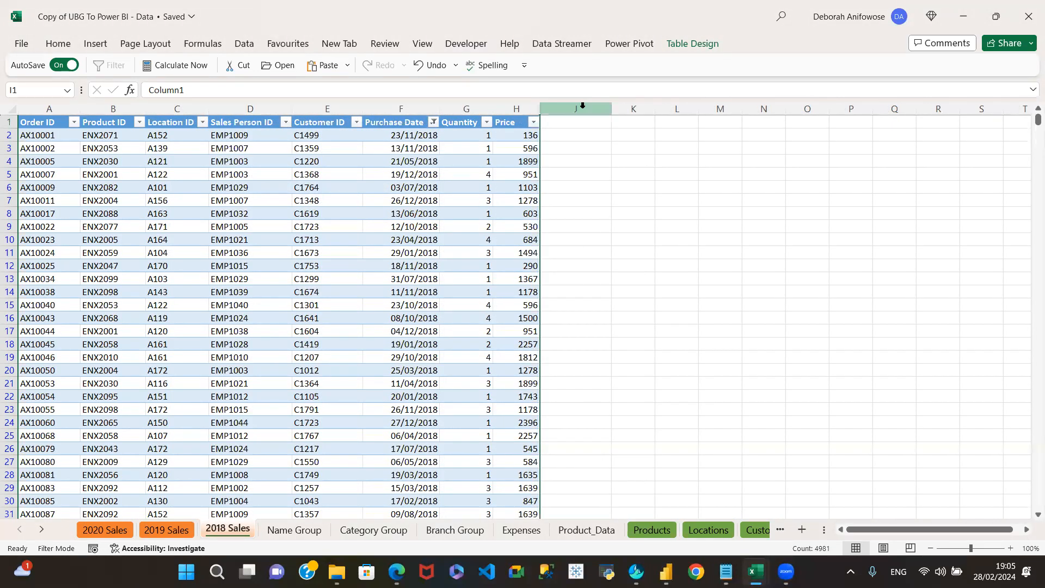
Step: Set the Purchase Date filter on the 2018 Sales sheet to select all dates, including 2019
click(433, 122)
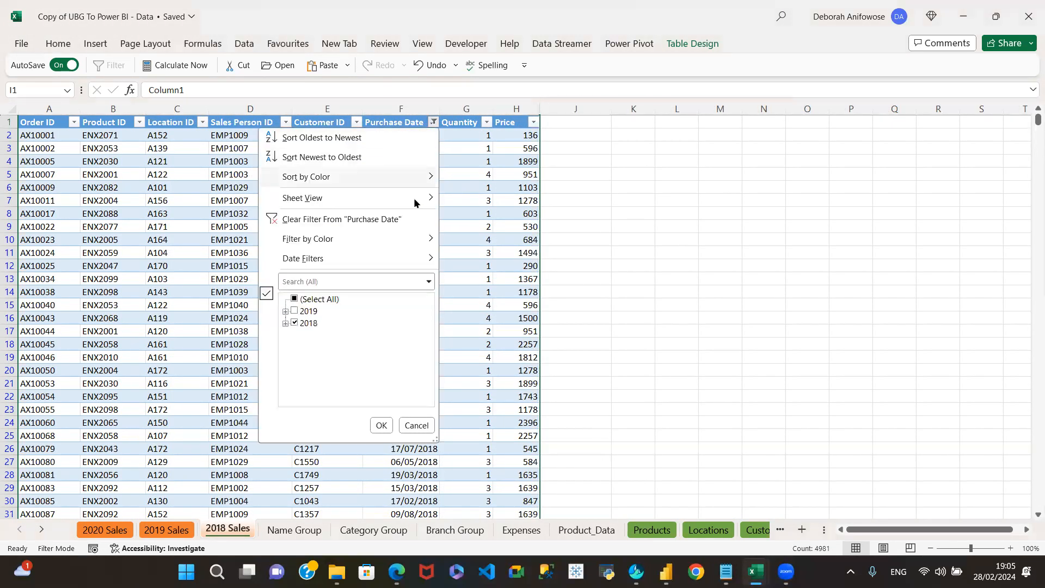
click(294, 300)
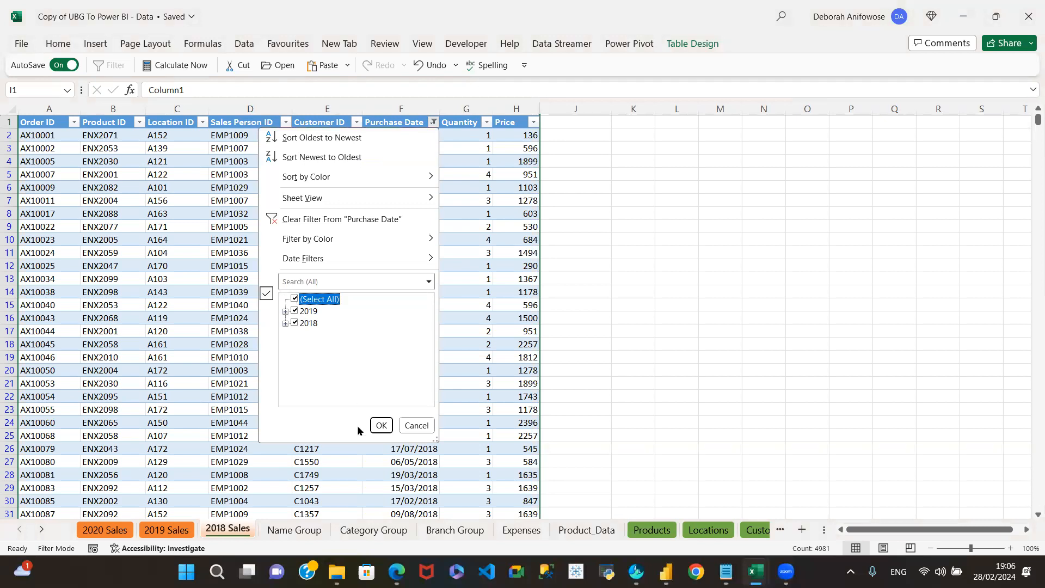
click(382, 426)
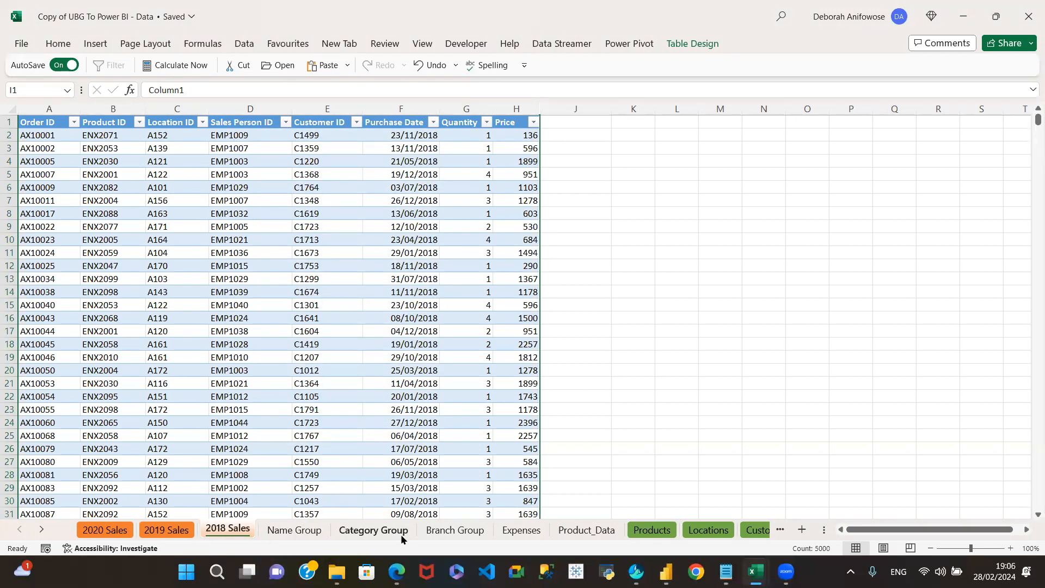
Step: Look through the 2020, 2019 and 2018 Sales sheets, and the Name Group, Category Group, Branch Group, Expenses and Product_Data sheets
click(107, 529)
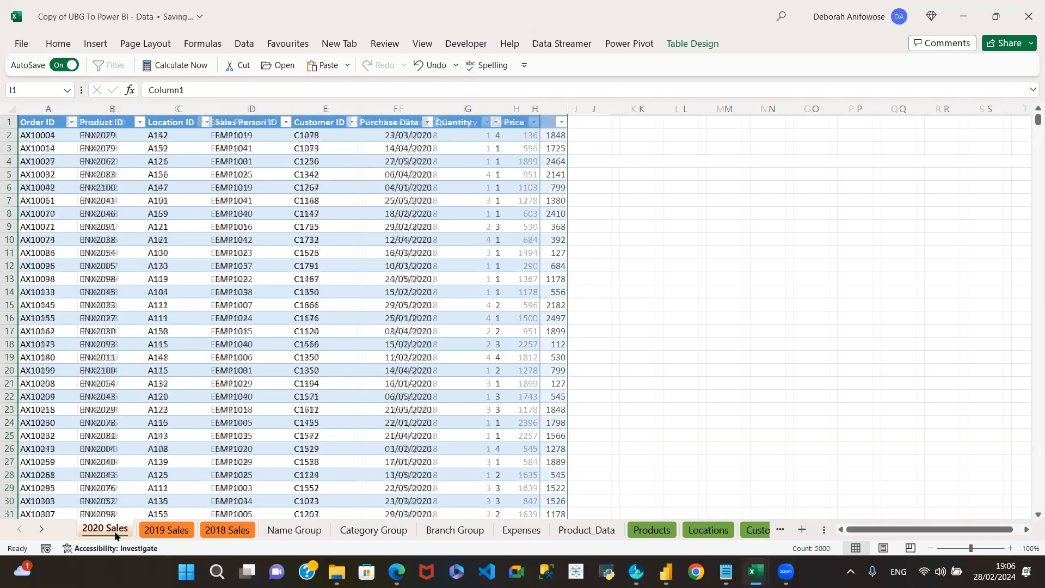
click(165, 531)
click(218, 534)
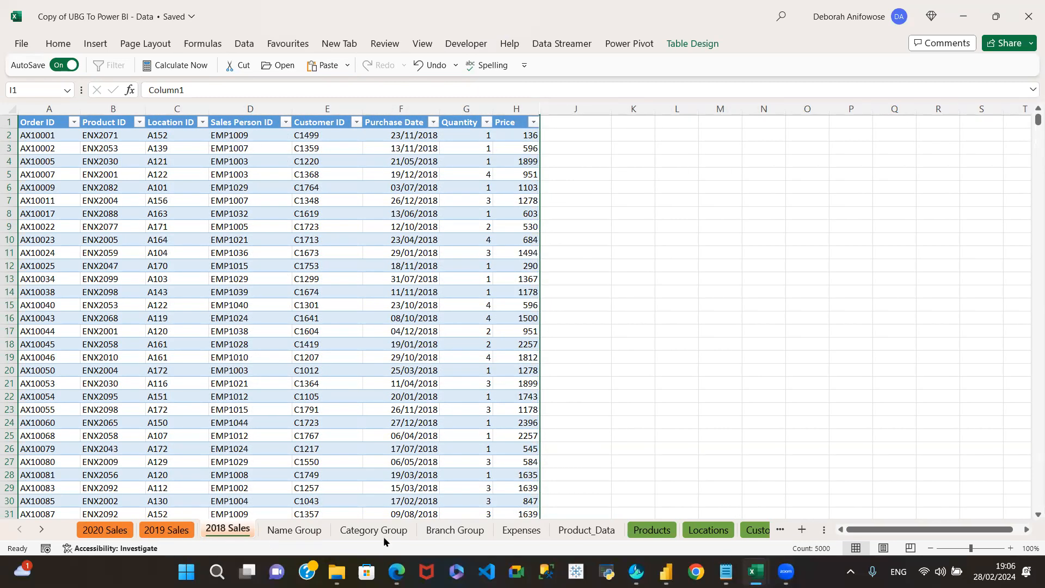
click(303, 533)
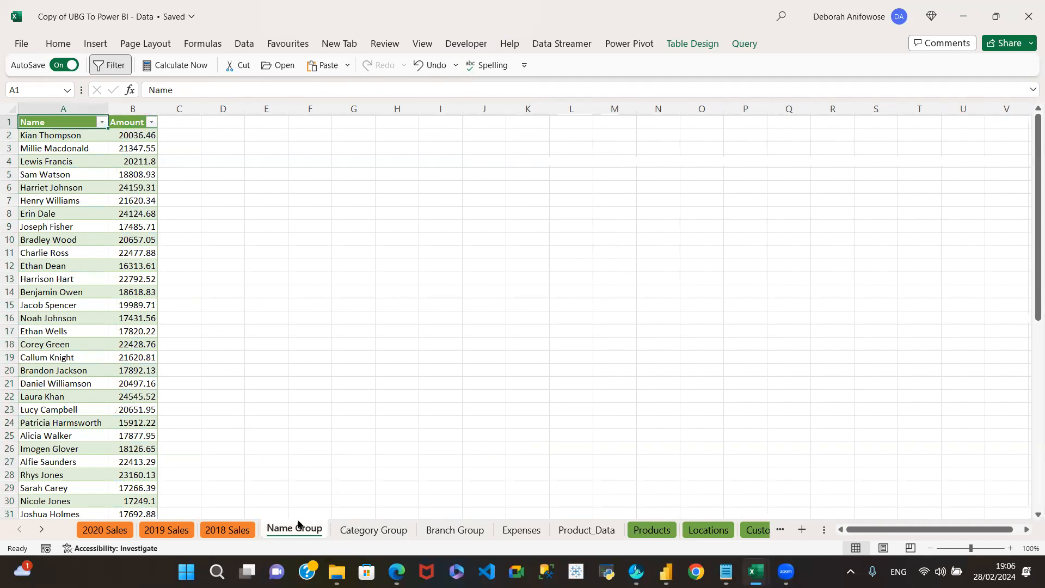
click(378, 534)
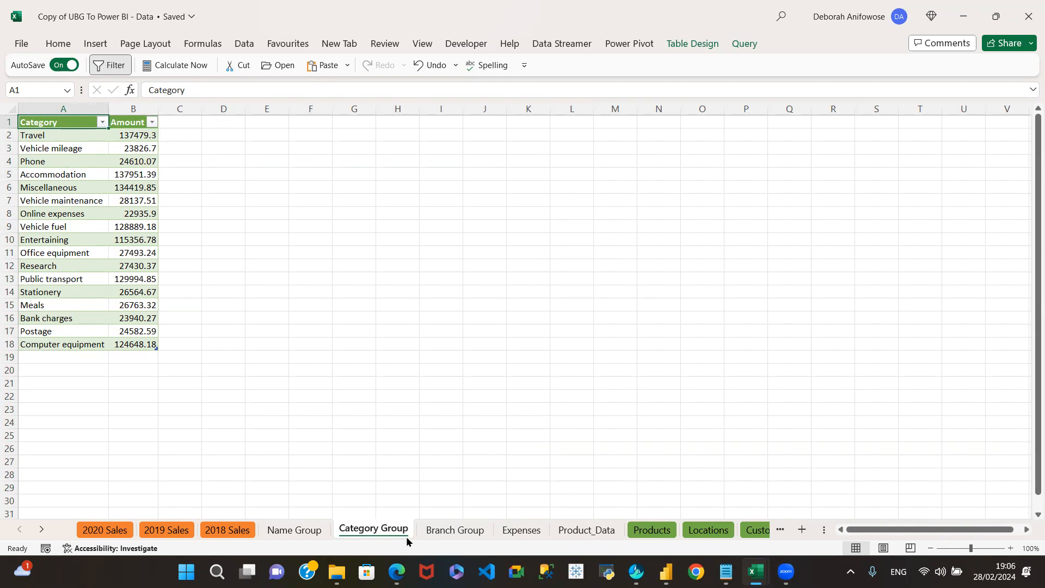
click(458, 532)
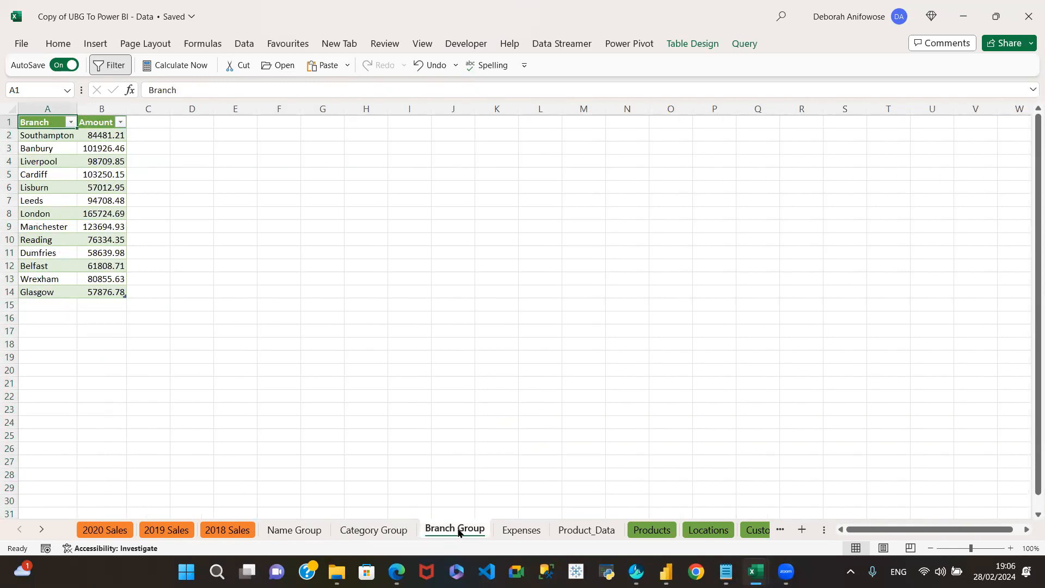
click(525, 532)
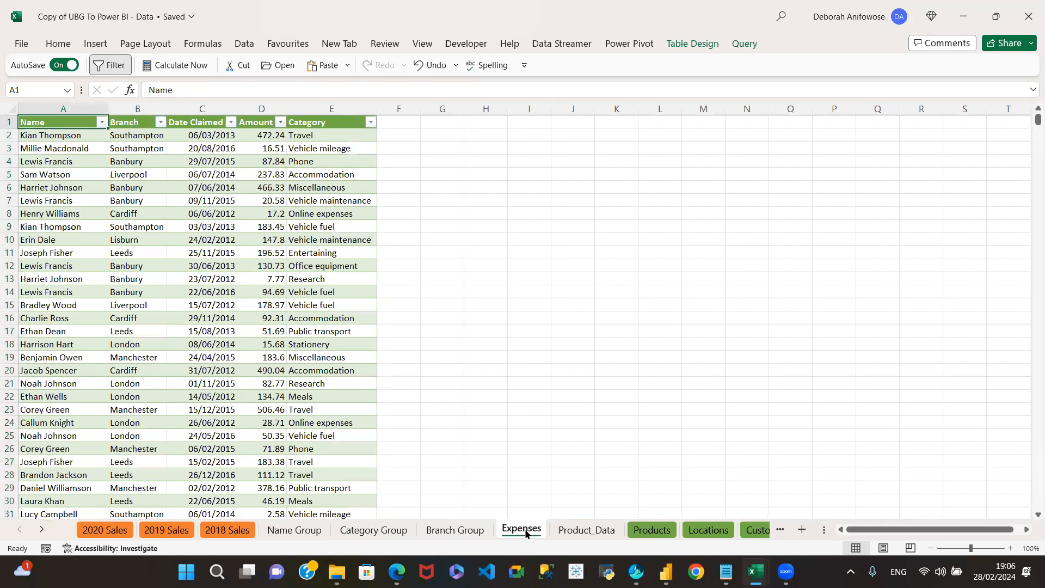
click(581, 533)
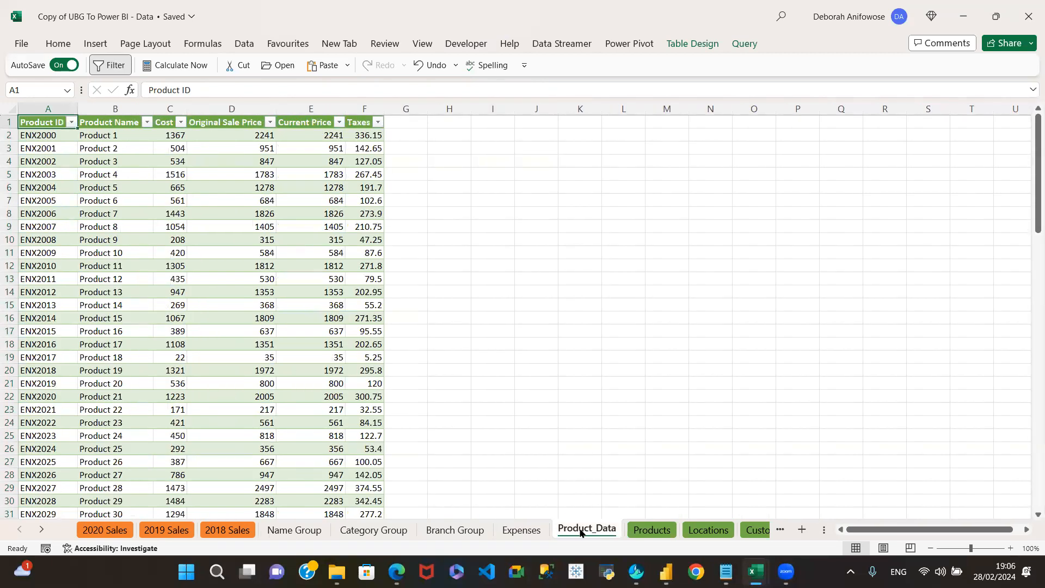
Step: Review the 2020 Sales, Products, Locations, Customers and Sales People sheets, and compare Product_Data with Products
click(105, 530)
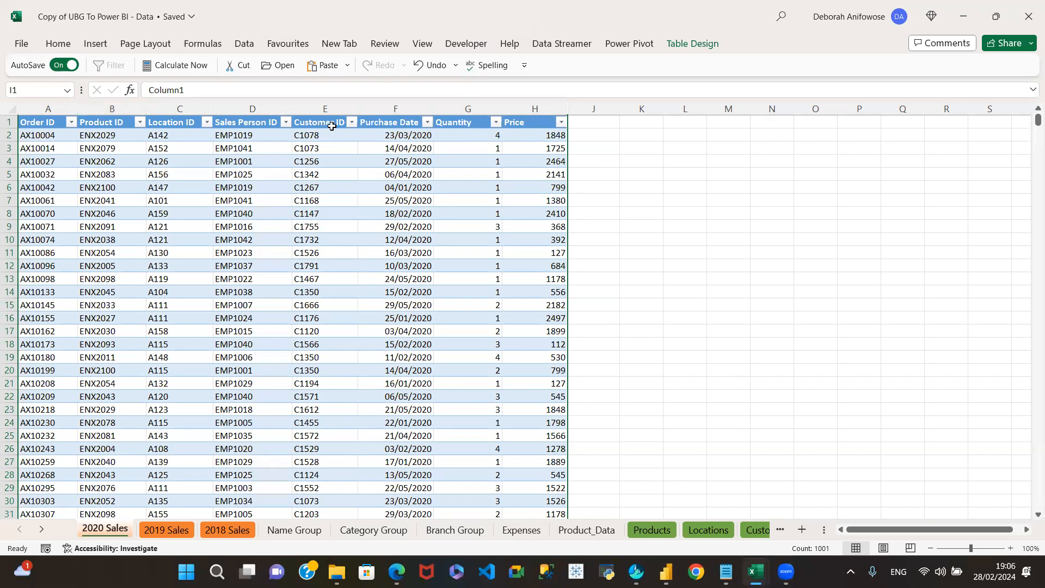
click(653, 530)
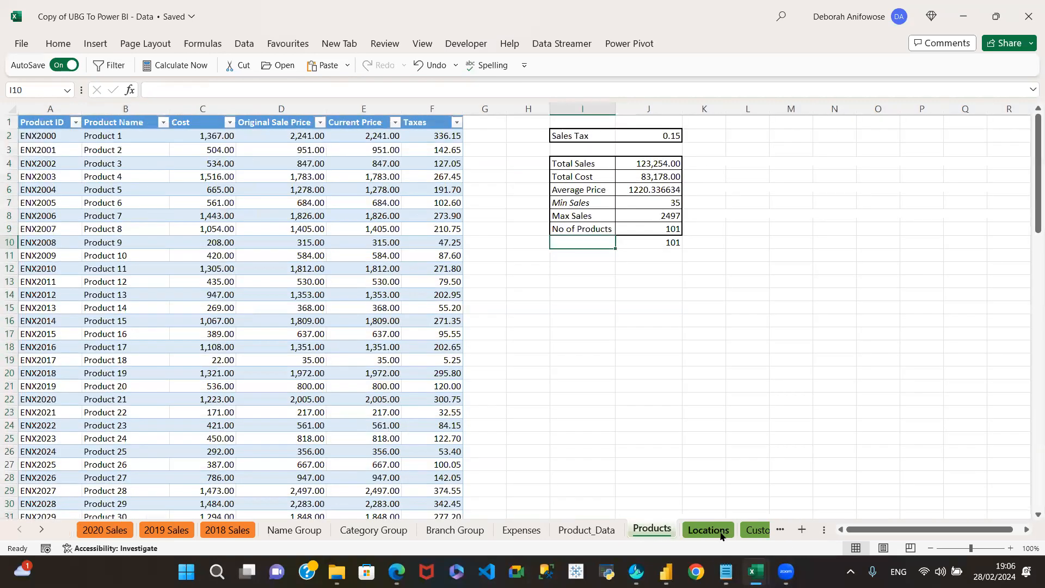
click(707, 532)
click(758, 530)
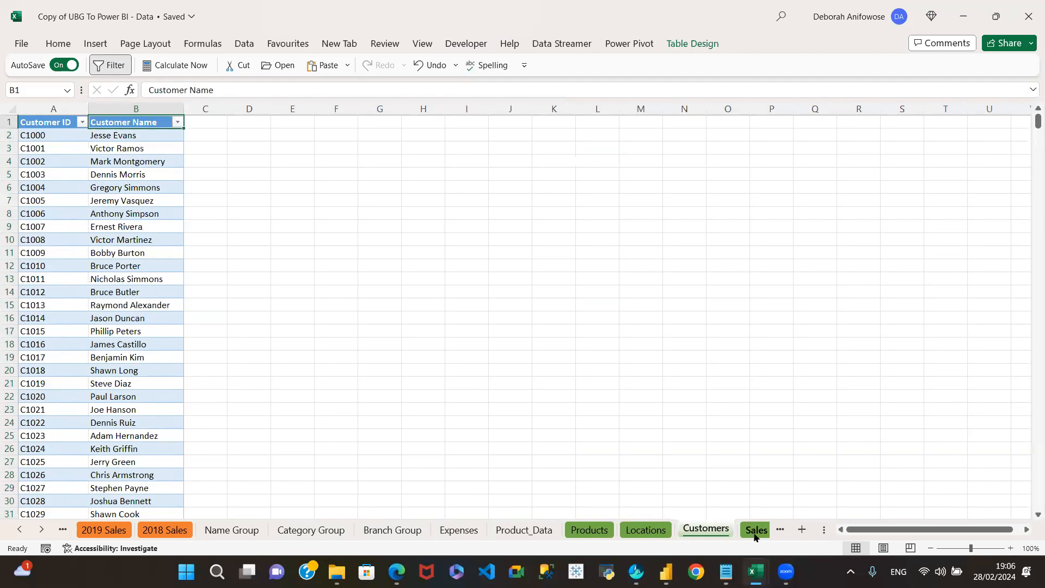
click(755, 531)
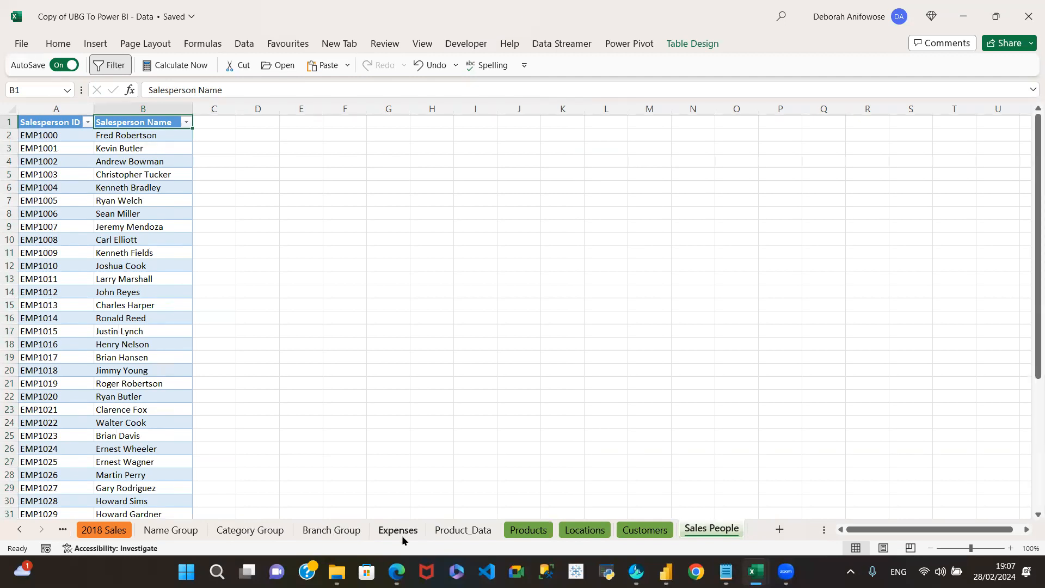
click(454, 531)
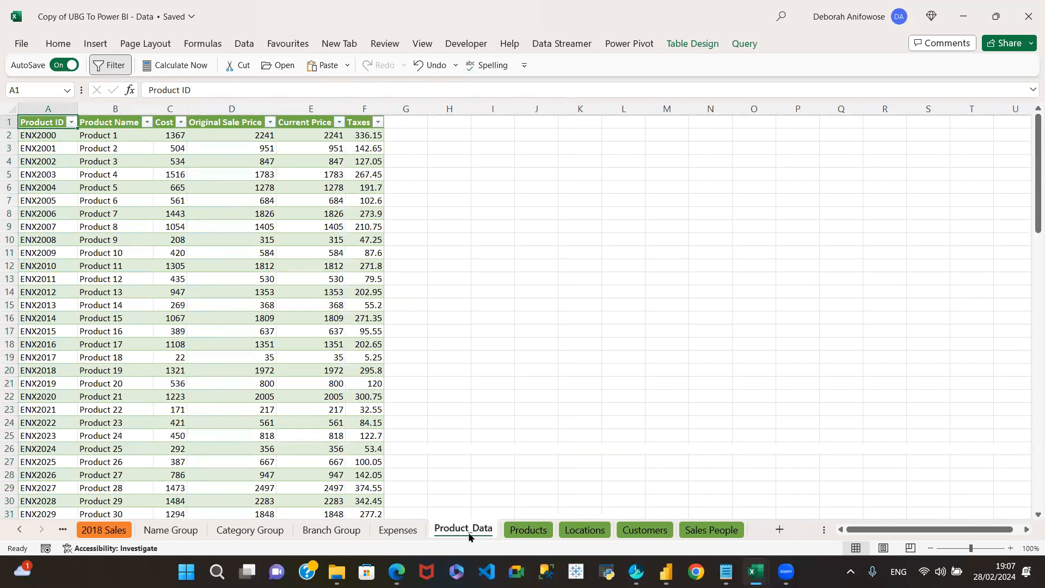
click(528, 530)
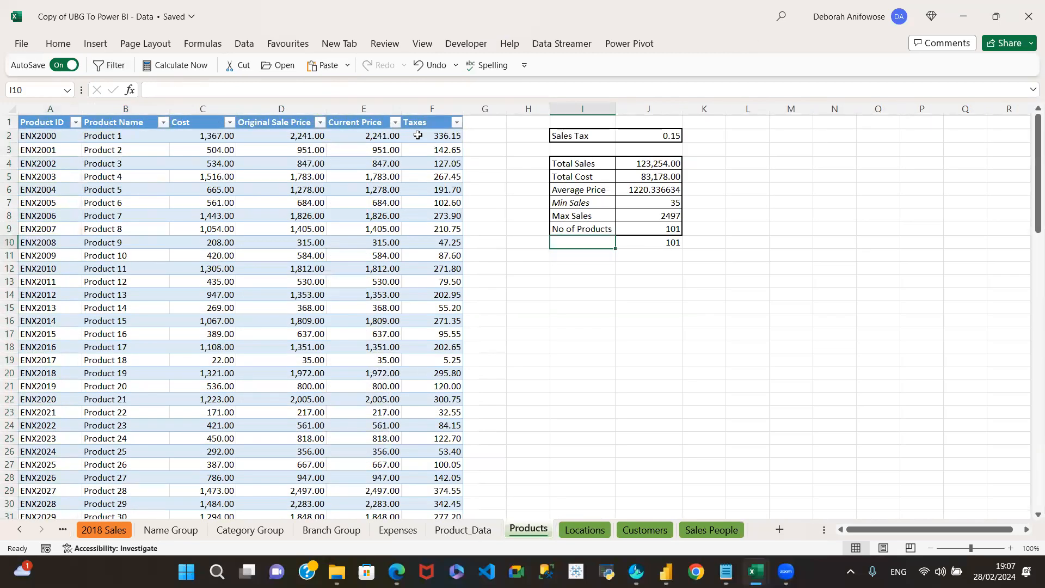
Step: Compare the Product_Data sheet with the Products sheet once more
click(468, 532)
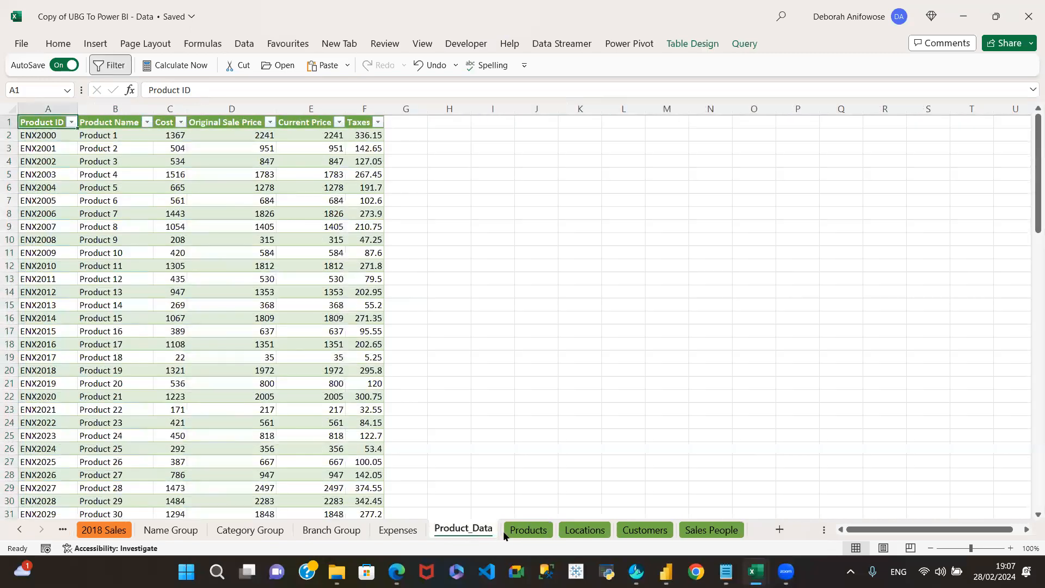
click(528, 529)
click(471, 531)
Step: Switch to the MY UBG powerbi work report in Power BI Desktop and collapse the Visualizations and Data panes
mouse_move(665, 572)
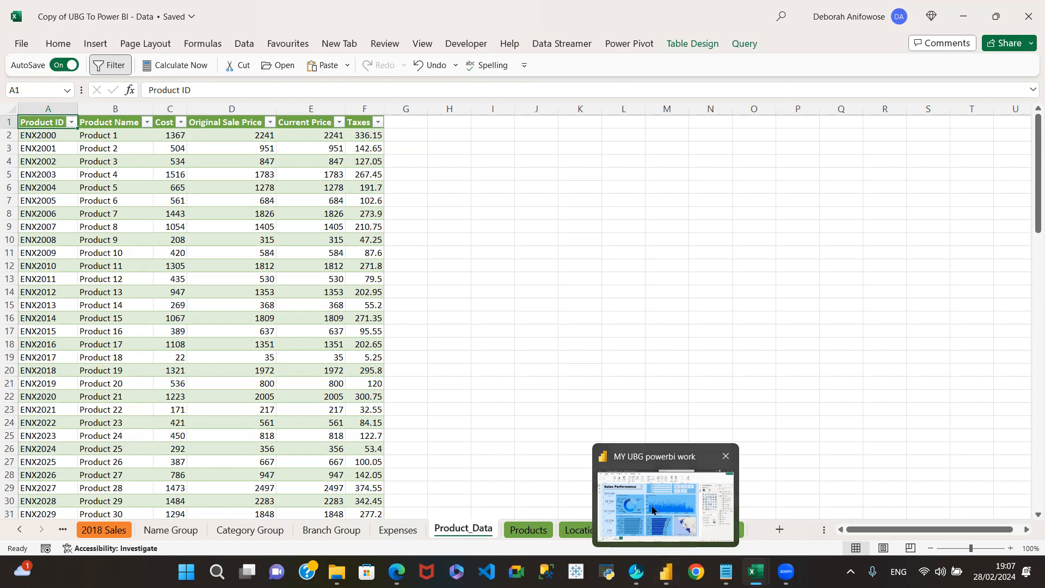
click(666, 569)
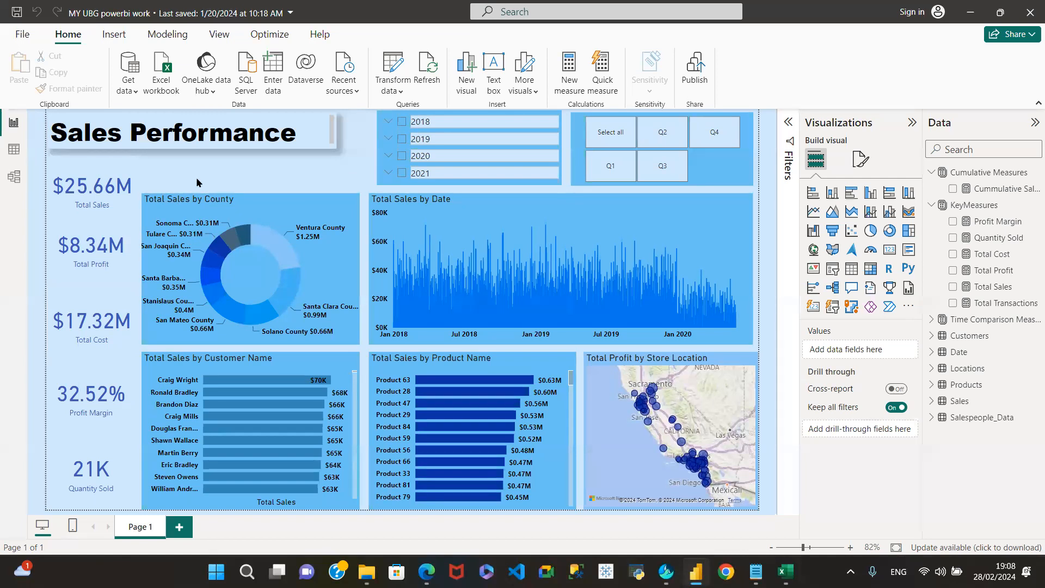
click(911, 123)
click(1034, 122)
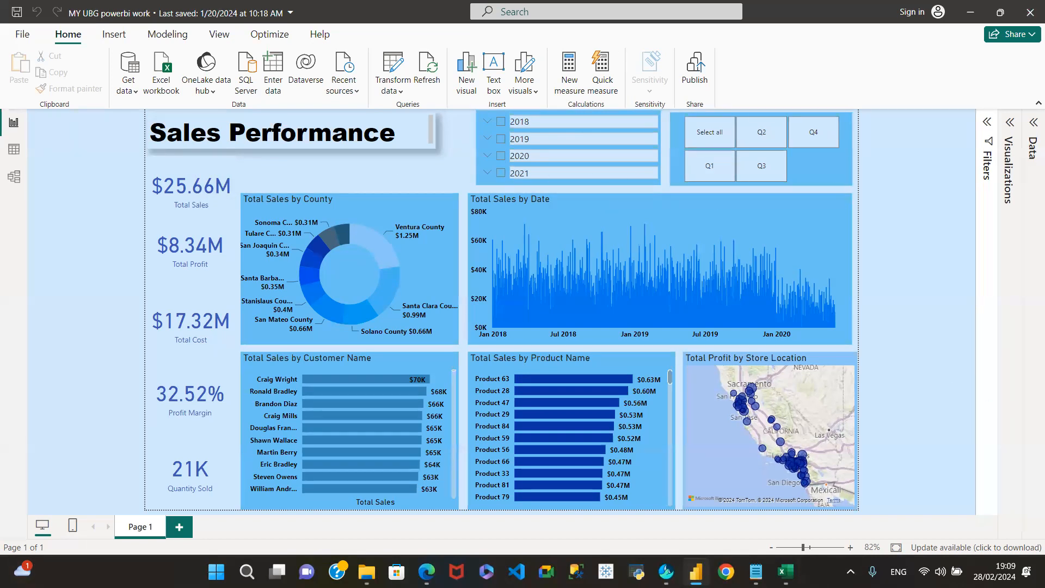
Step: Close the Excel workbook Copy of UBG To Power BI - Data
mouse_move(784, 571)
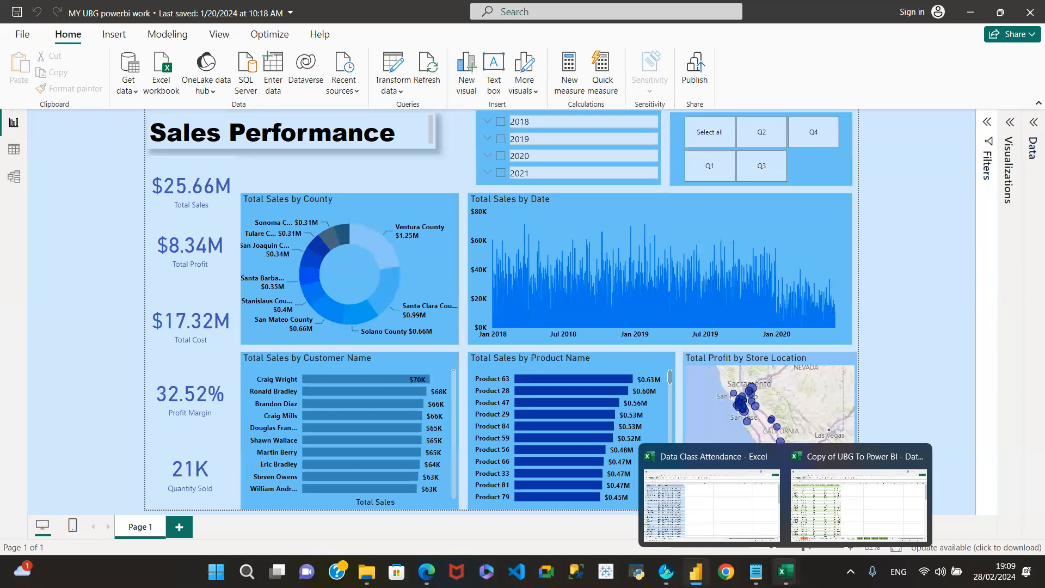
mouse_move(919, 463)
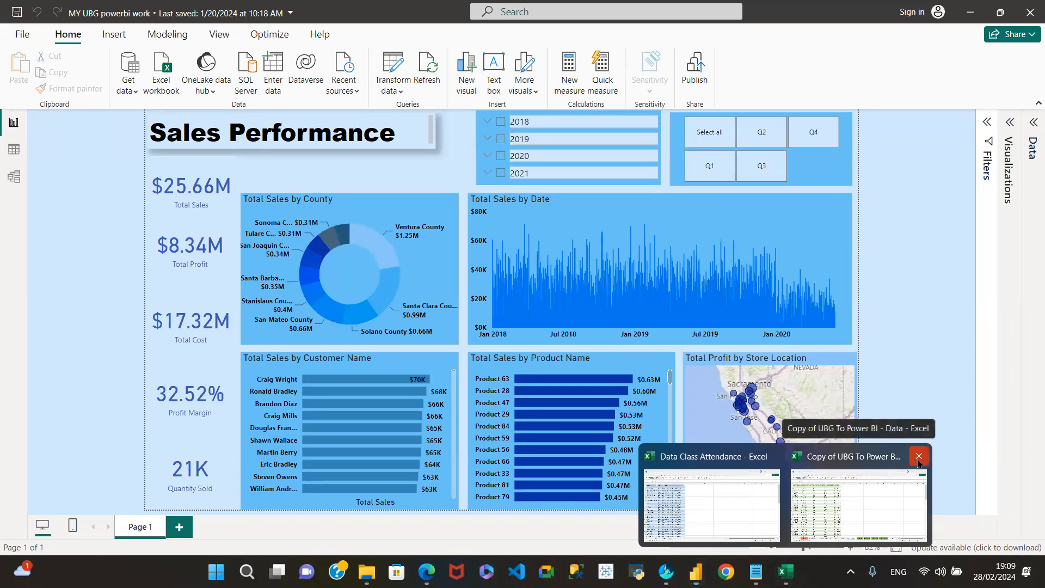
click(919, 460)
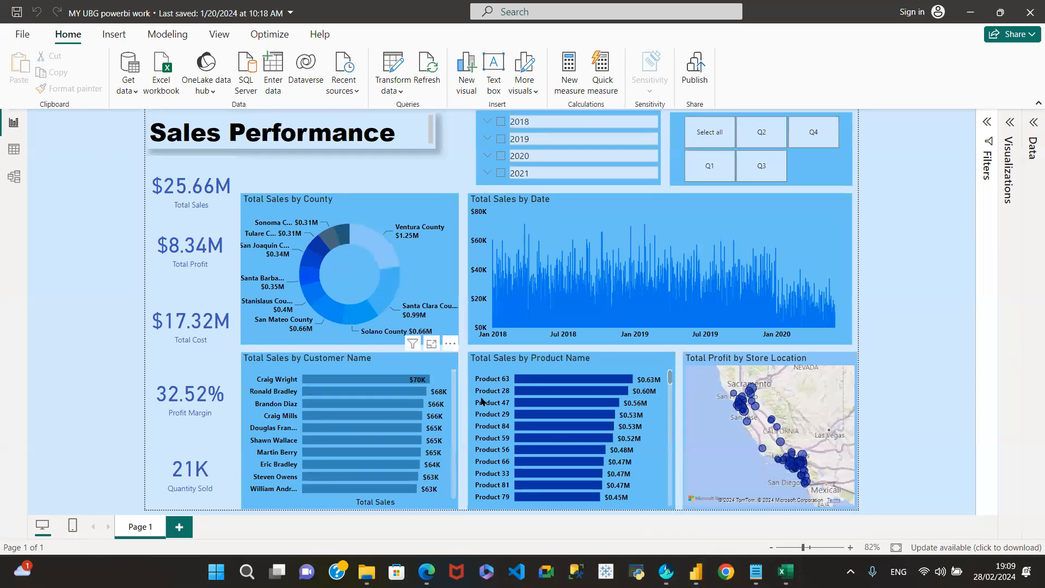
Step: Create a new blank Power BI report and dismiss its start screen
click(22, 36)
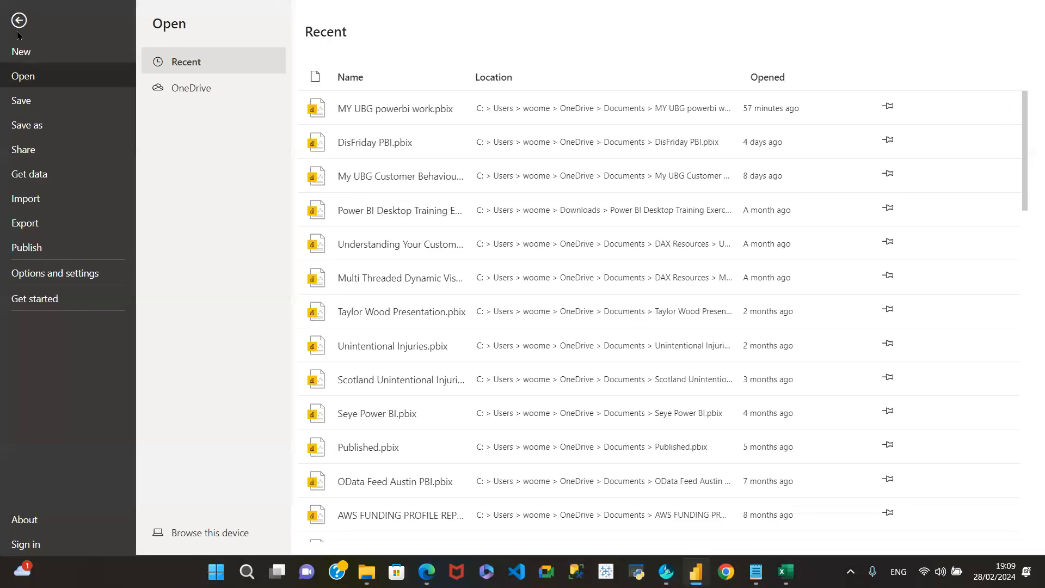
click(30, 57)
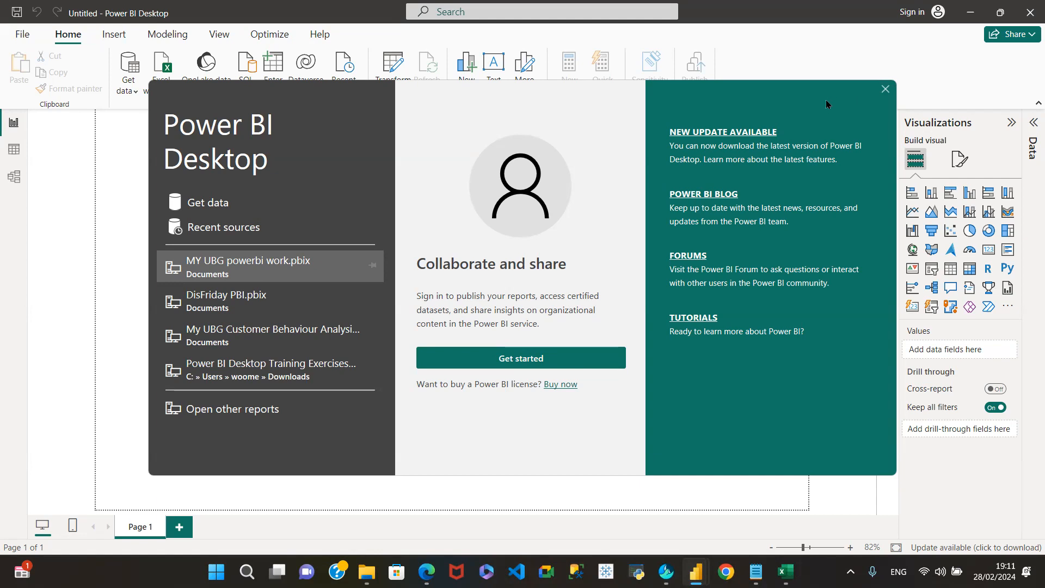
click(886, 90)
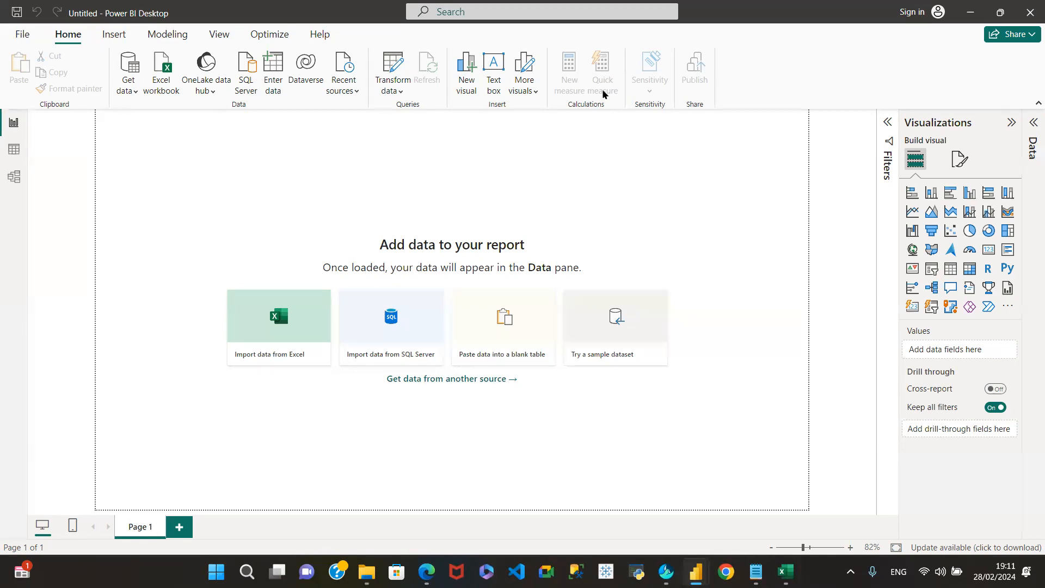
Step: Connect to the Excel workbook Copy of UBG To Power BI - Data, found by searching Documents for "COPY OF"
click(130, 88)
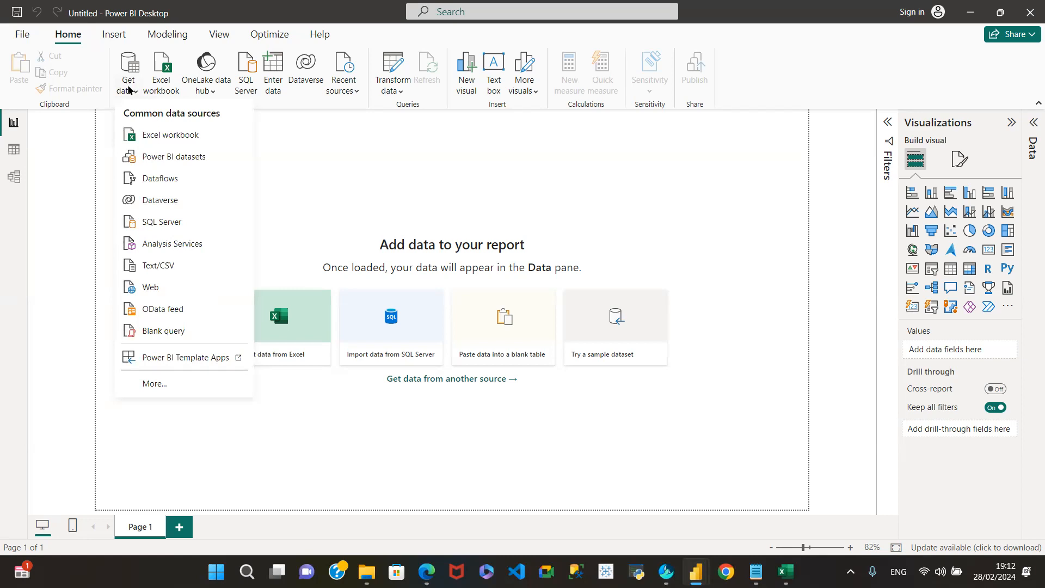
click(173, 135)
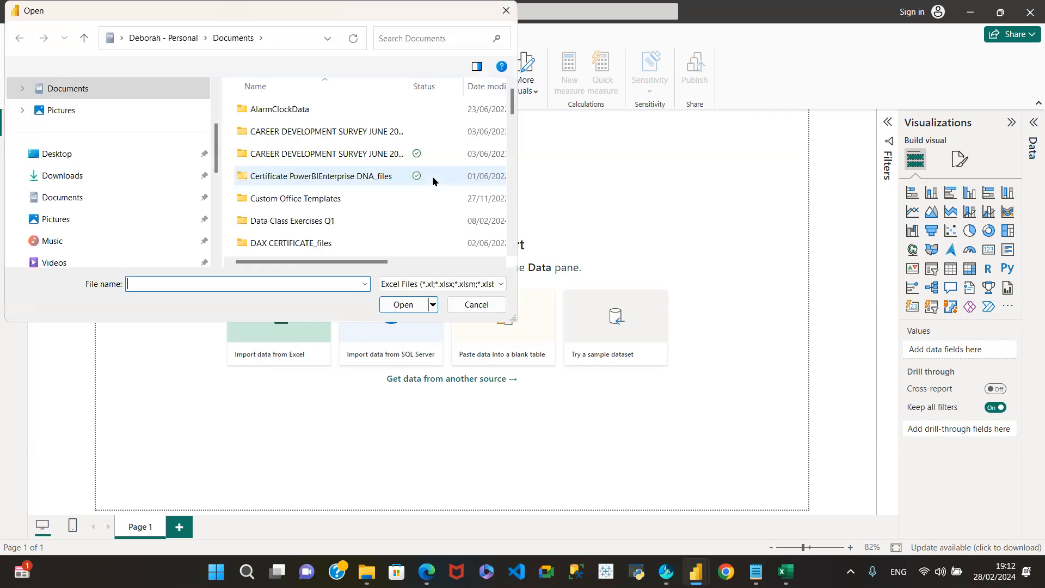
click(61, 196)
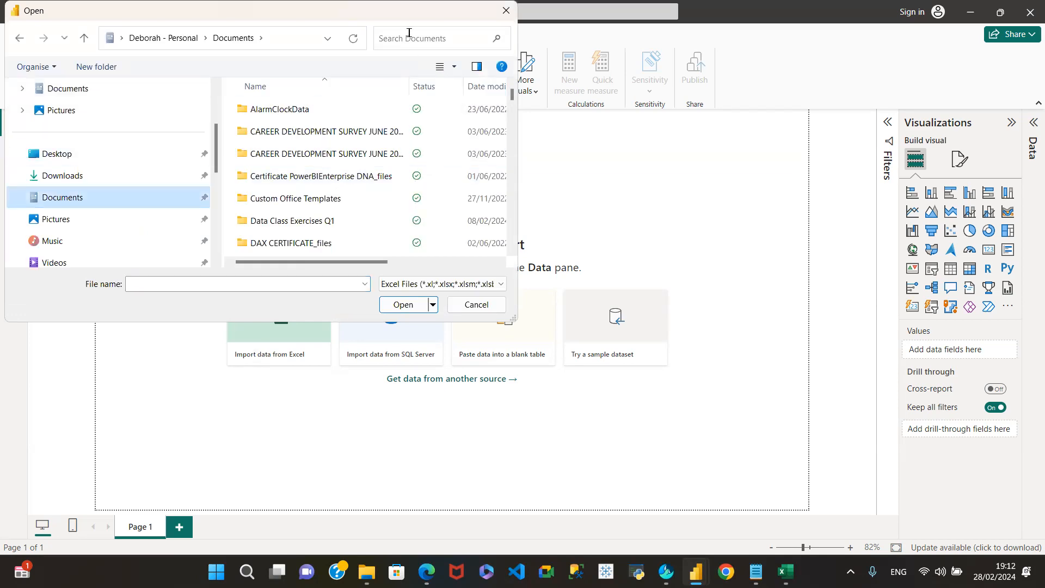
click(394, 40)
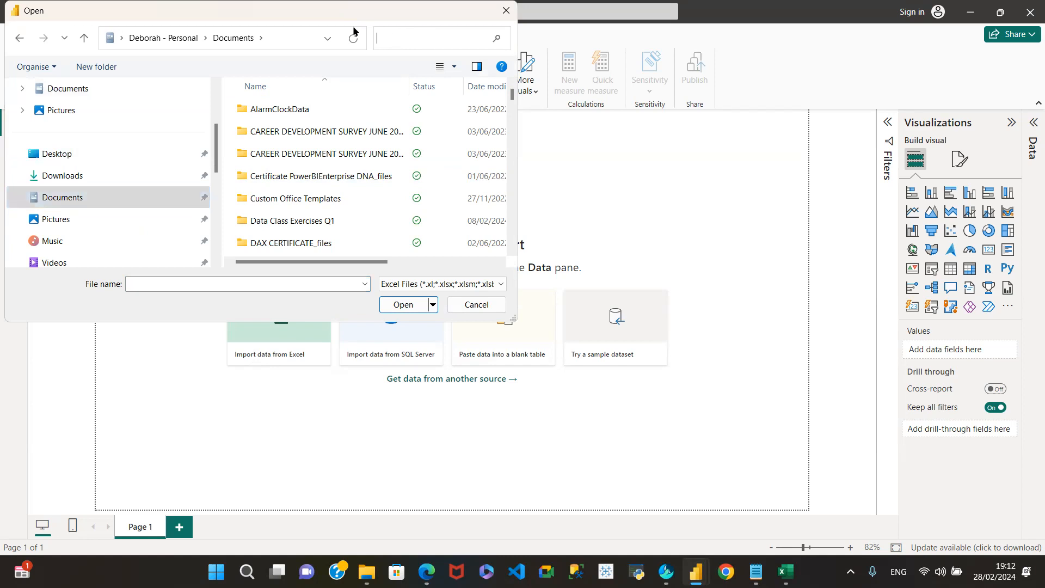
text(COPY OF)
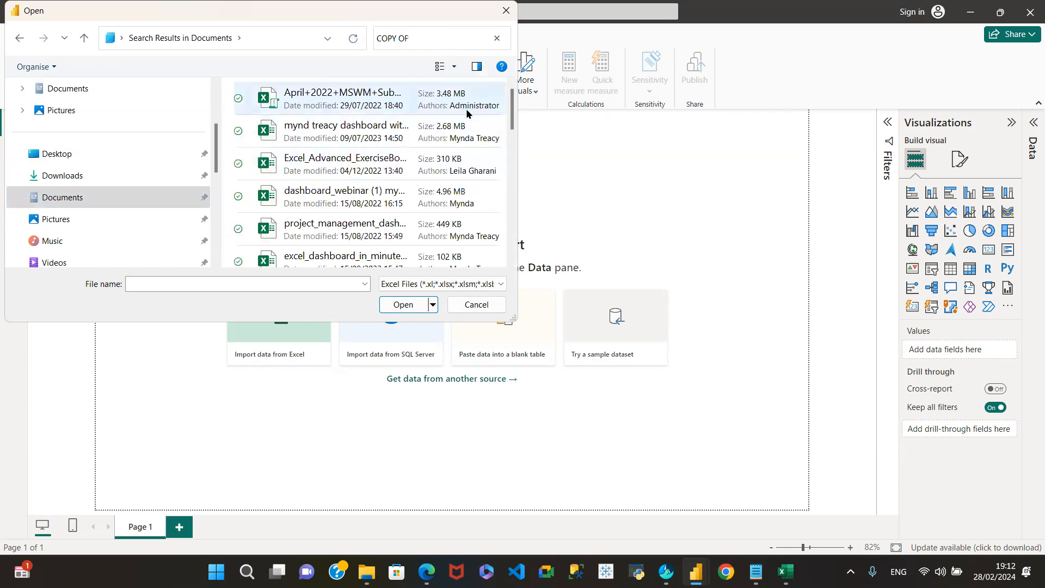
scroll(375, 161, down, 5)
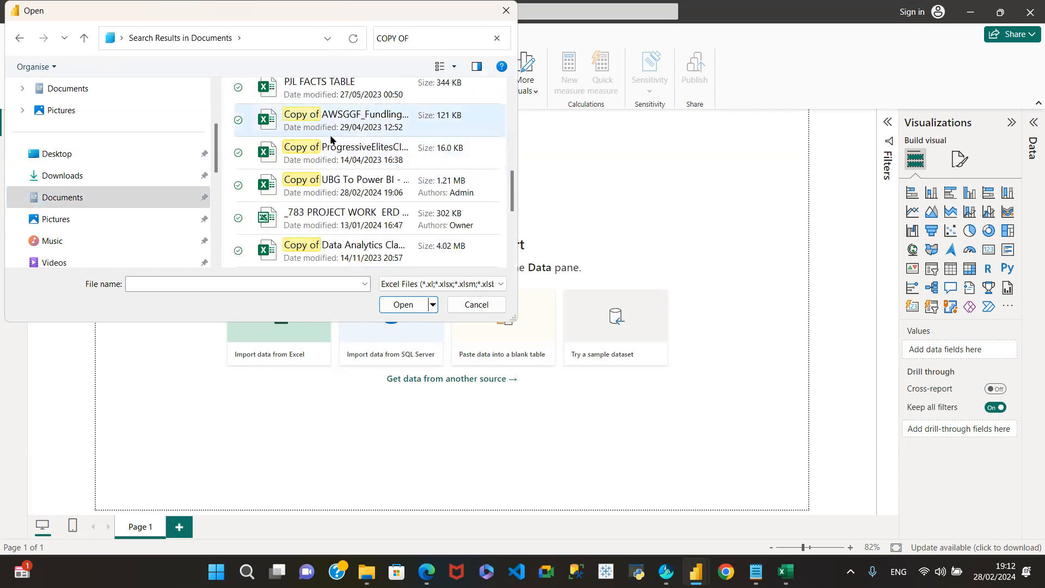
click(330, 186)
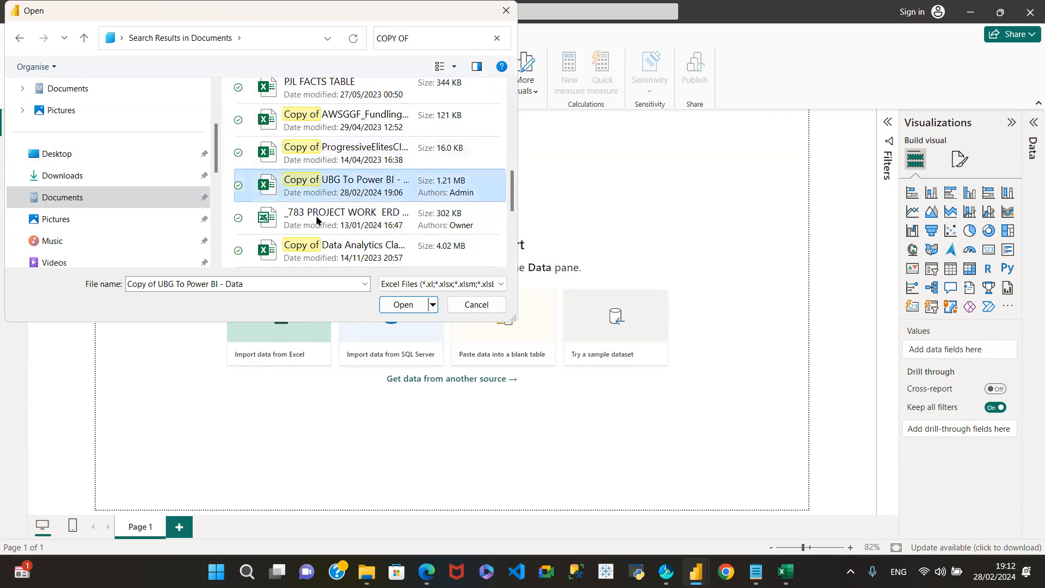
click(408, 308)
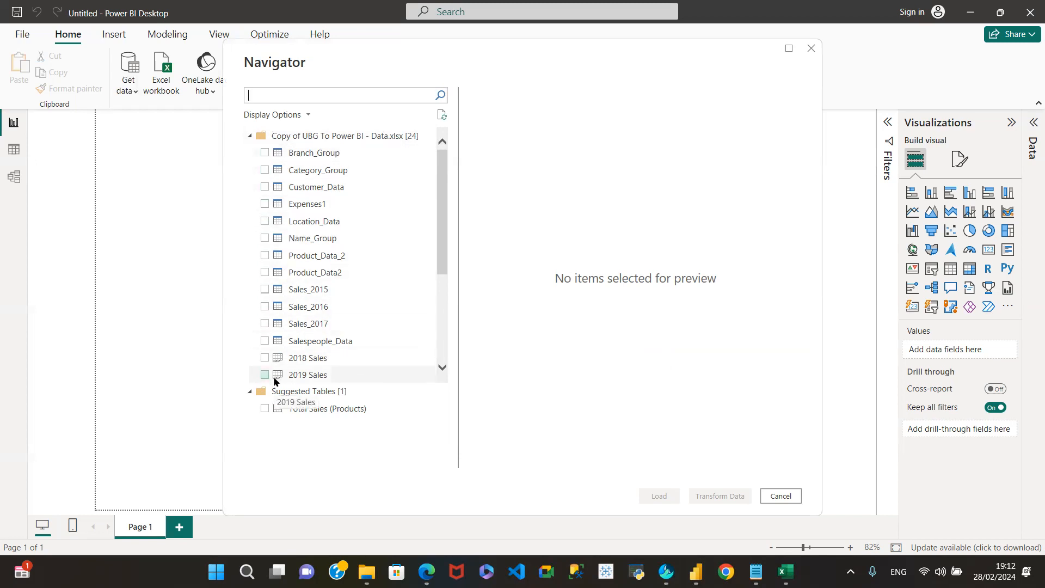
Step: Select the Customer_Data and Location_Data tables for import from the workbook
scroll(356, 329, down, 3)
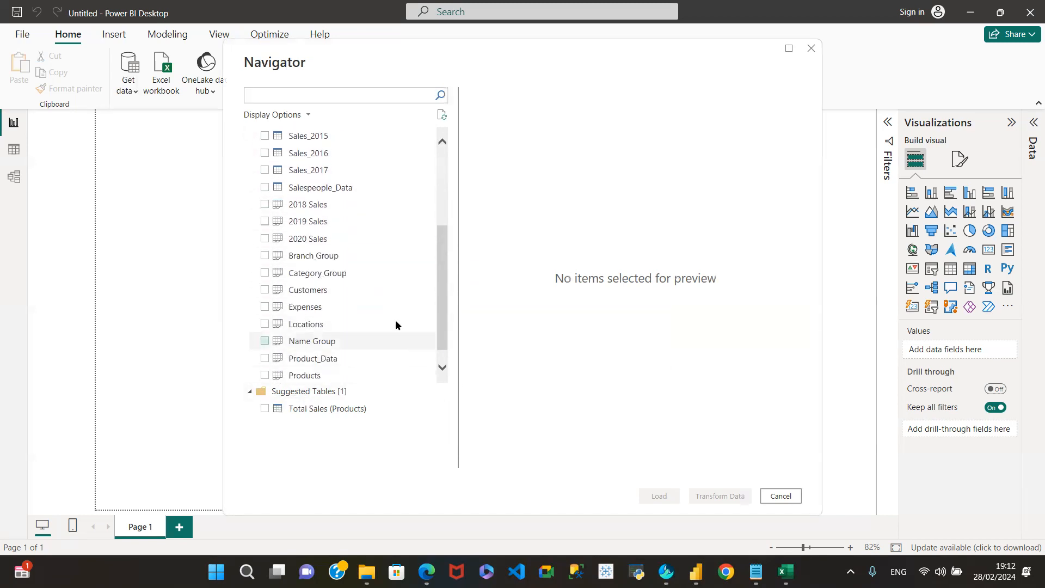
scroll(356, 327, down, 1)
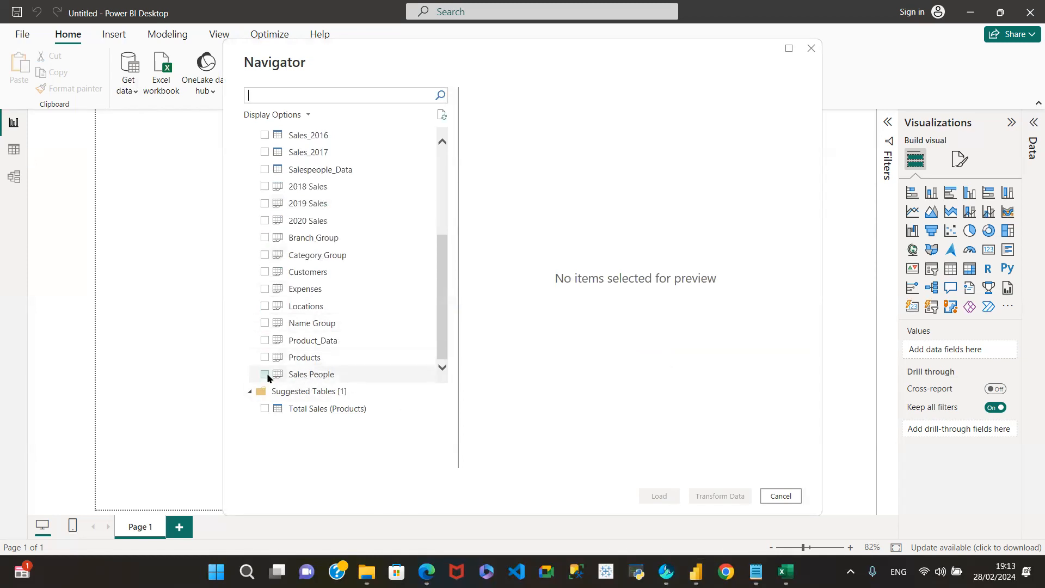
scroll(359, 331, up, 4)
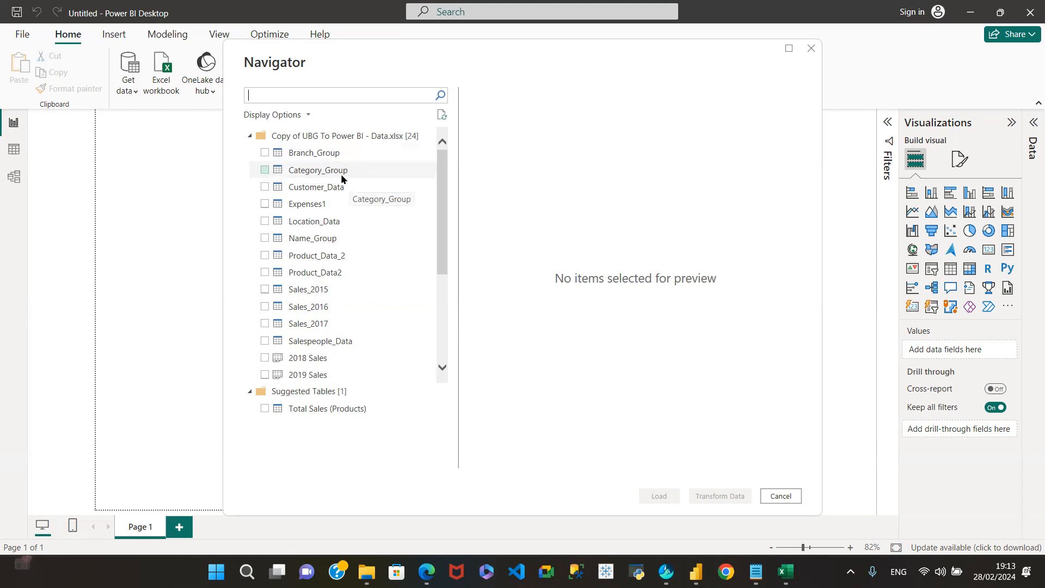
click(265, 187)
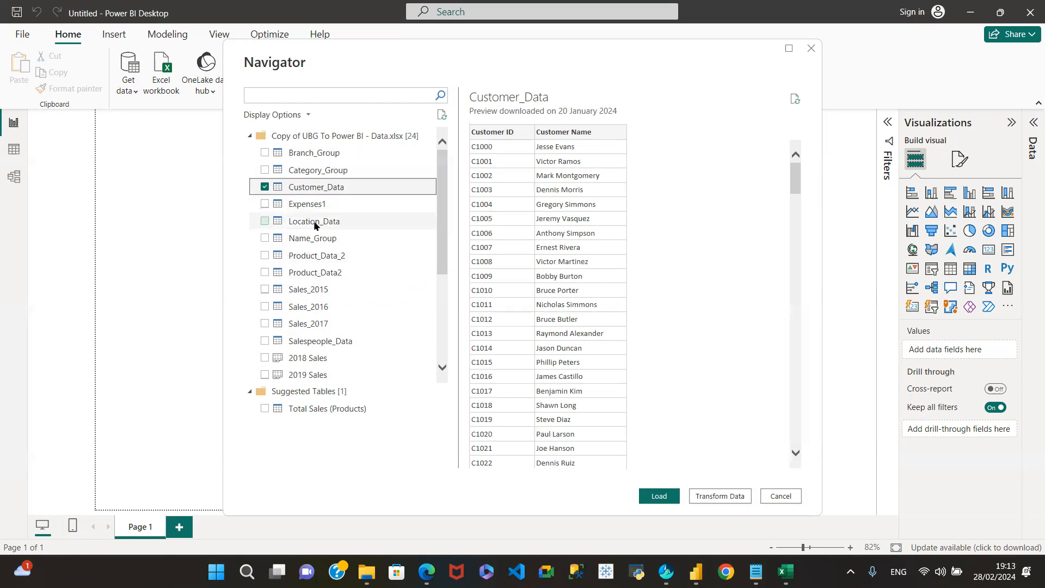
click(314, 224)
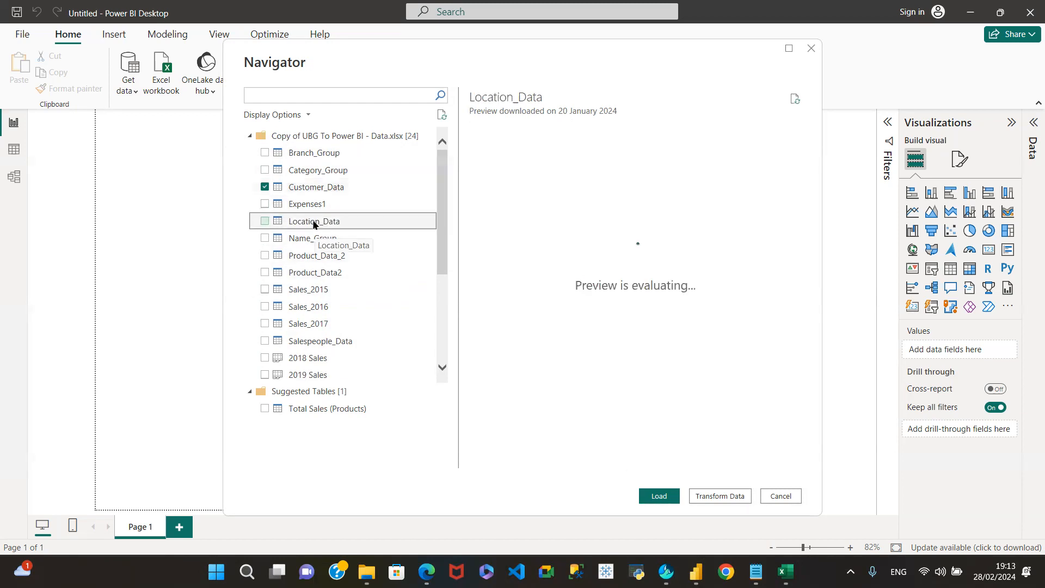
click(265, 222)
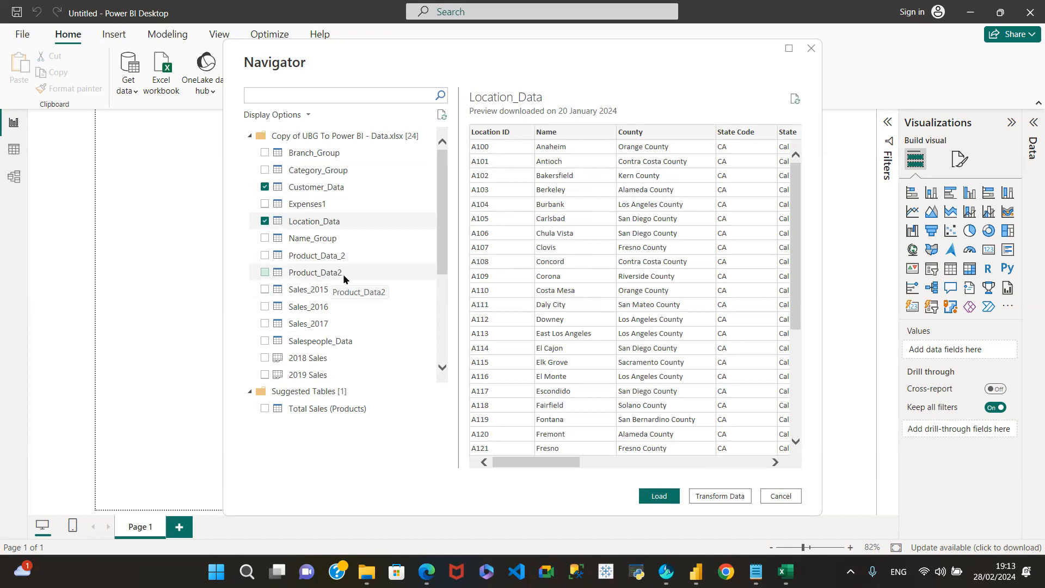
Step: Add the Products and Sales People sheets to the import selection
scroll(338, 340, down, 3)
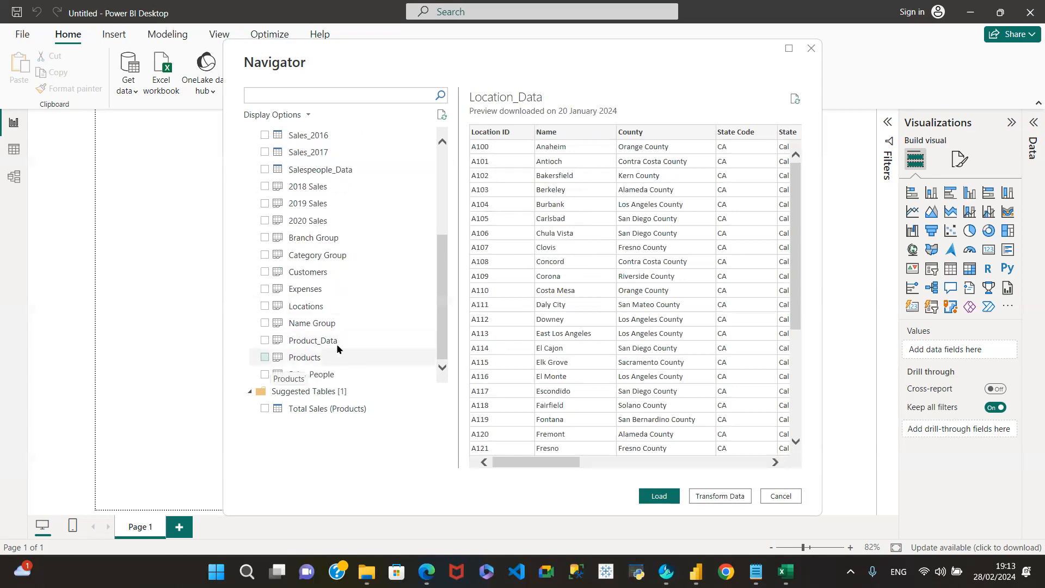
scroll(335, 333, up, 2)
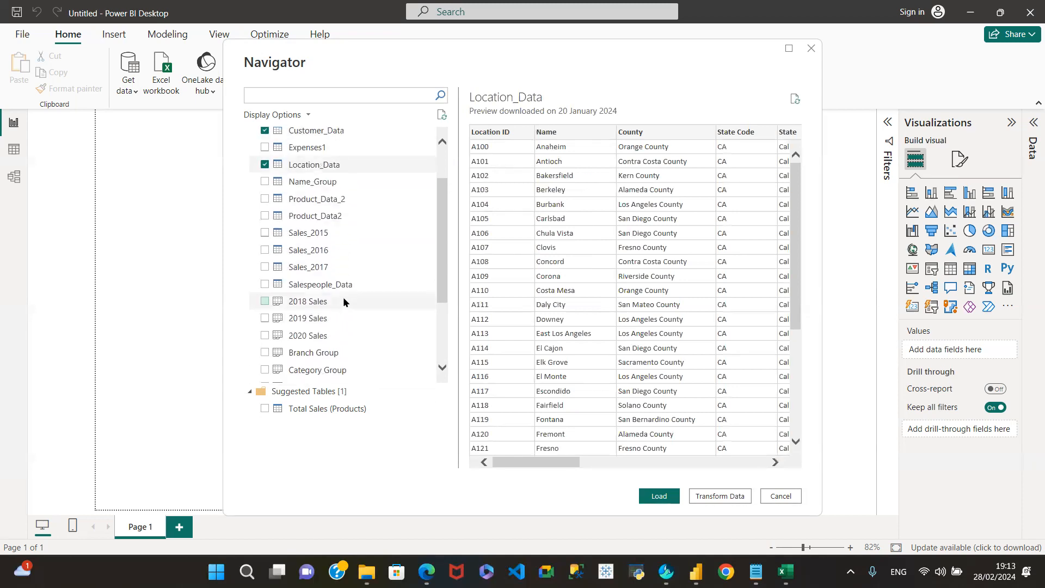
scroll(344, 301, down, 2)
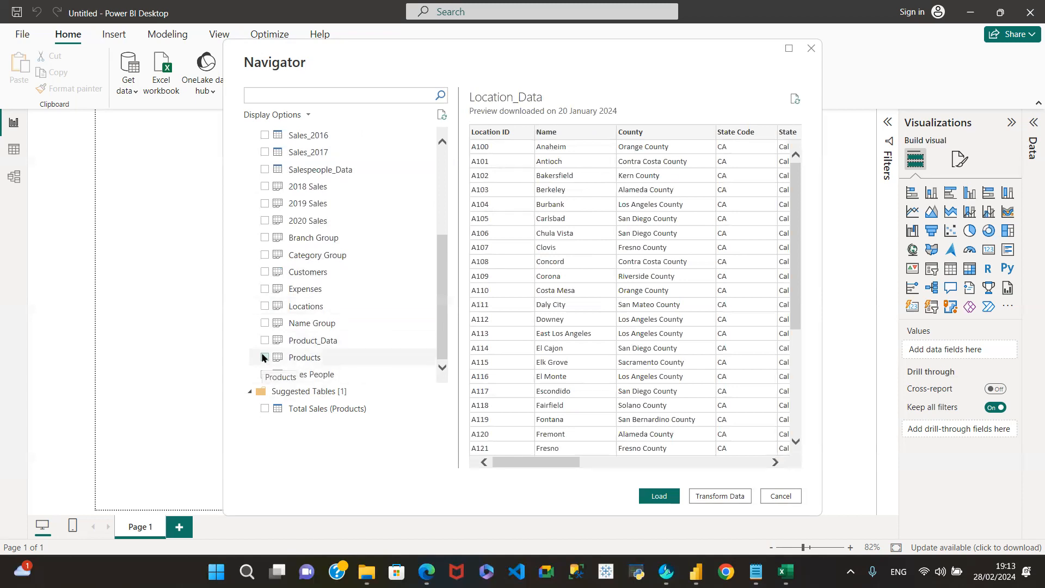
click(265, 358)
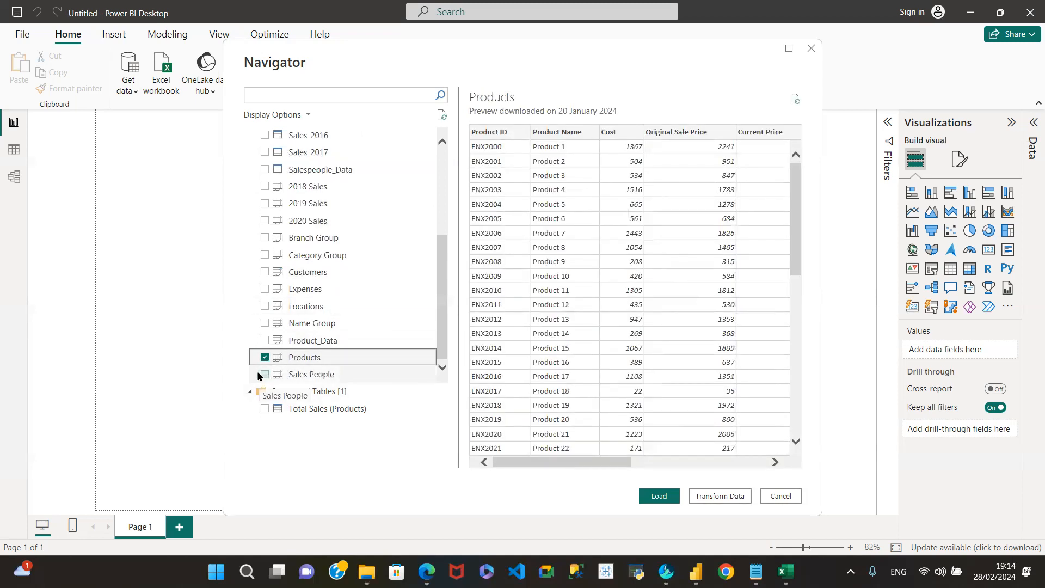
click(263, 374)
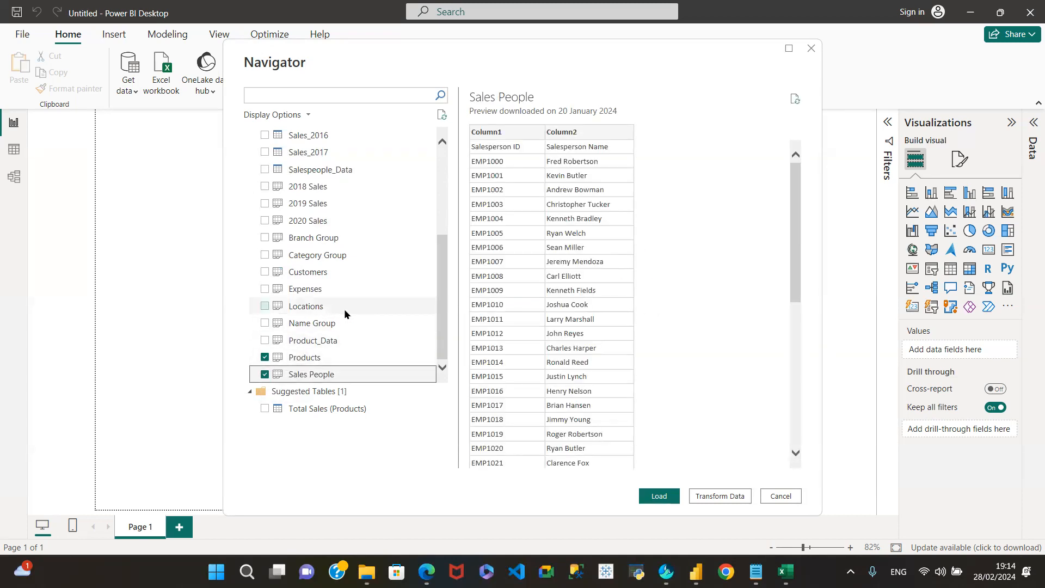
Step: Add the 2018 Sales, 2019 Sales and 2020 Sales sheets to the import selection and review the list of chosen items
scroll(345, 308, up, 3)
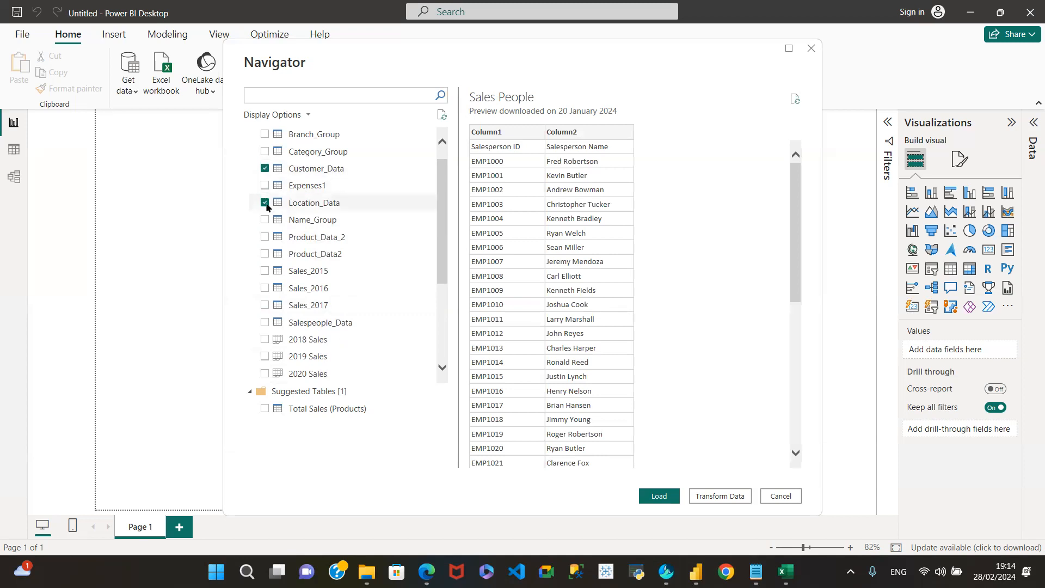
scroll(344, 261, down, 2)
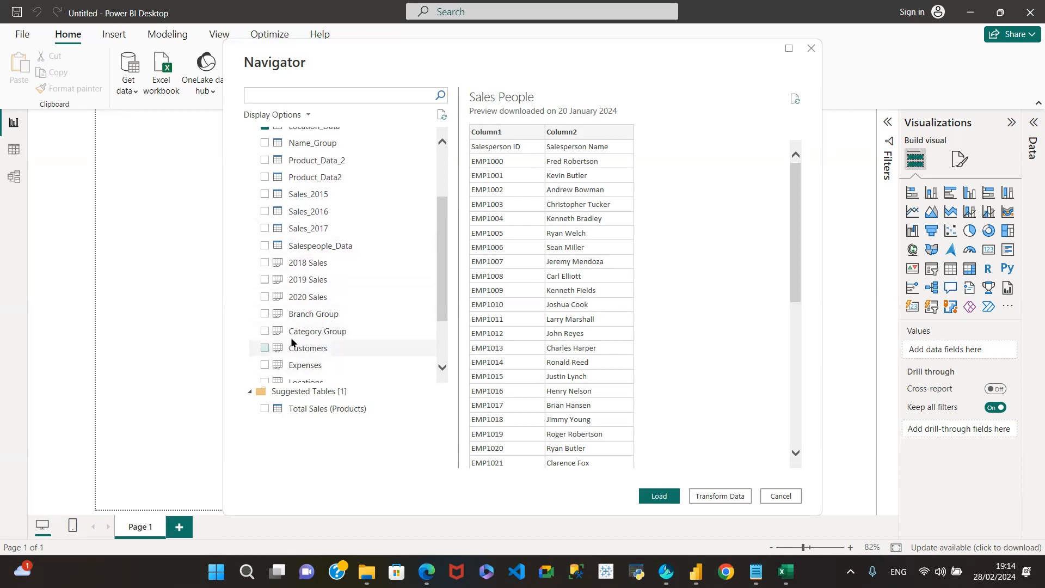
scroll(312, 281, up, 2)
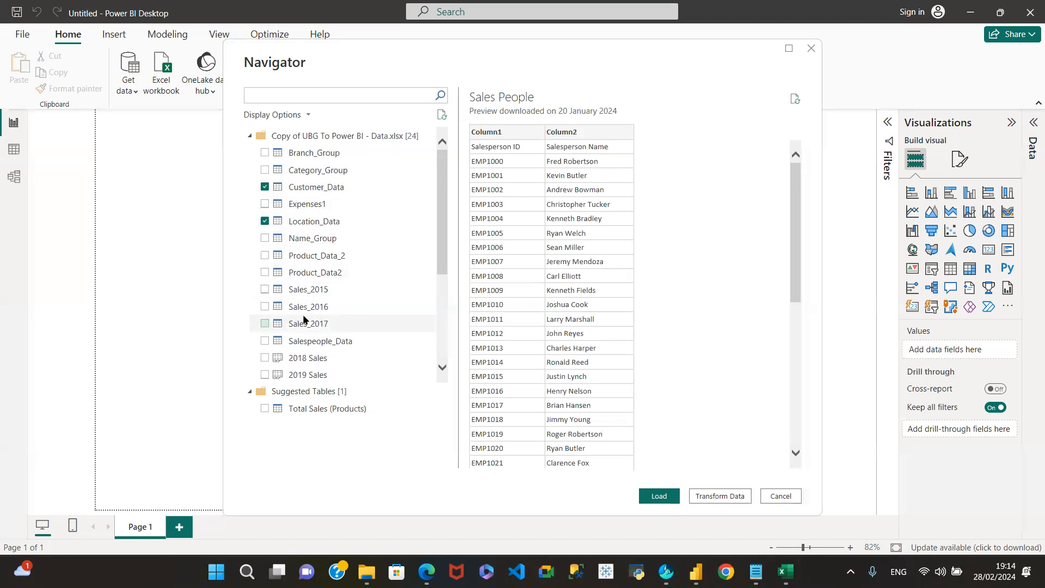
scroll(297, 320, down, 1)
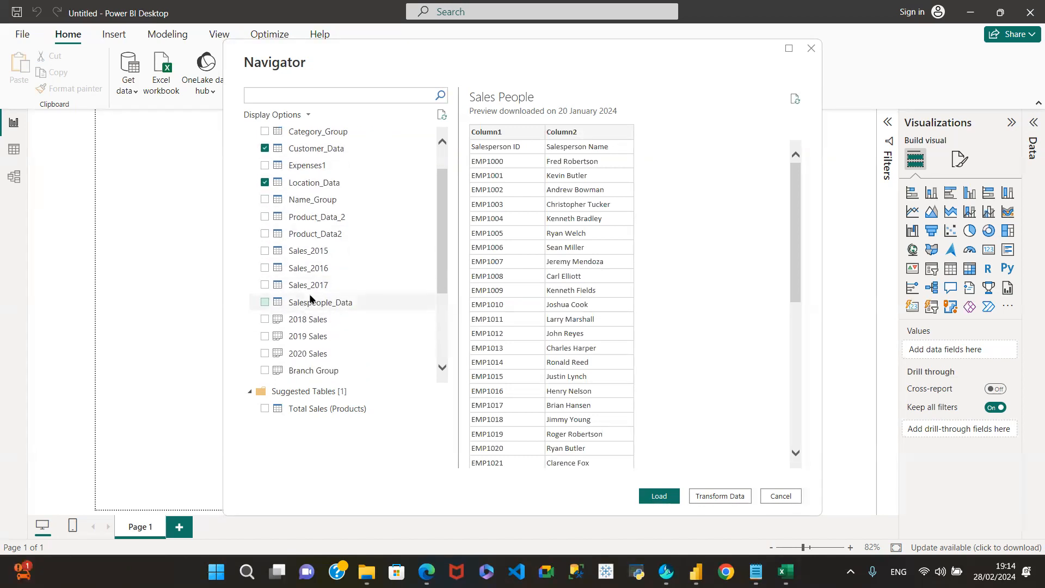
click(264, 320)
click(264, 336)
click(265, 353)
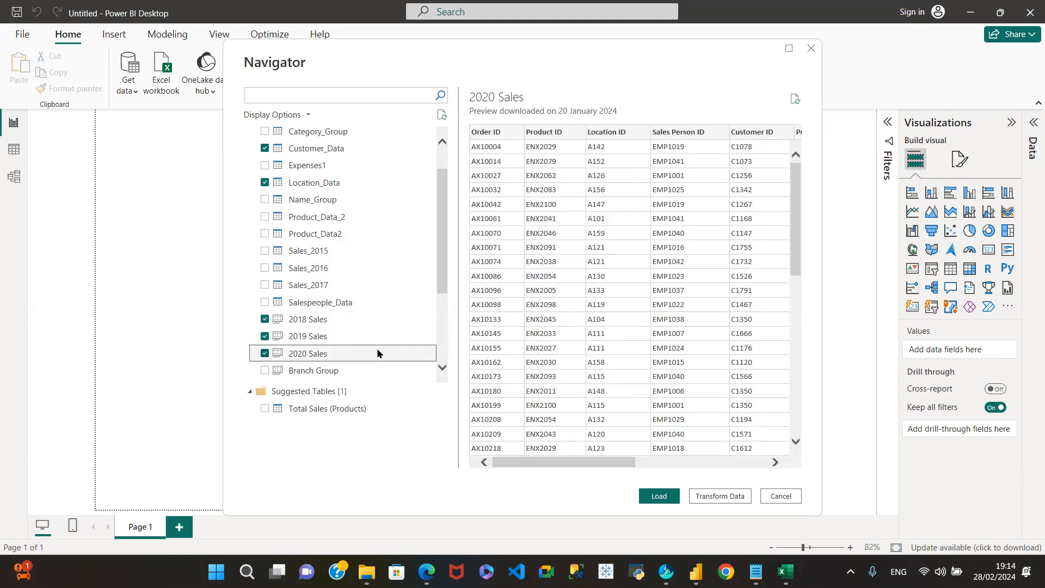
scroll(362, 341, down, 3)
scroll(353, 238, up, 2)
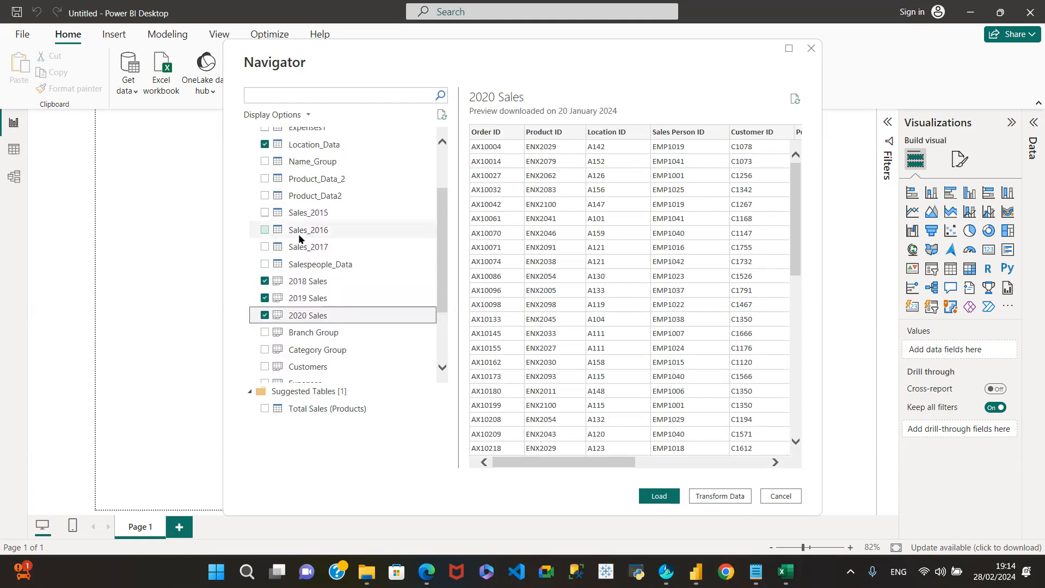
Step: Preview the Sales_2015 table, review the items selected for import, and open the selection for transformation in Power Query Editor
click(291, 212)
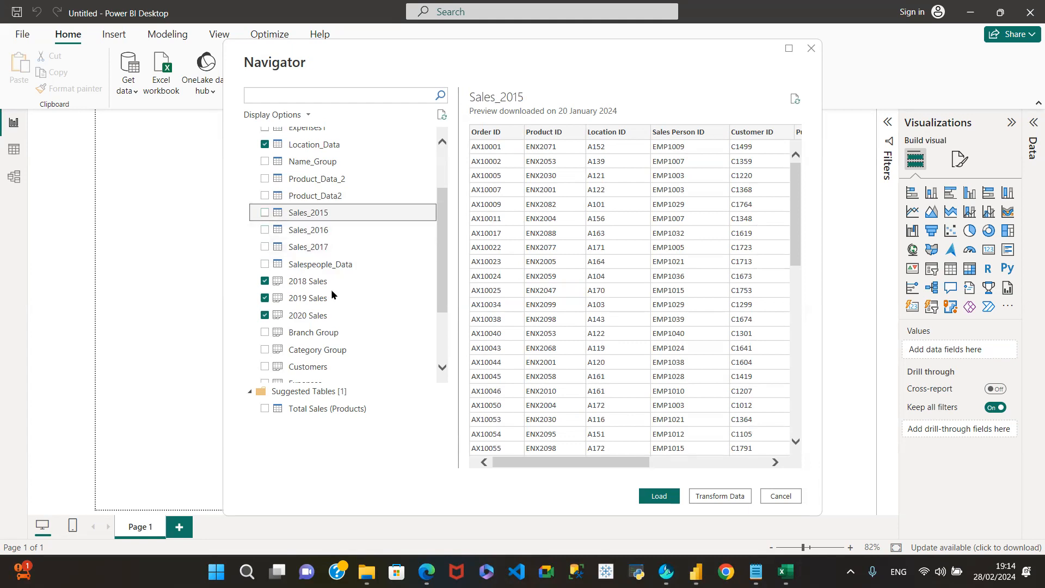
scroll(347, 332, down, 1)
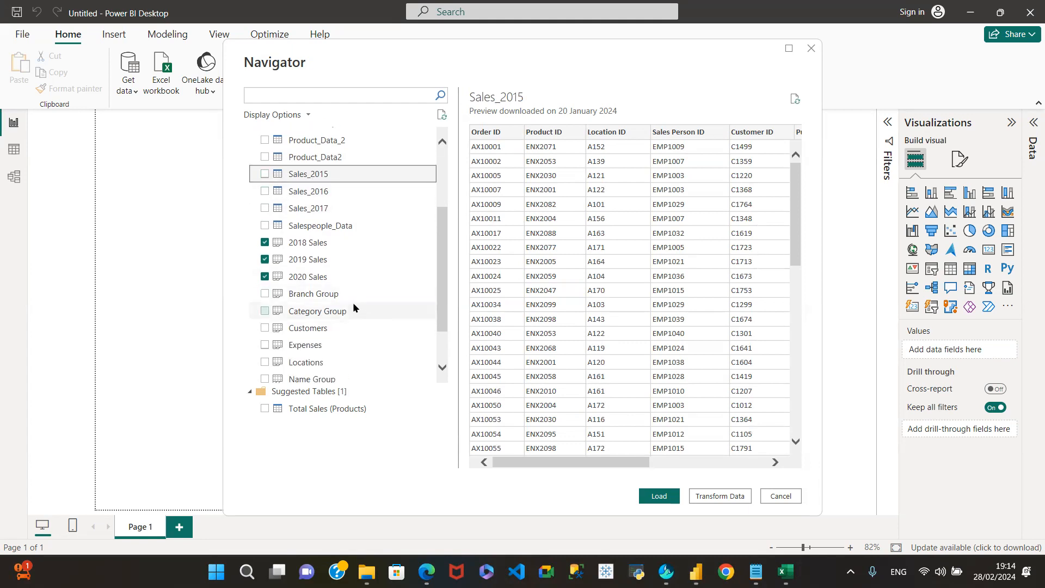
scroll(354, 308, up, 3)
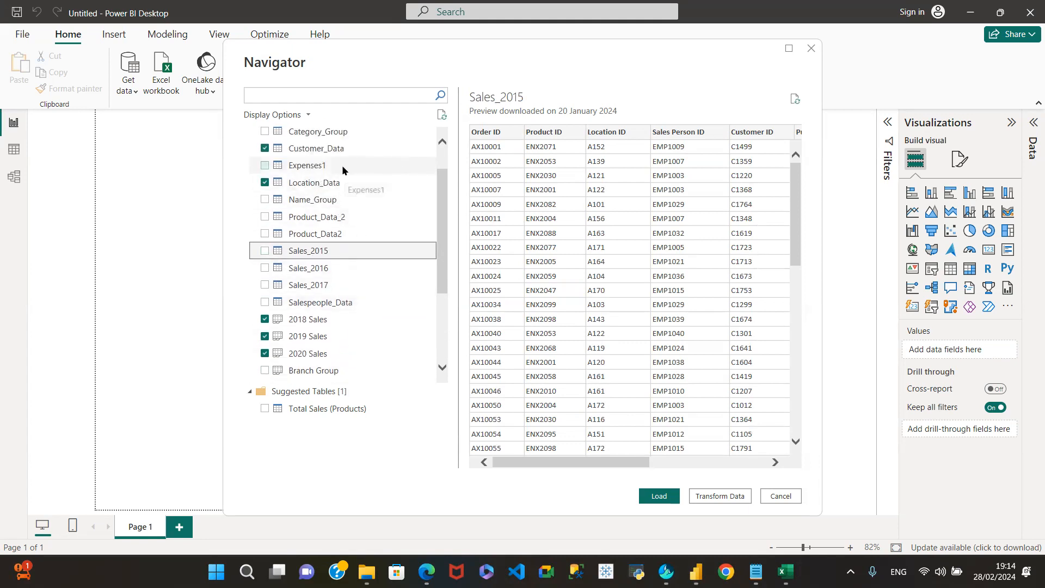
scroll(342, 165, up, 2)
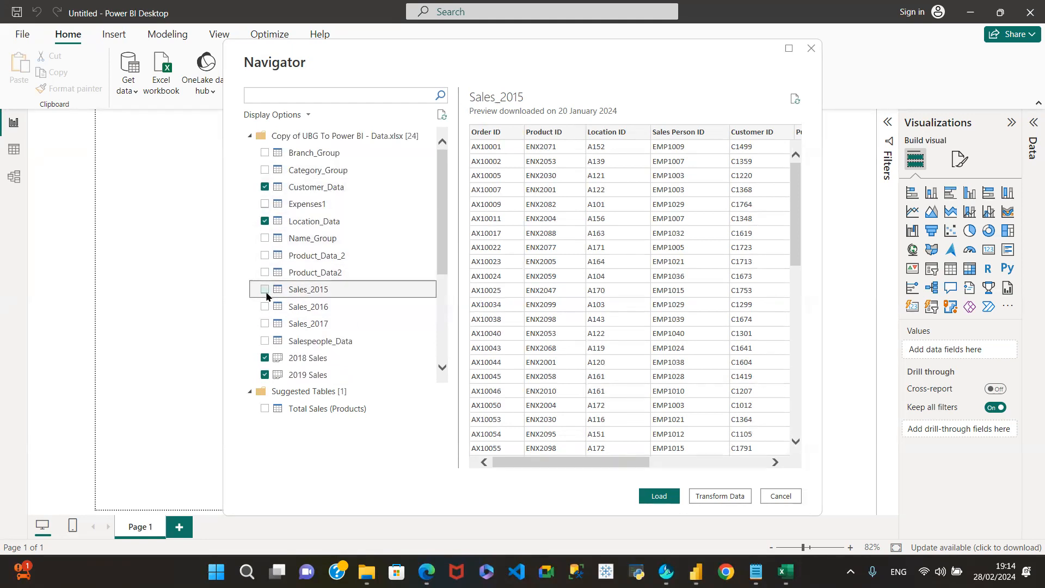
scroll(341, 315, down, 1)
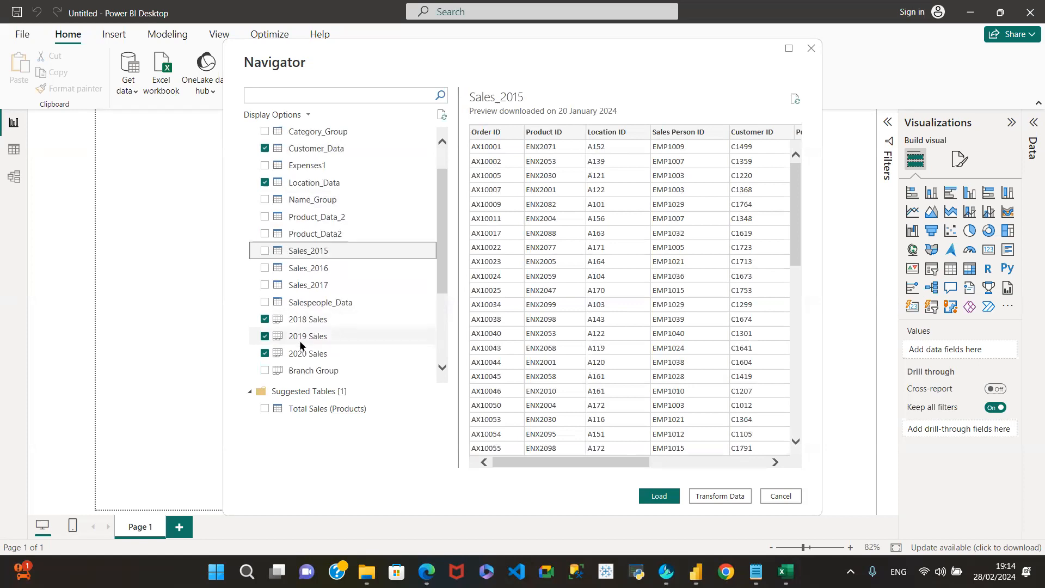
scroll(349, 351, down, 1)
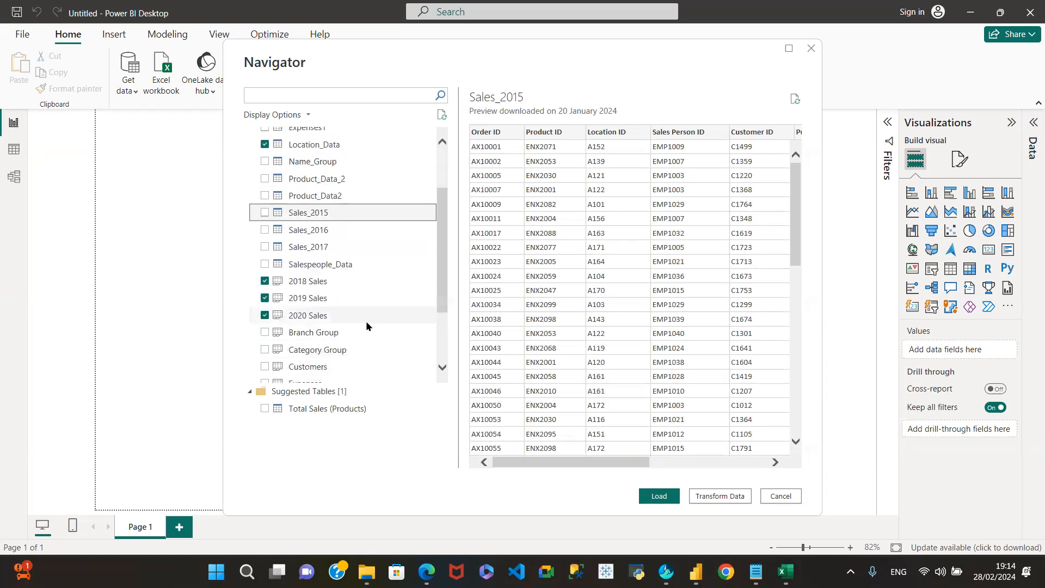
scroll(370, 316, down, 2)
click(327, 376)
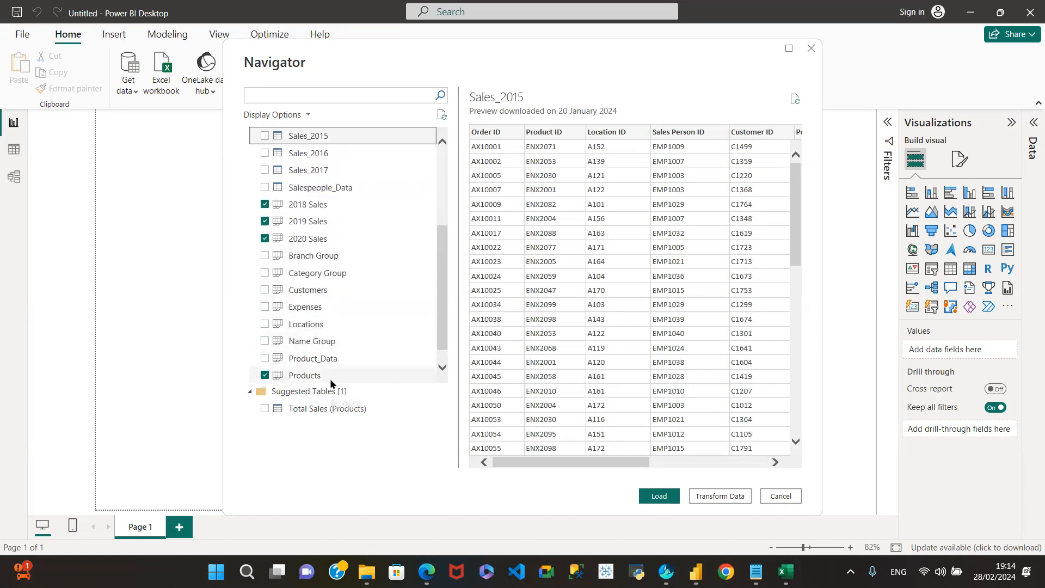
scroll(359, 323, down, 1)
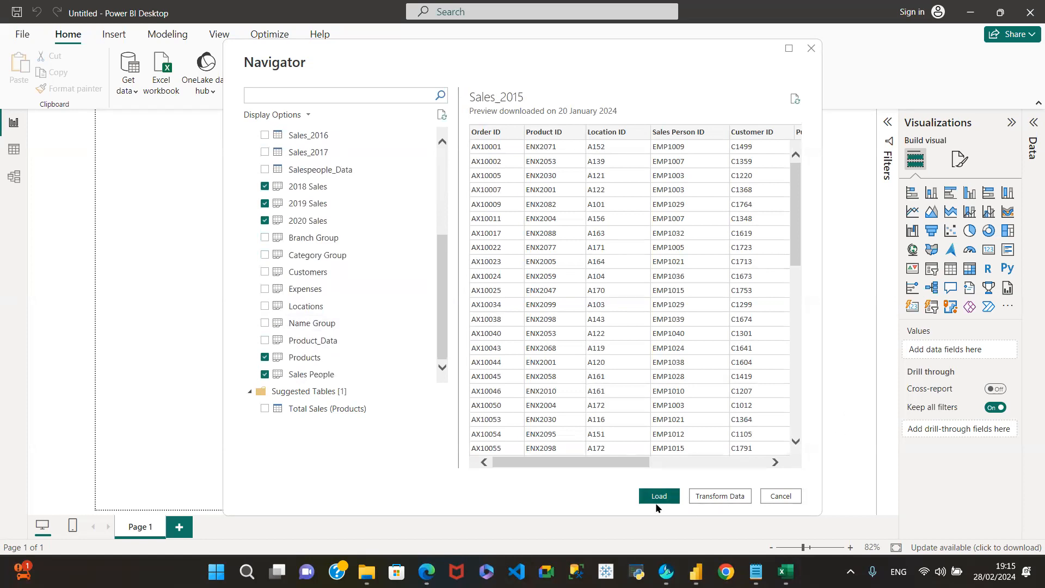
click(711, 497)
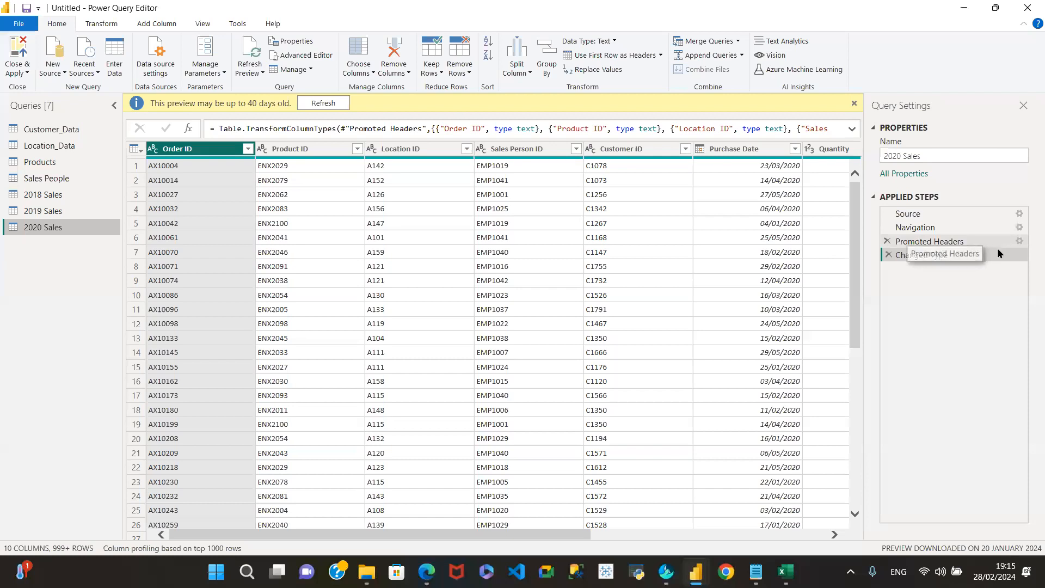
Step: Examine the 2020 Sales query at its Source, Navigation, Promoted Headers and Changed Type steps
click(991, 211)
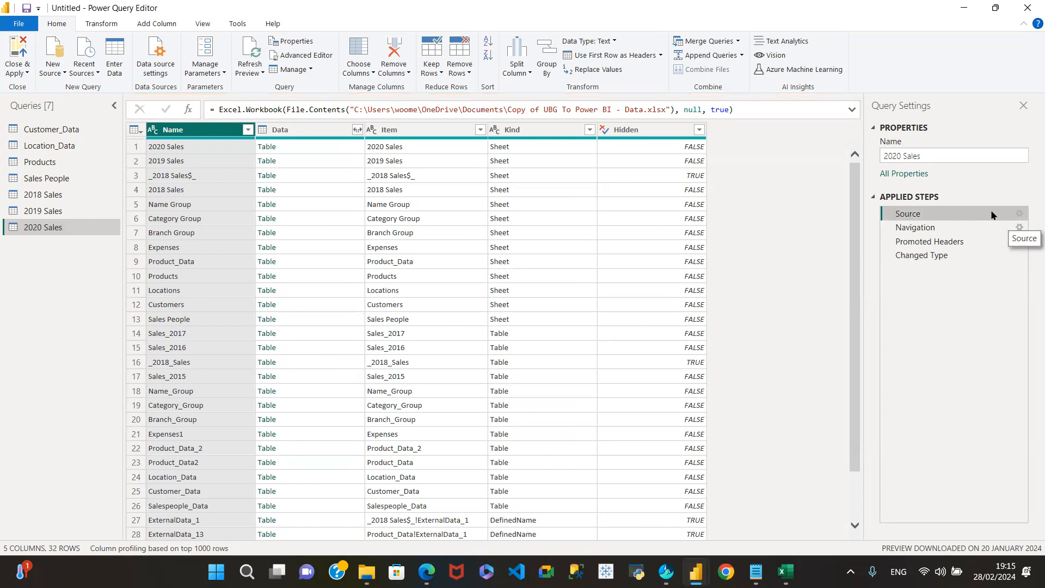
click(978, 228)
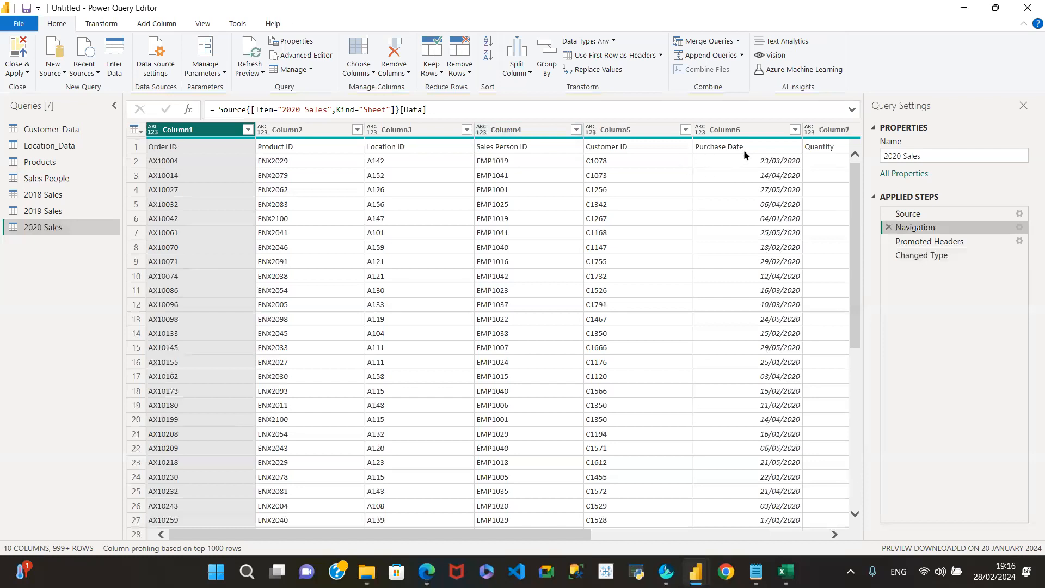
click(1005, 244)
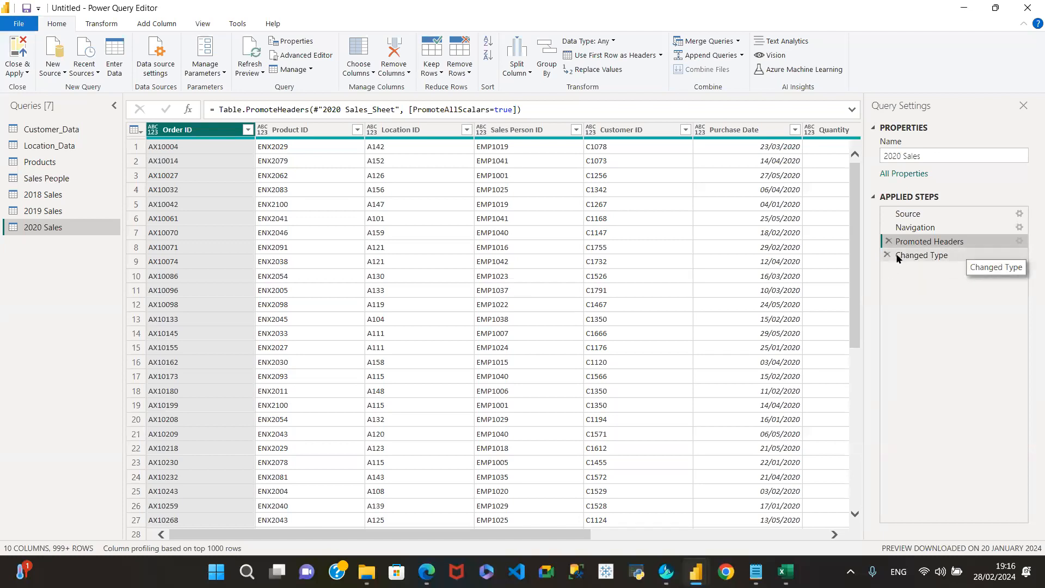
click(930, 257)
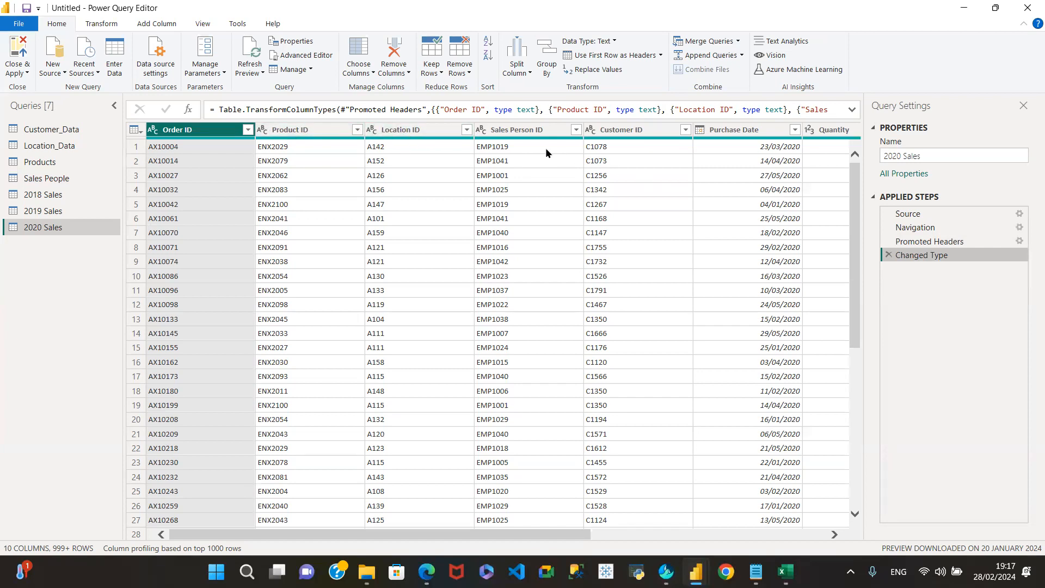
Step: Change the Price column of 2020 Sales to Fixed decimal number, replacing the current type conversion
drag(436, 531, 600, 542)
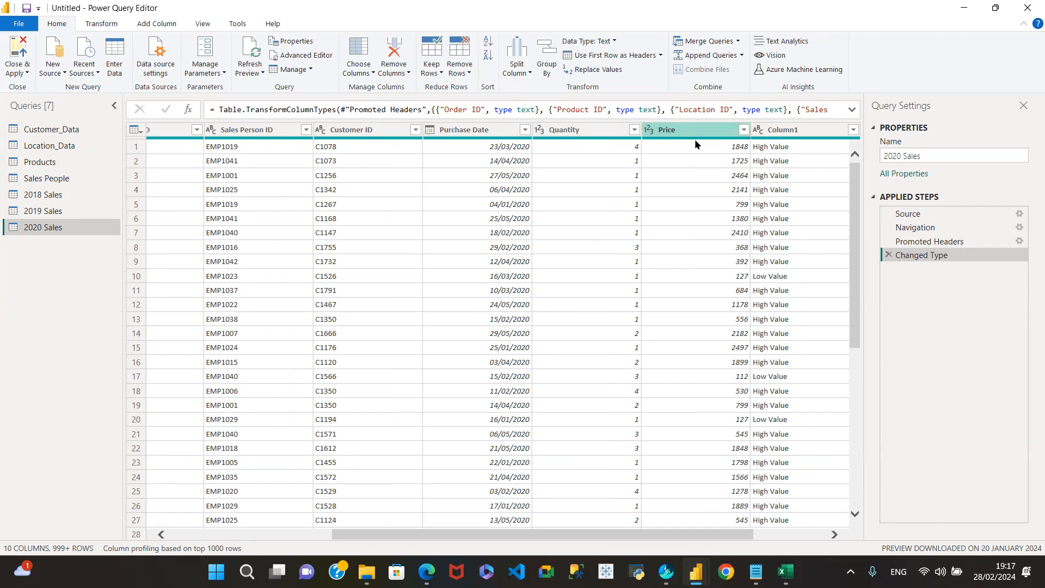
click(744, 130)
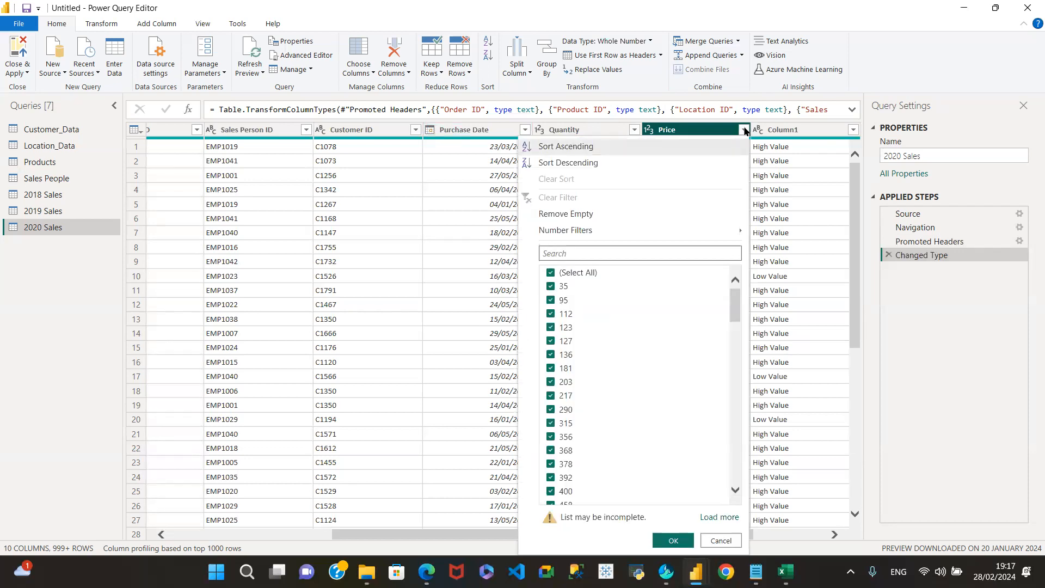
click(766, 131)
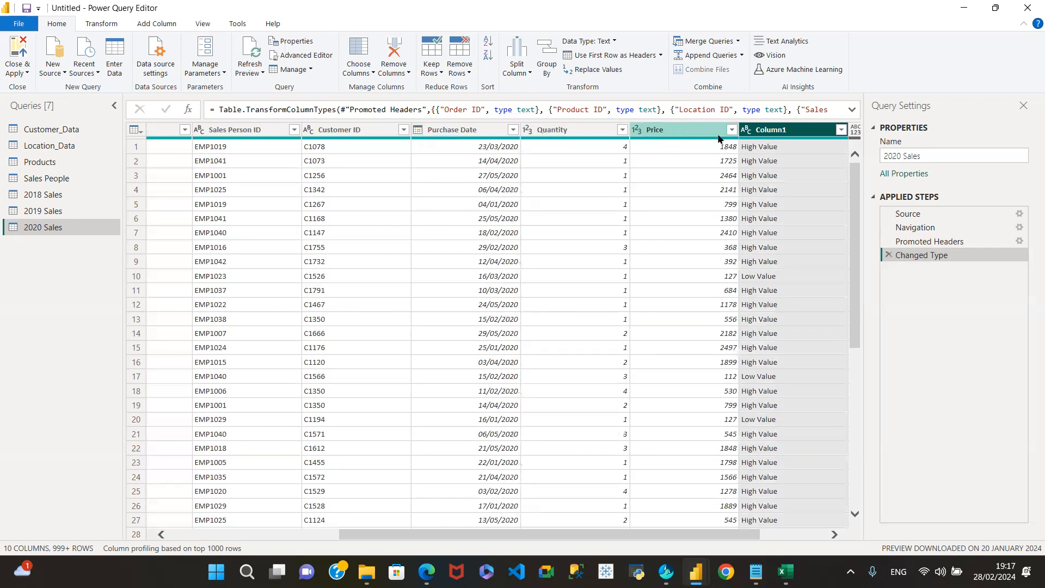
click(638, 130)
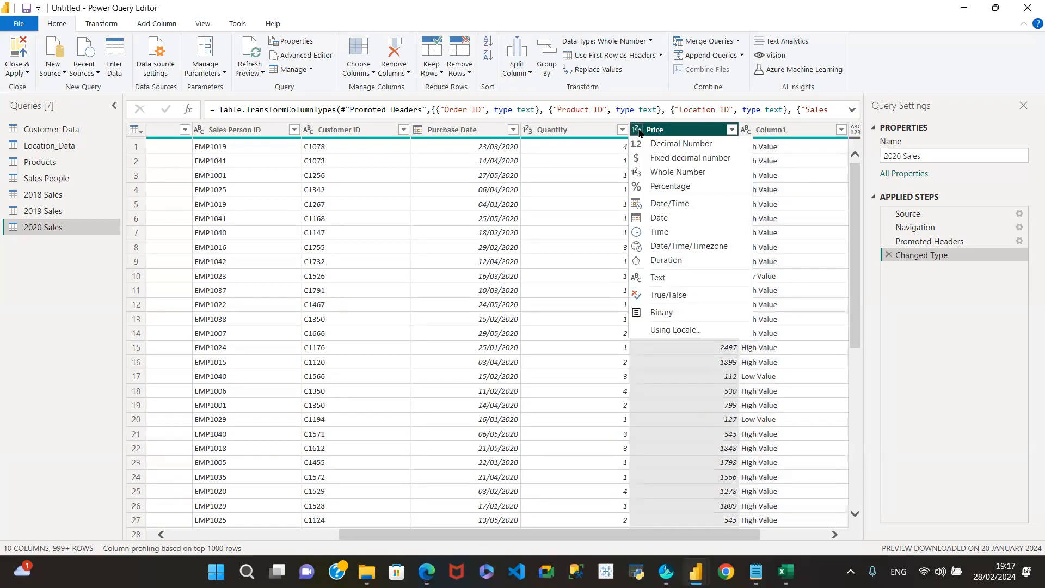
click(670, 159)
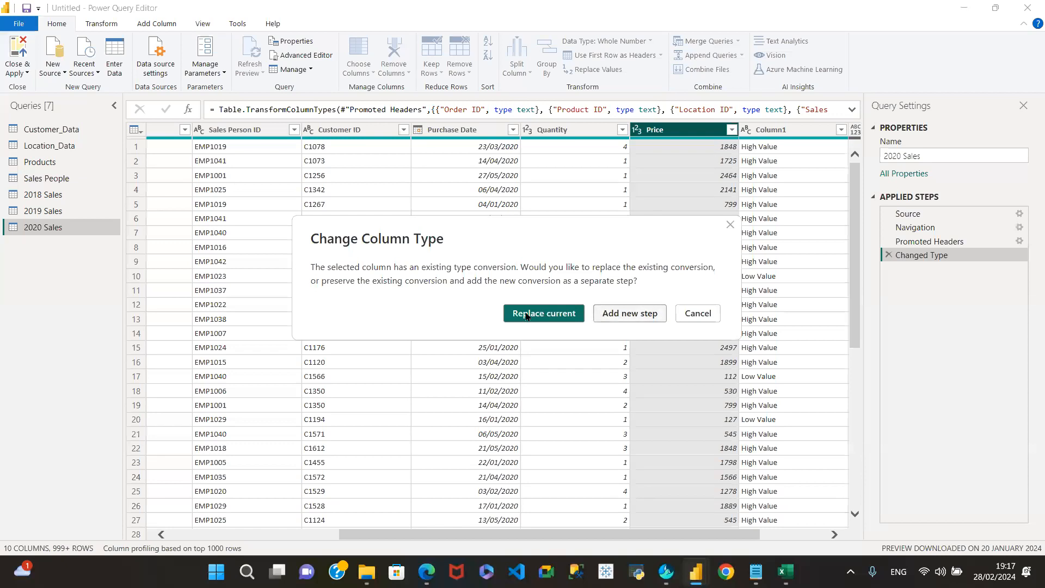
click(555, 316)
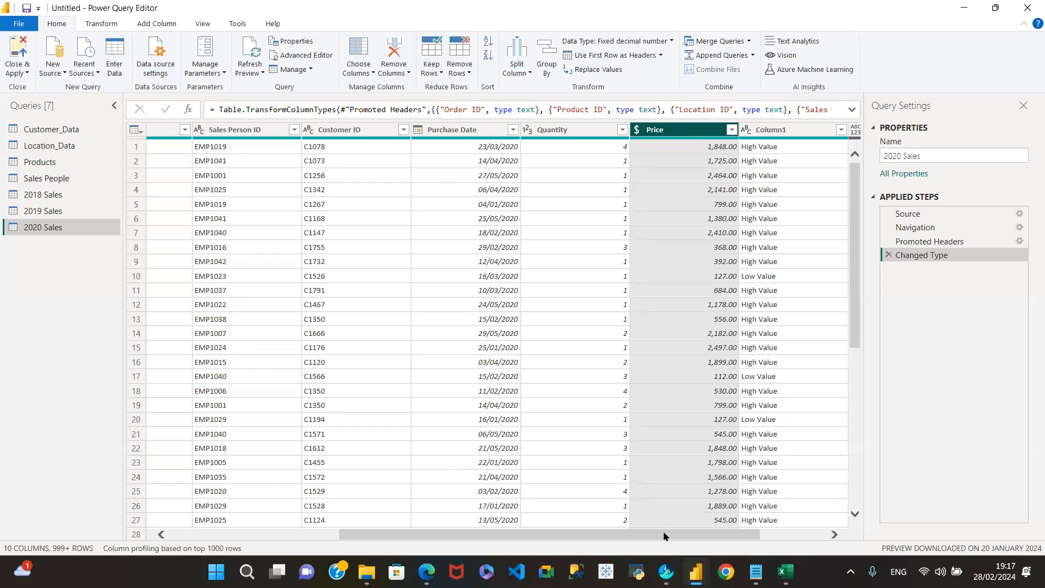
Step: Remove the Column1 and Column10 columns from the 2020 Sales query
drag(664, 537, 801, 540)
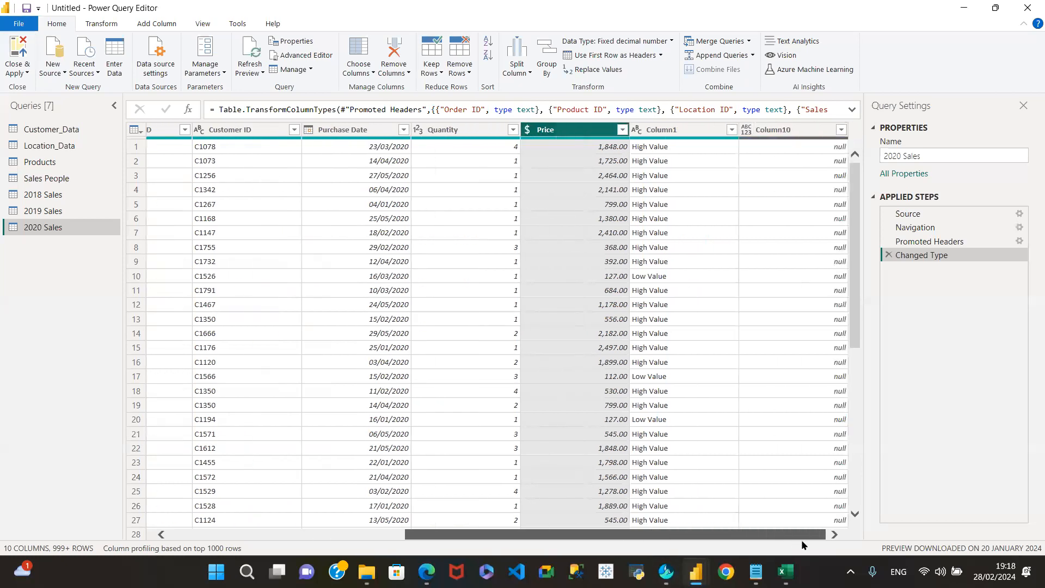
click(704, 132)
click(804, 133)
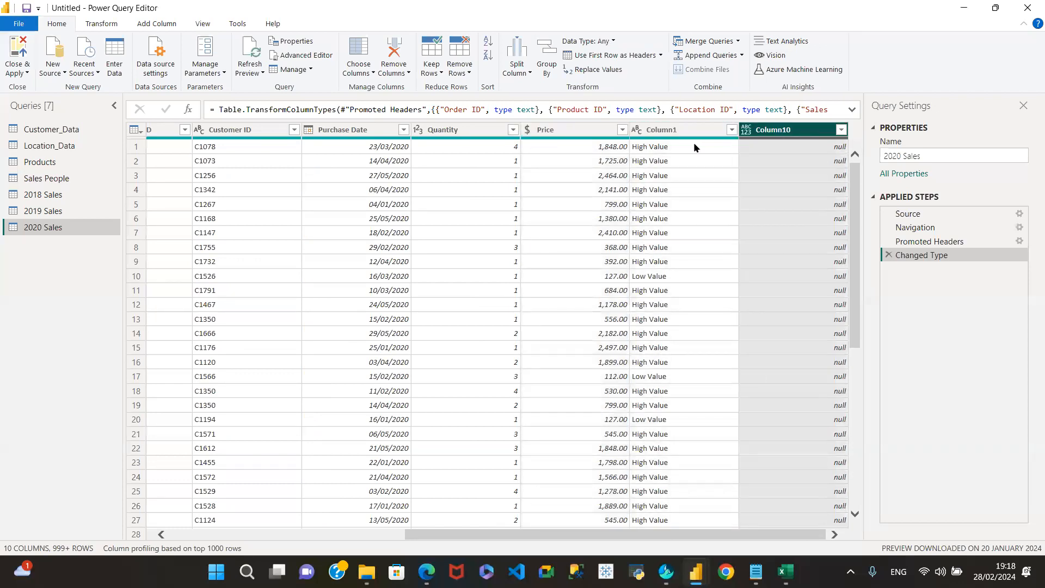
click(677, 131)
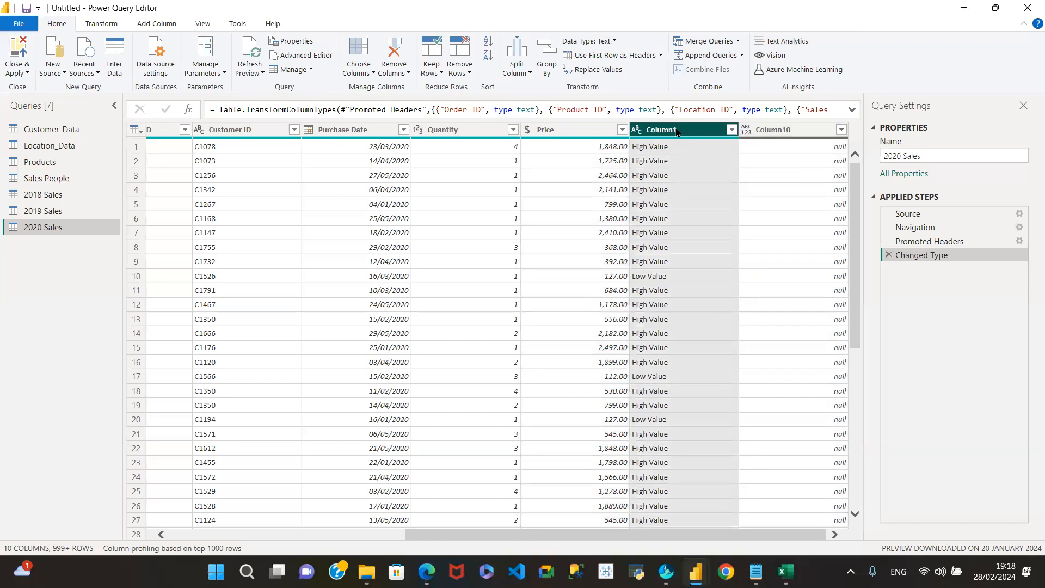
ctrl+click(777, 131)
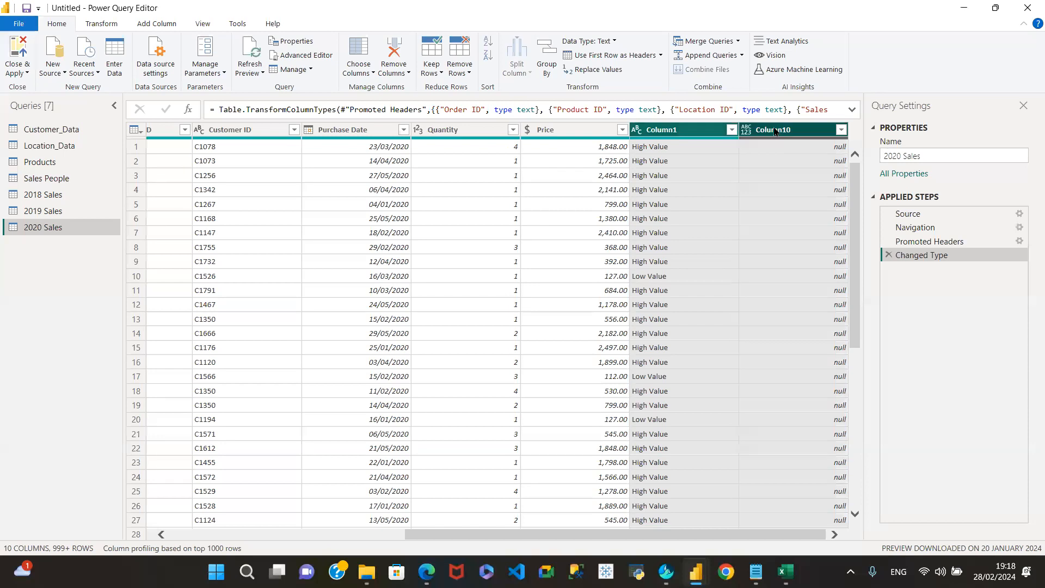
right_click(775, 132)
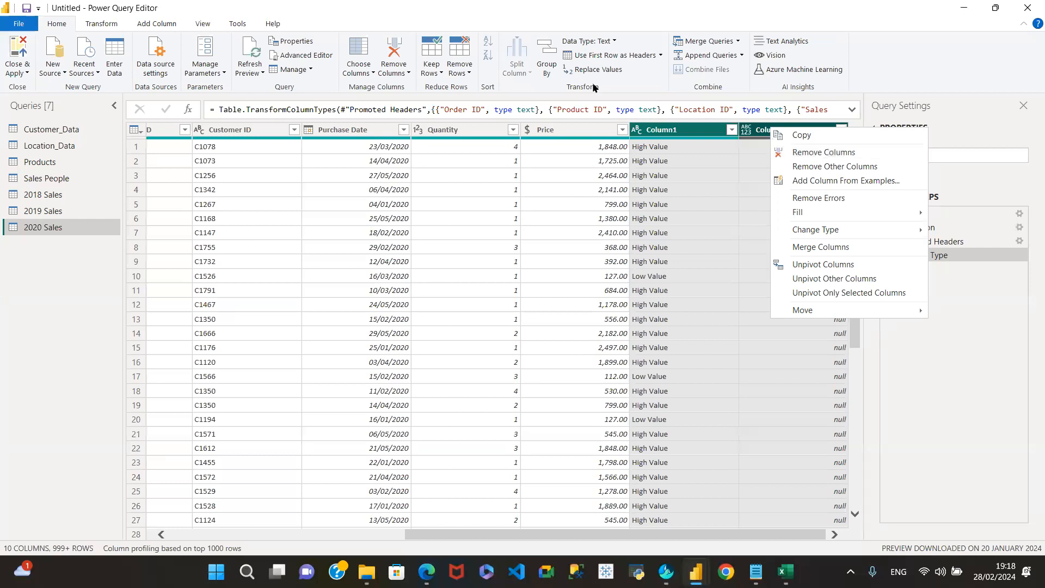
click(405, 72)
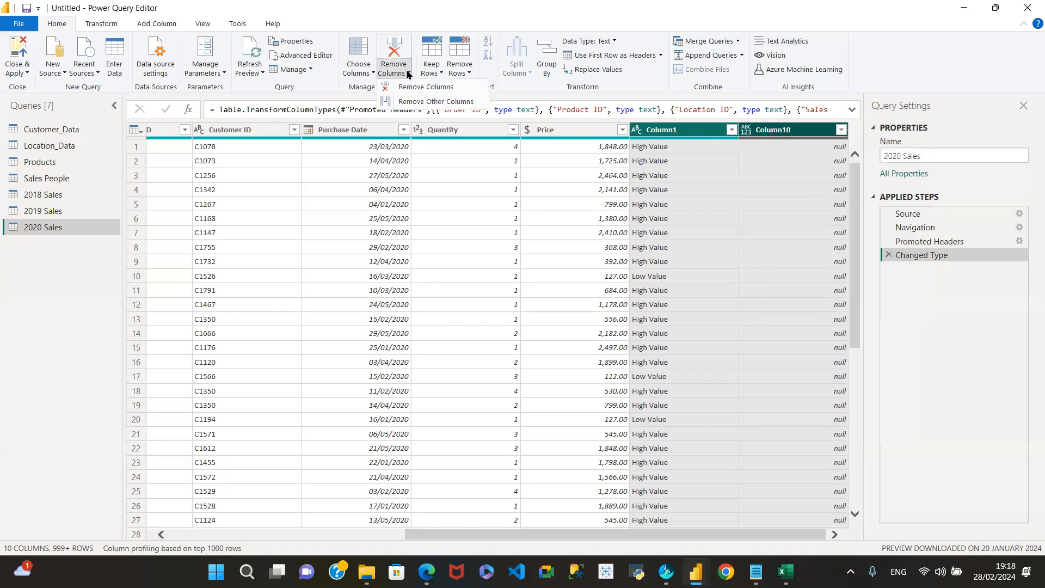
click(405, 73)
click(406, 73)
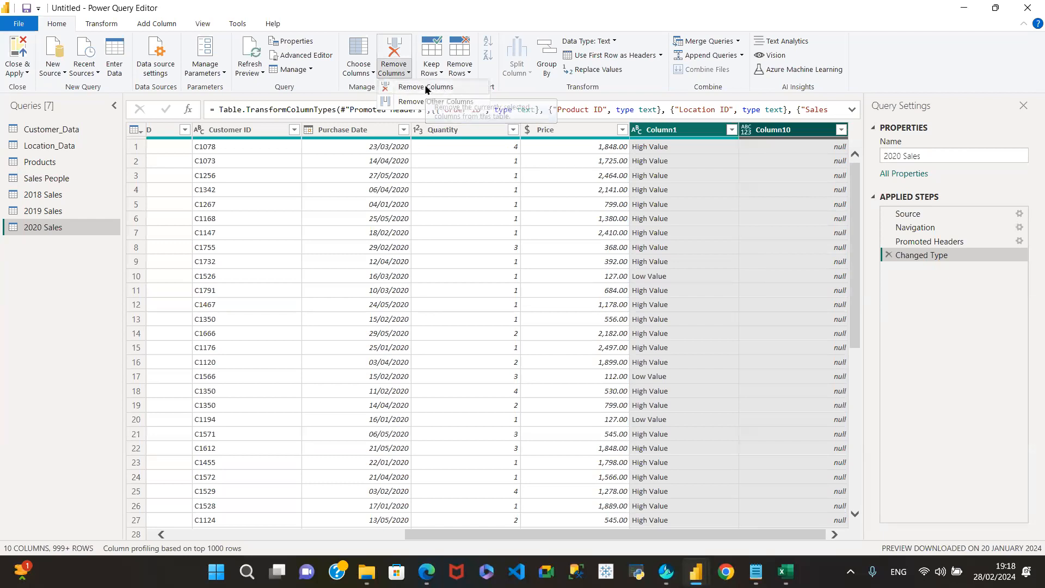
click(426, 87)
click(824, 145)
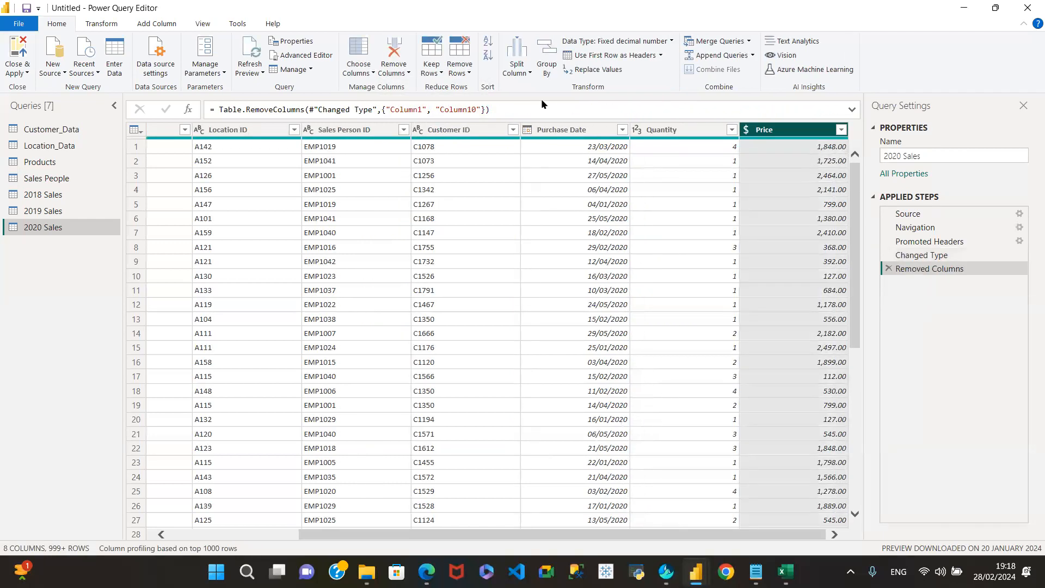
click(405, 73)
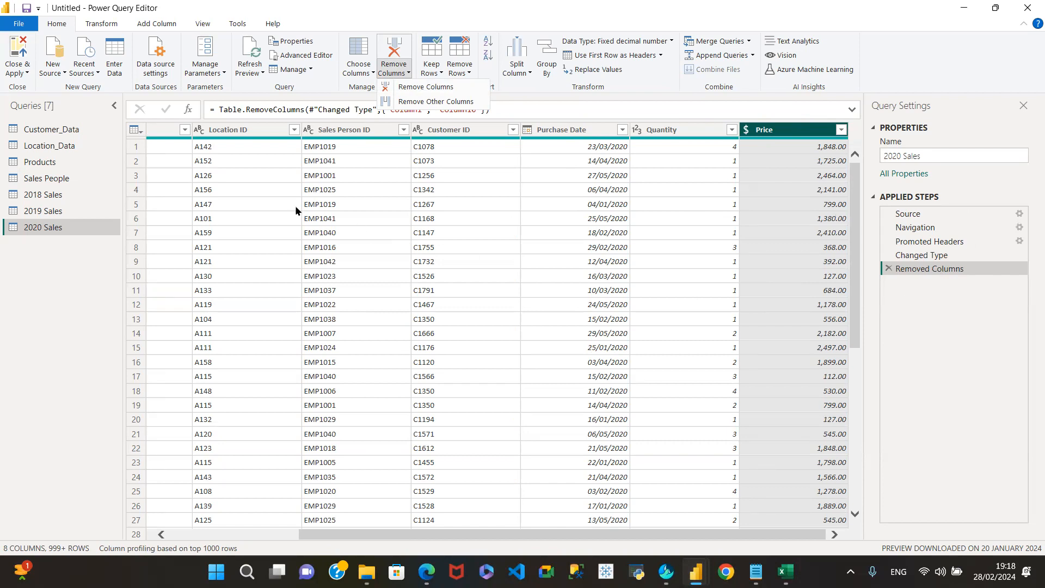
Step: Remove the Column1 and Column2 columns from the 2019 Sales query
click(41, 211)
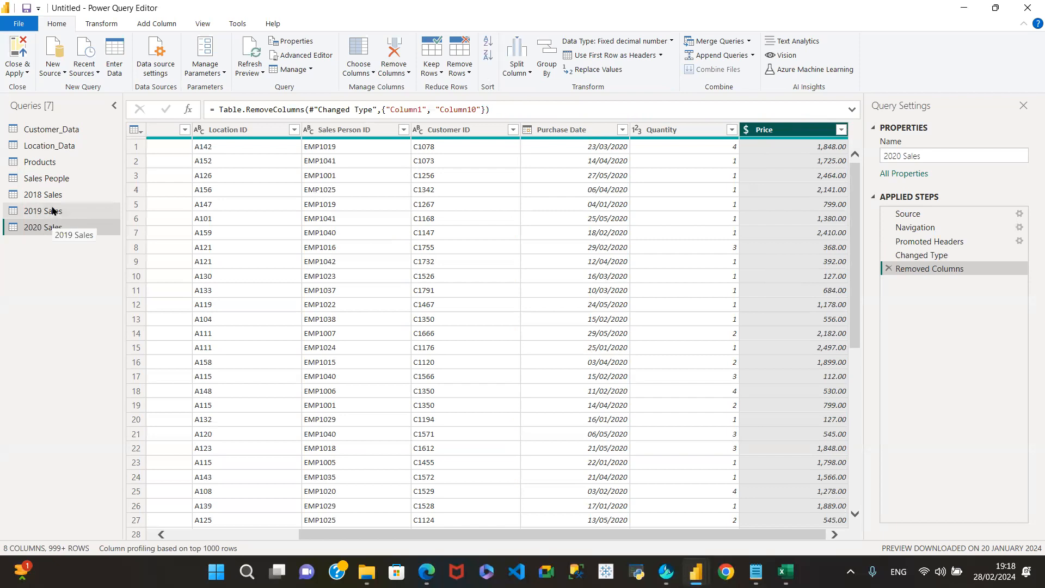
click(52, 213)
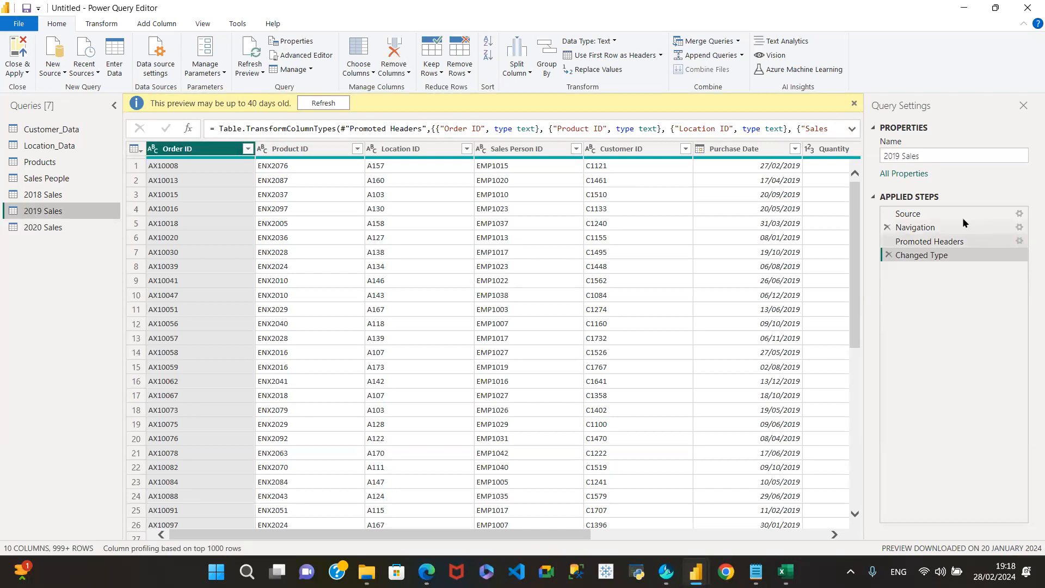
drag(585, 535, 930, 560)
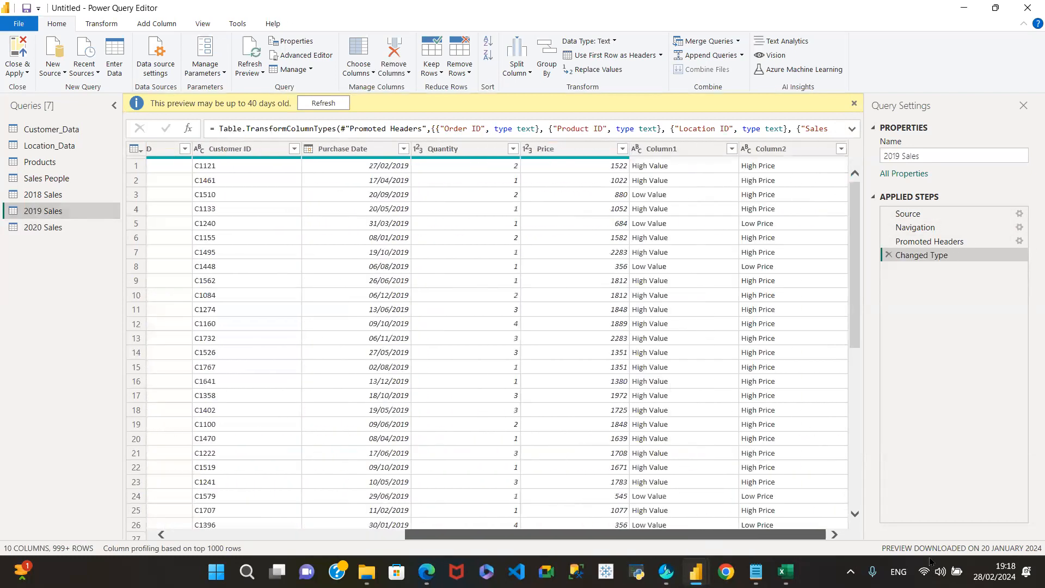
click(679, 151)
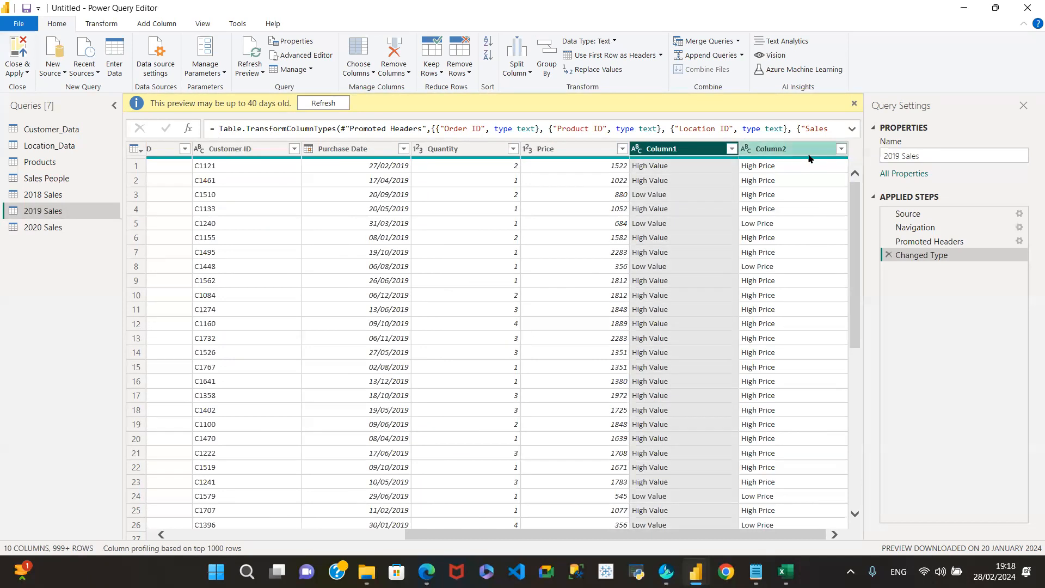
ctrl+click(789, 149)
right_click(784, 150)
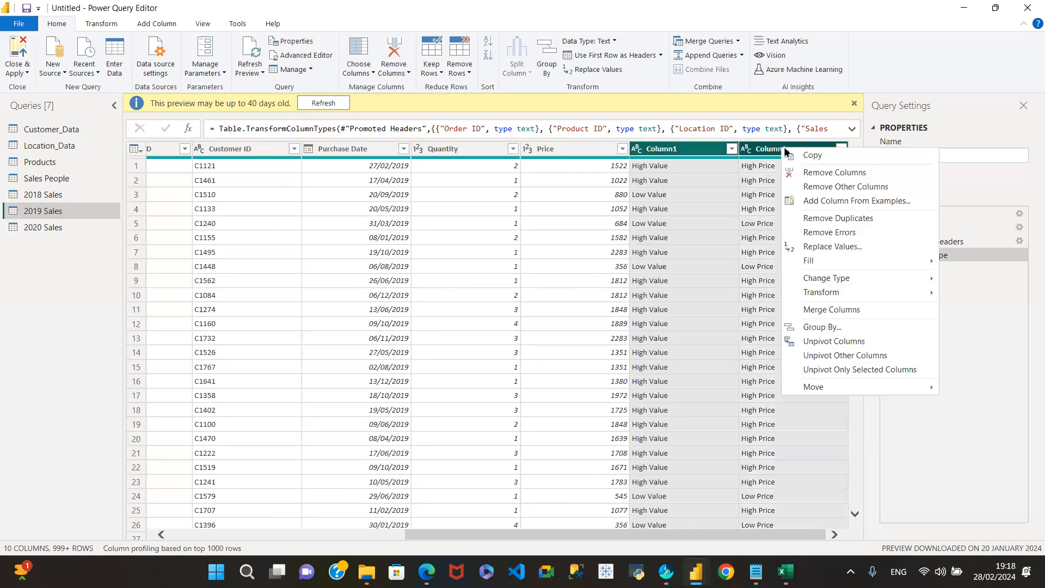
click(817, 172)
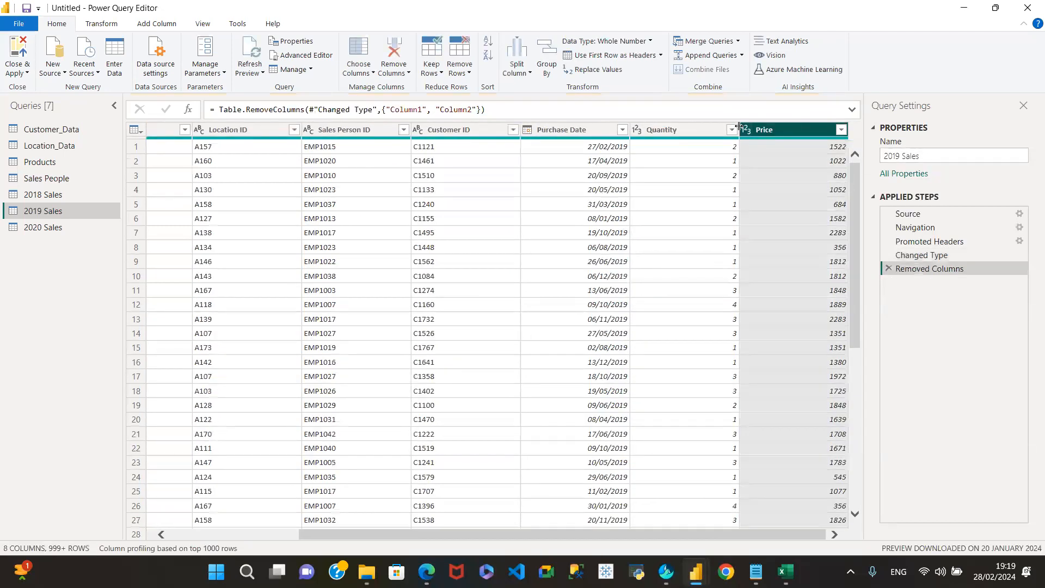
Step: Change the Price column of the 2019 Sales query to Fixed decimal number
click(748, 132)
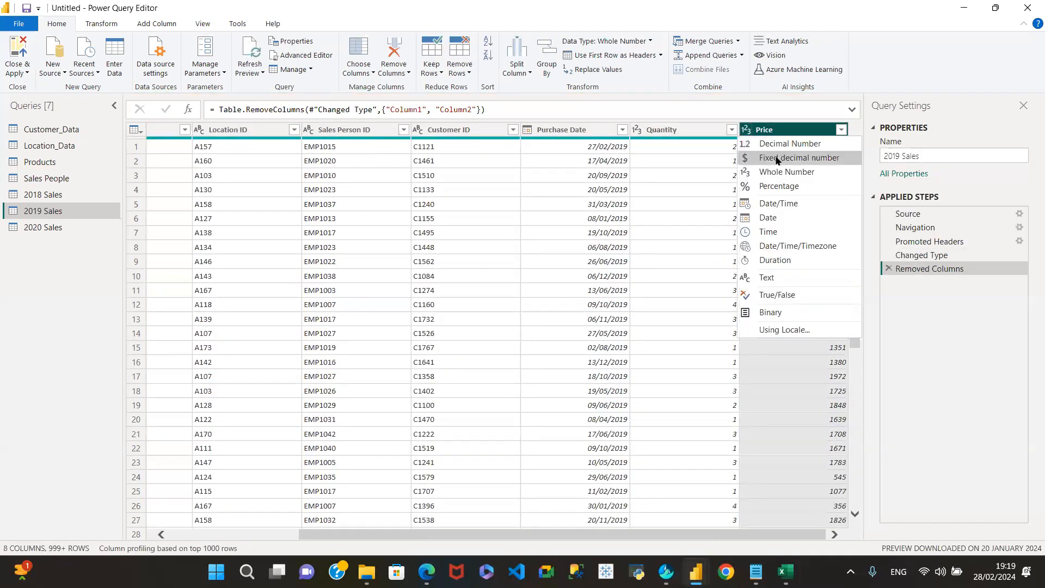
click(775, 156)
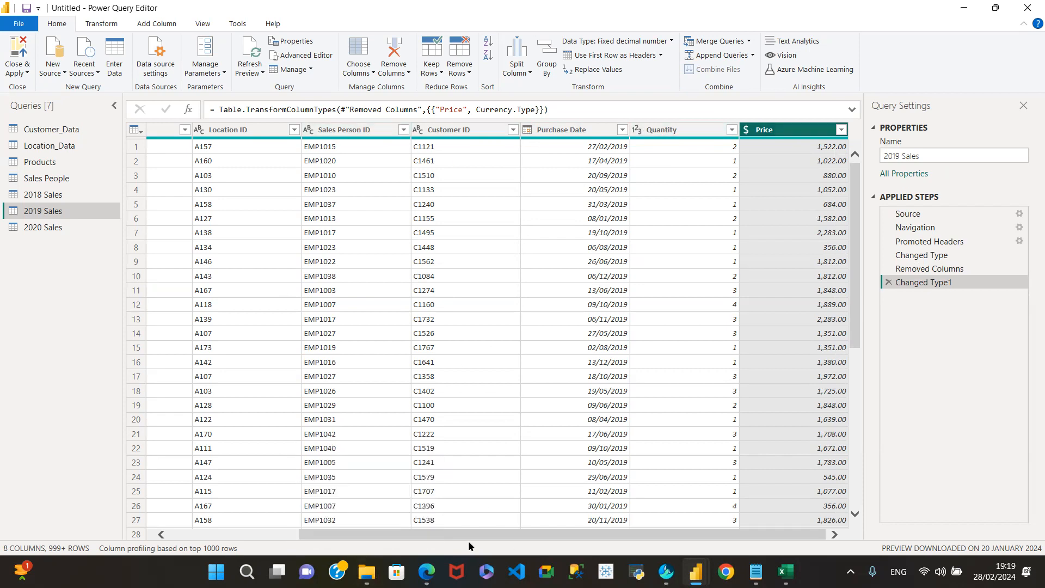
drag(403, 533, 250, 508)
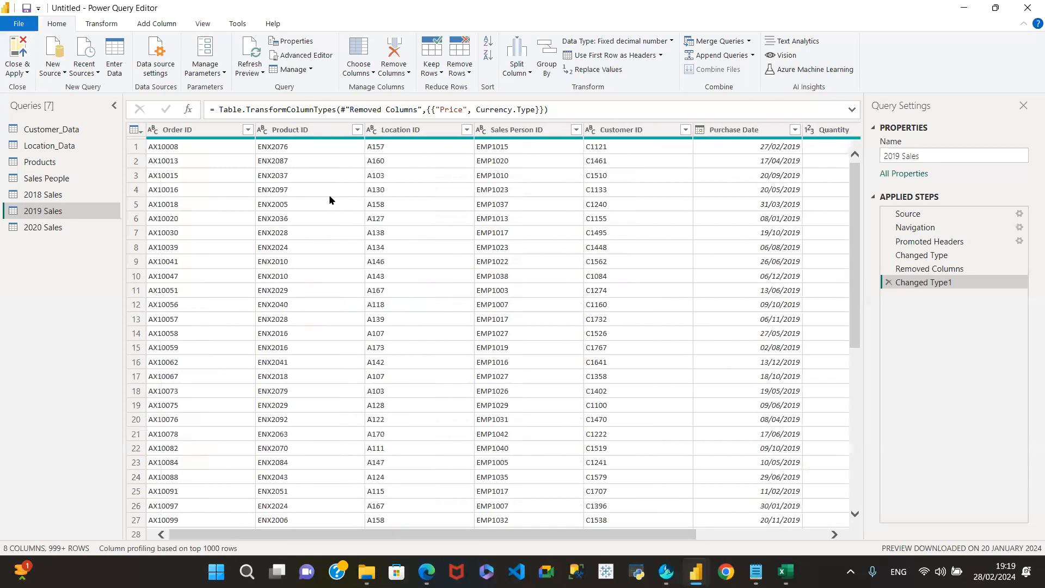
Step: Change the Price column of the 2018 Sales query to Fixed decimal number, replacing the current type conversion
click(18, 195)
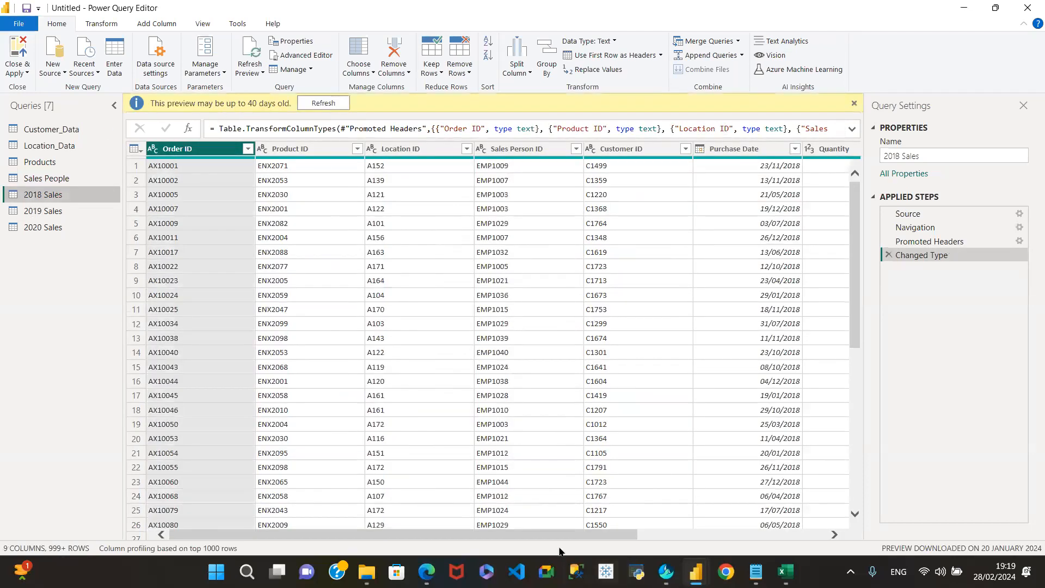
drag(541, 532, 819, 532)
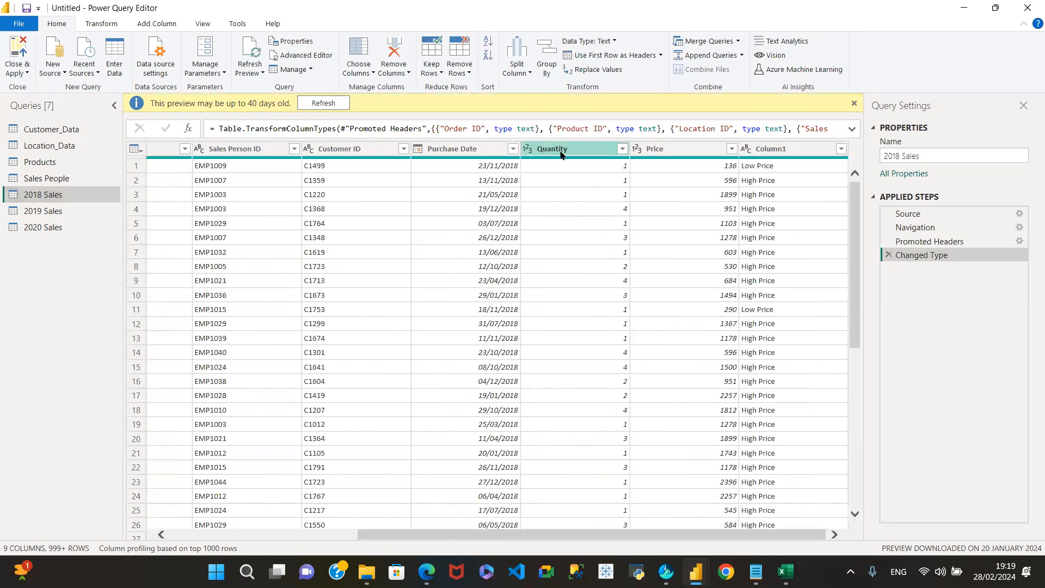
click(635, 149)
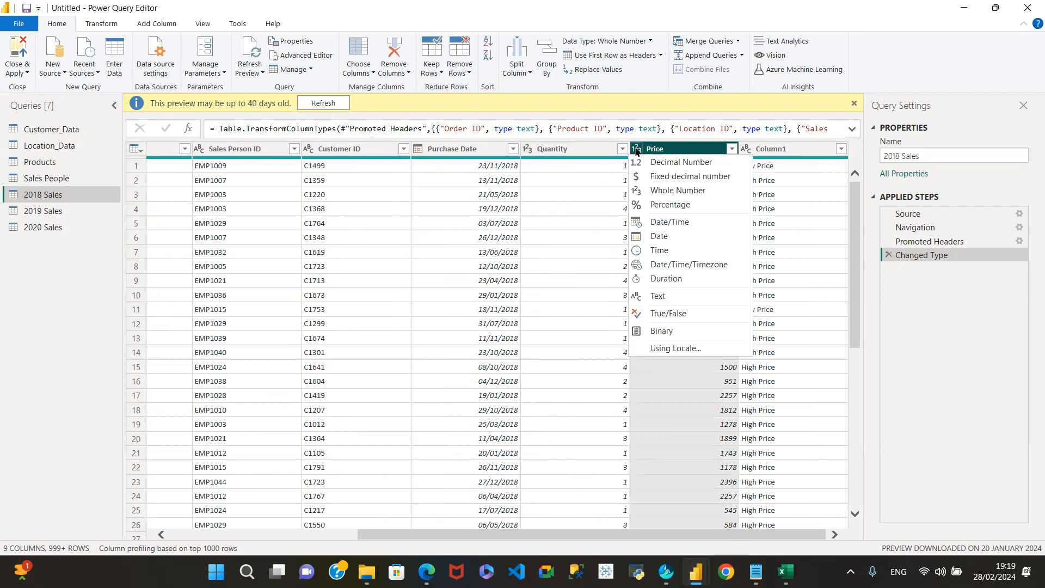
click(658, 178)
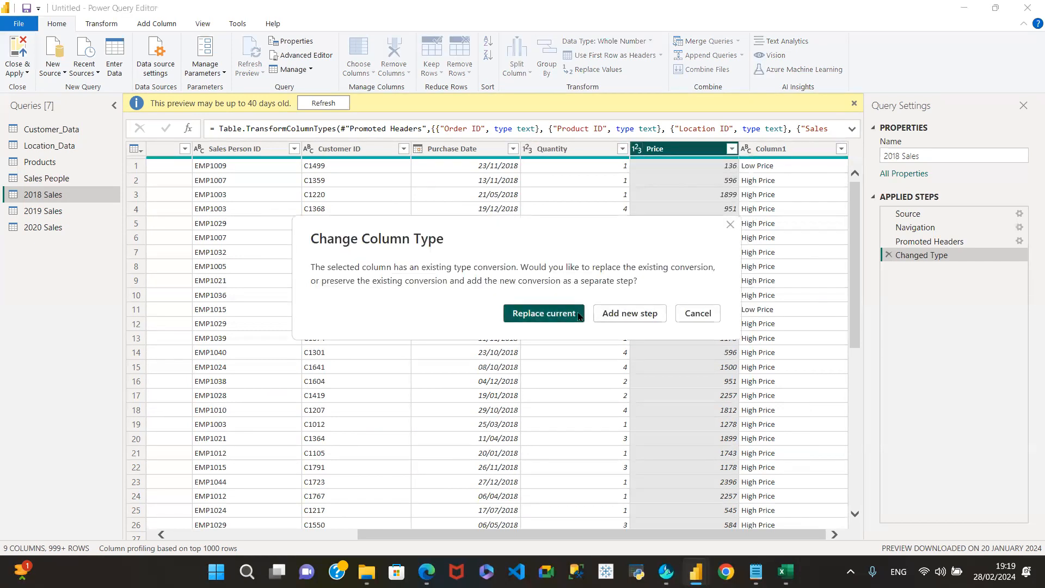
click(545, 313)
Step: Remove Column1 from the 2018 Sales query
click(802, 132)
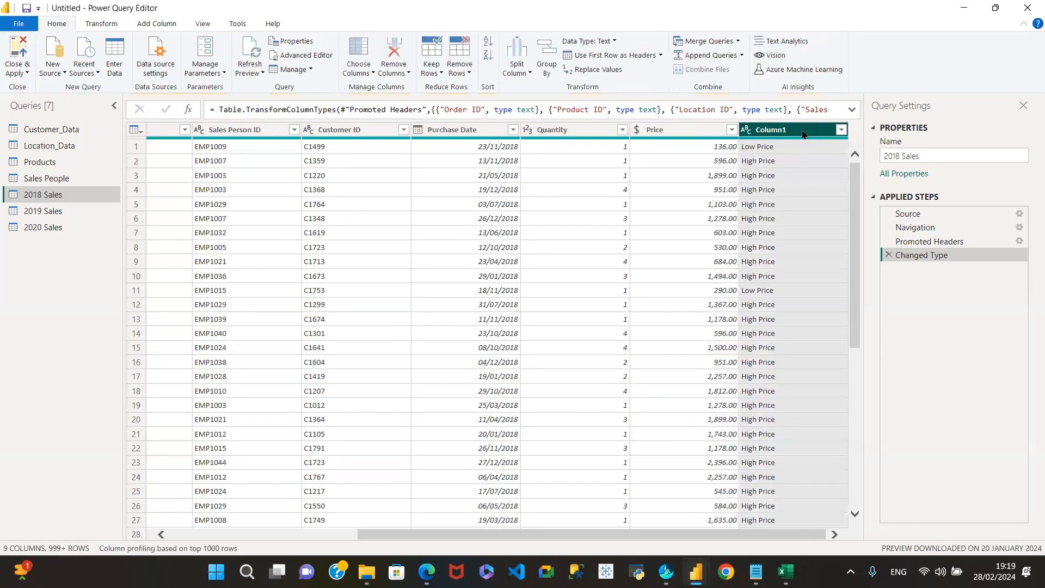
right_click(803, 132)
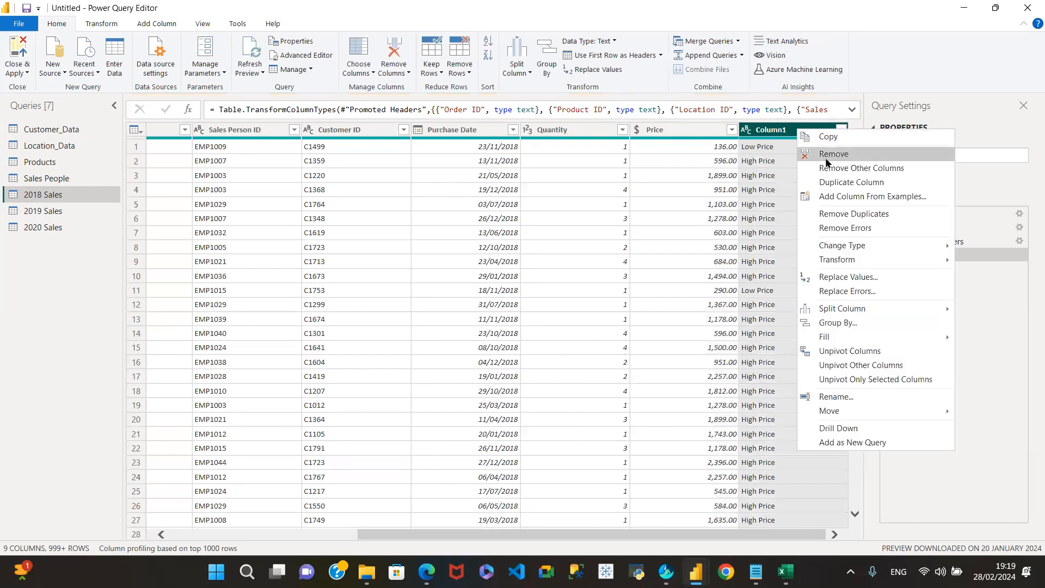
click(826, 161)
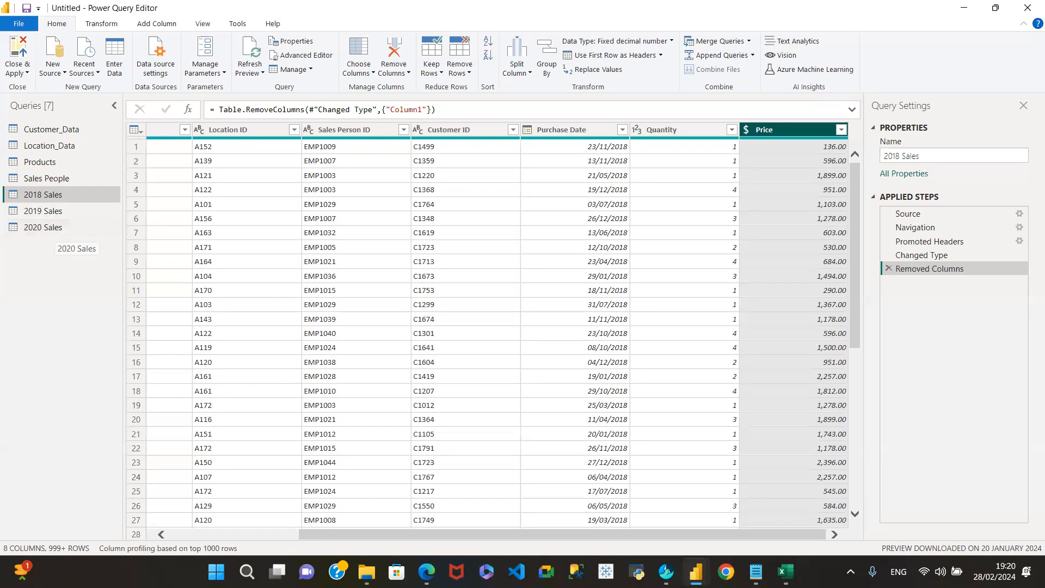
Step: Compare the column structure of the 2018 Sales, 2019 Sales and 2020 Sales queries
drag(311, 538, 182, 538)
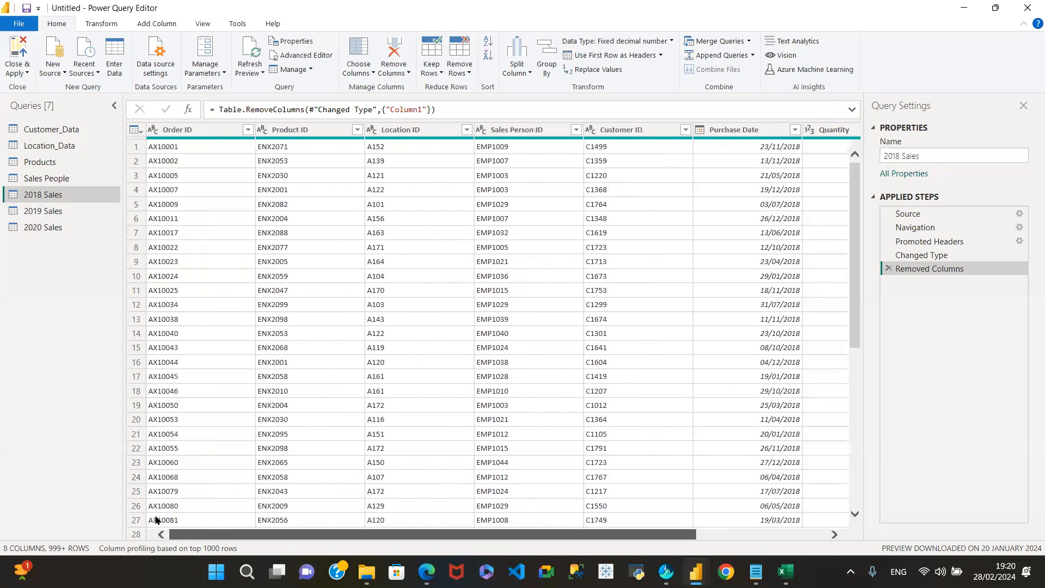
click(197, 131)
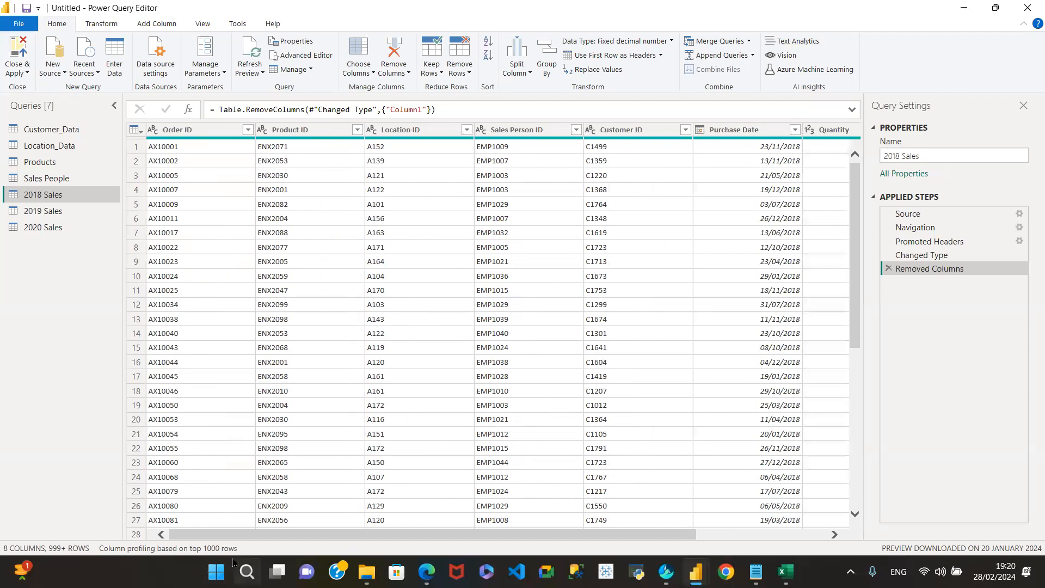
drag(45, 197, 47, 199)
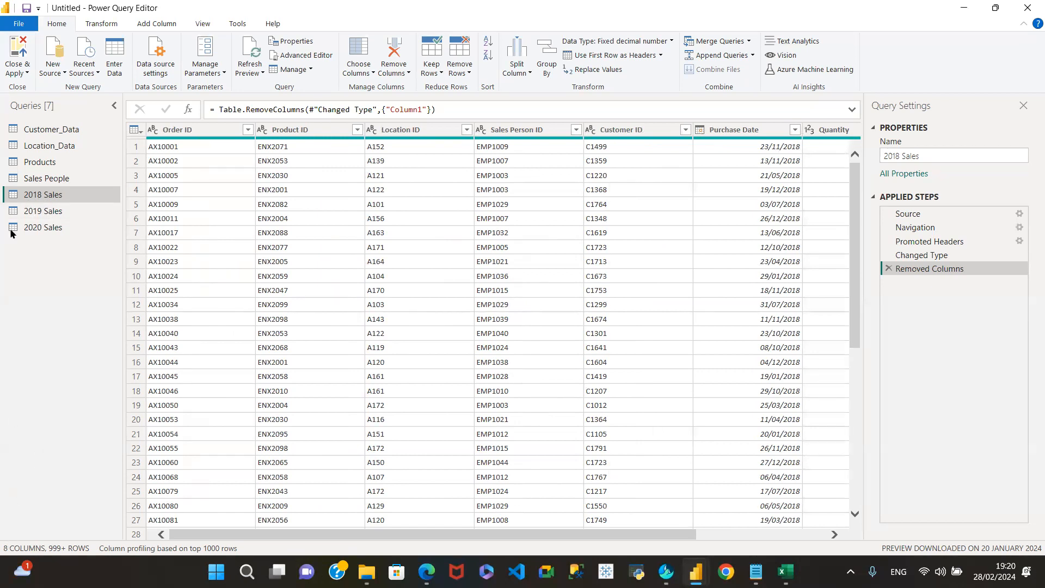
click(42, 211)
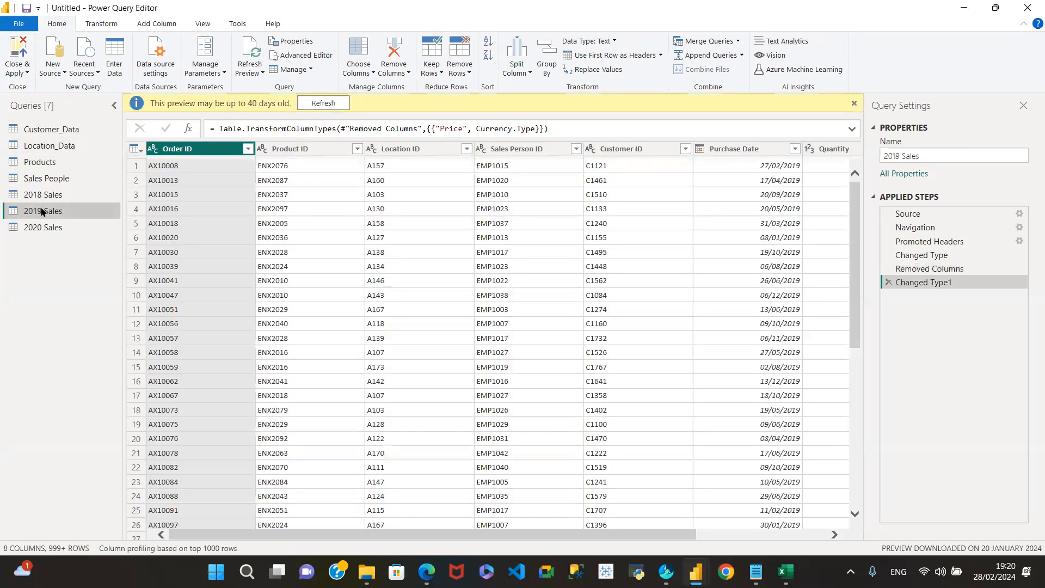
click(44, 228)
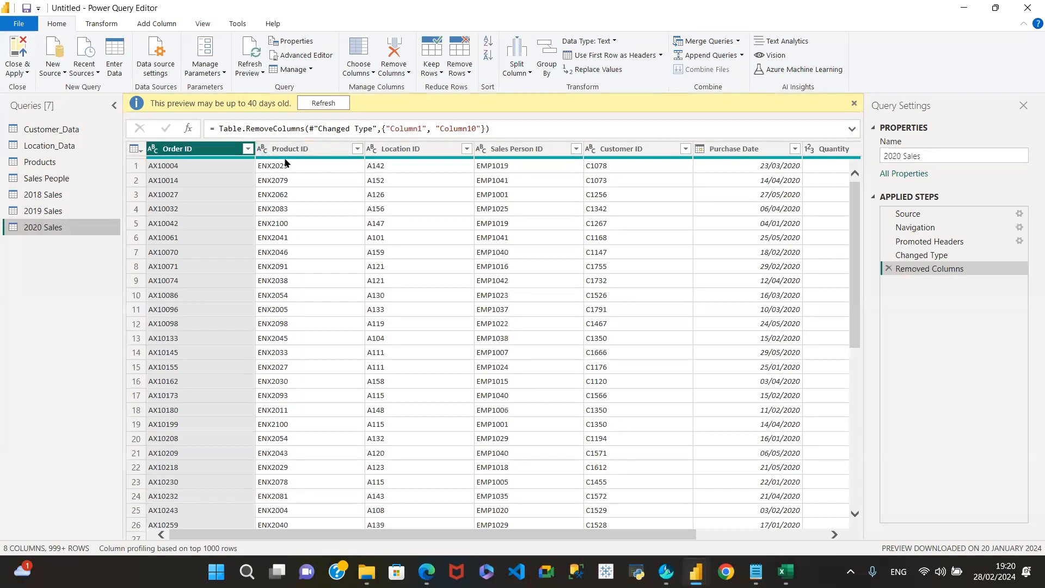
mouse_move(829, 162)
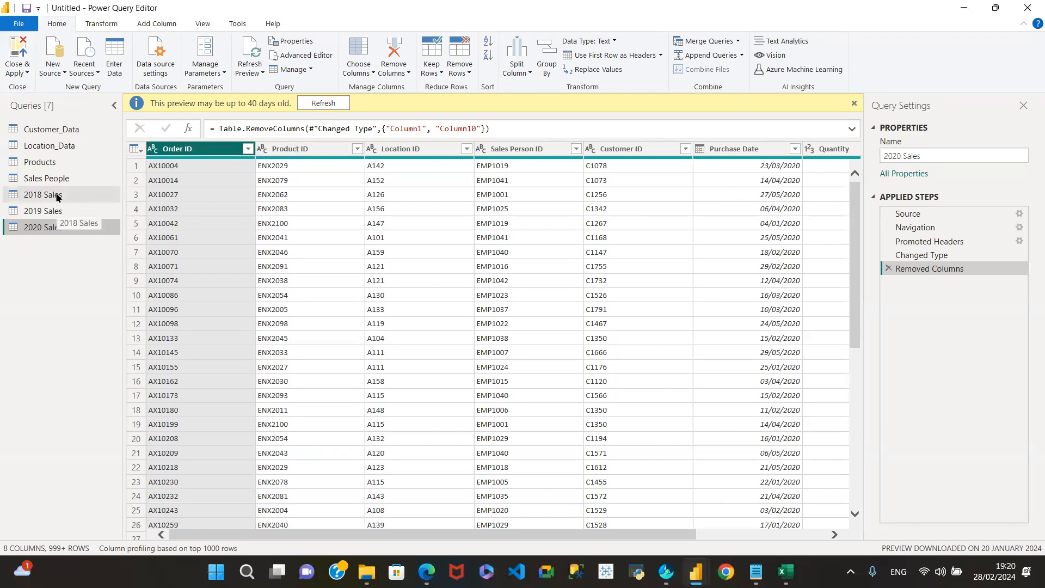
click(60, 210)
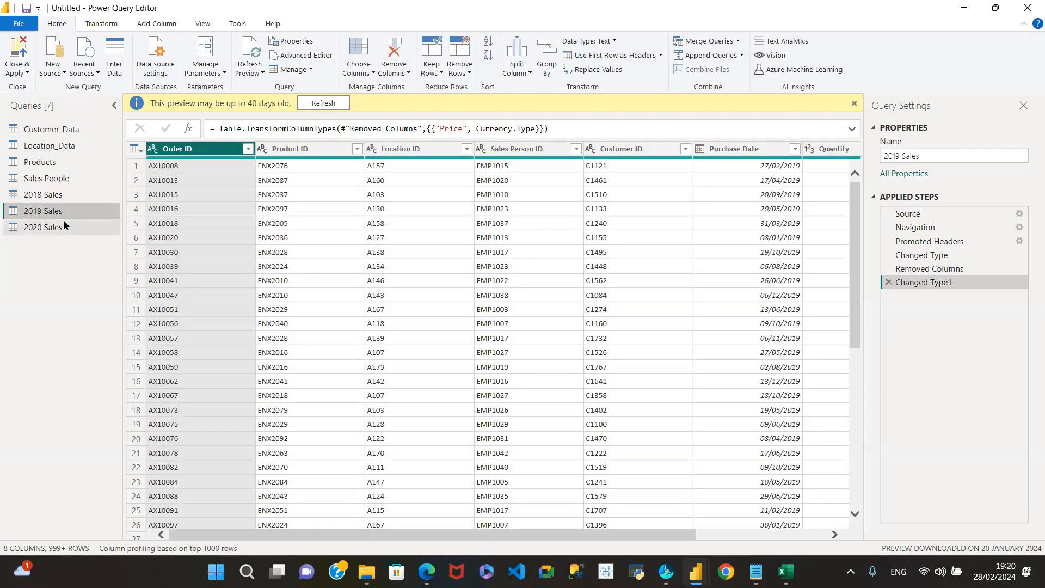
click(65, 224)
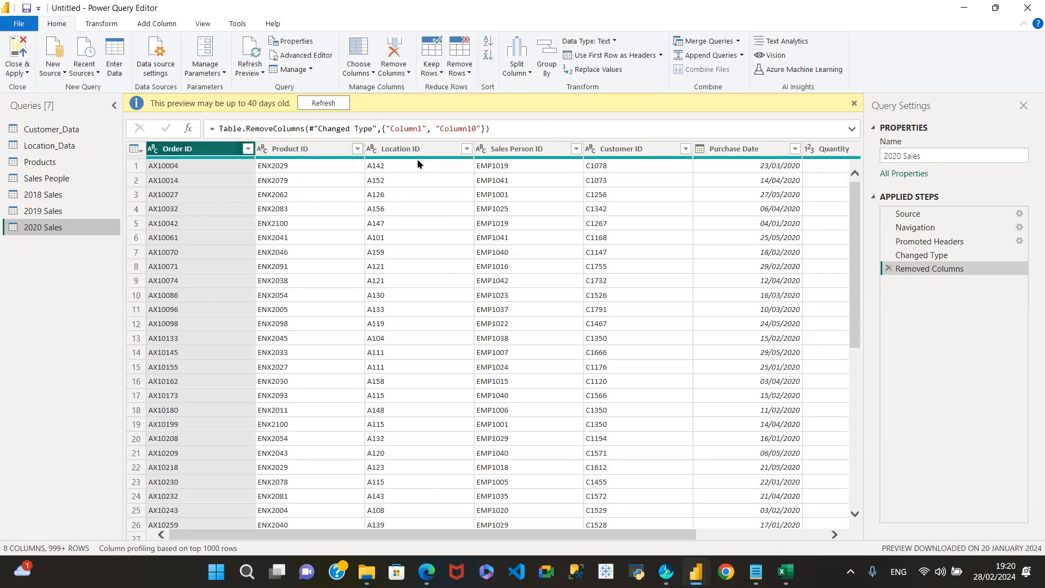
Step: Append the 2019 Sales and 2020 Sales tables to the 2018 Sales query, using the option for three or more tables
click(43, 197)
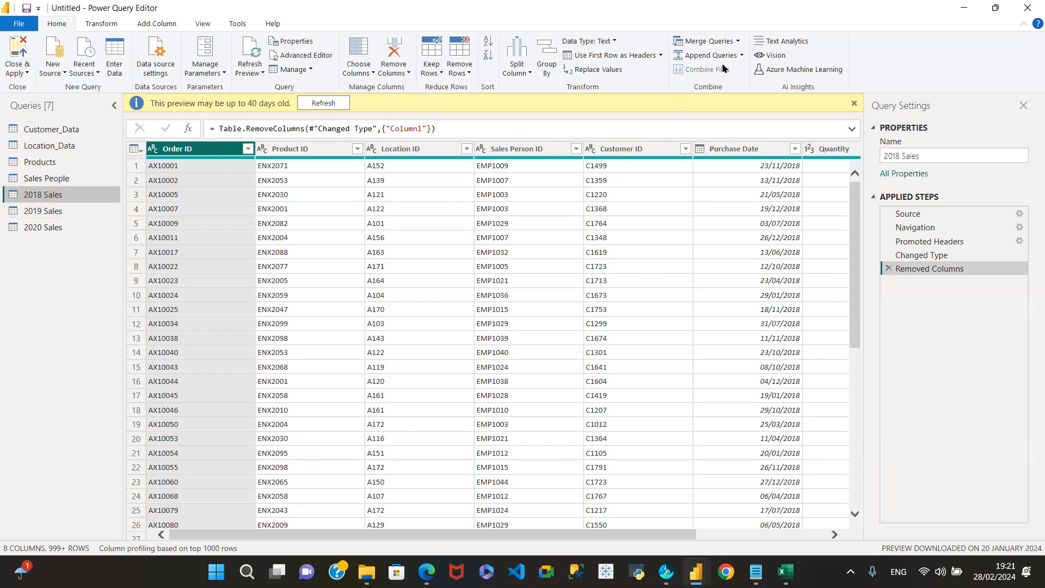
click(742, 55)
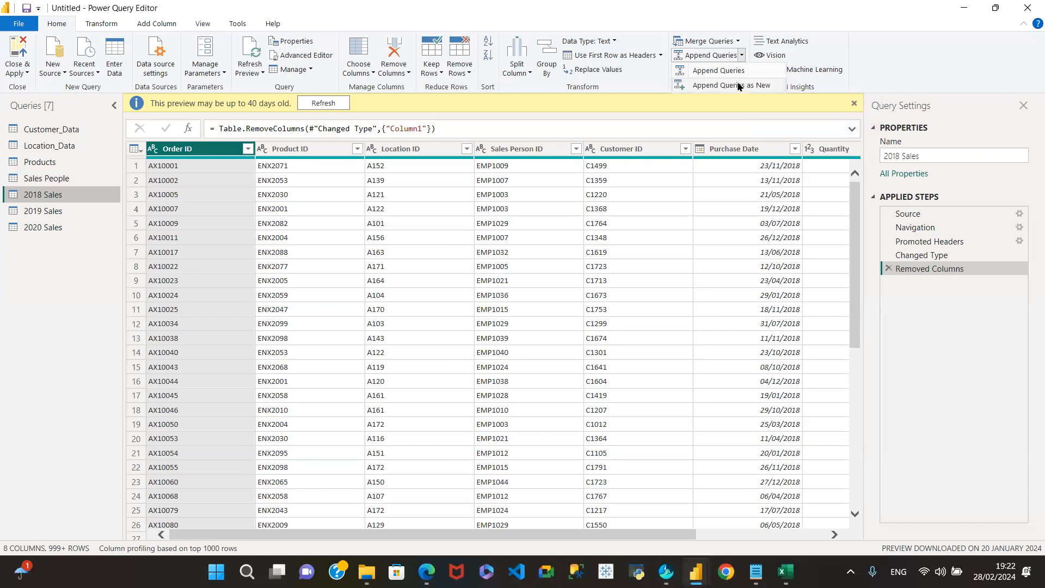
click(726, 71)
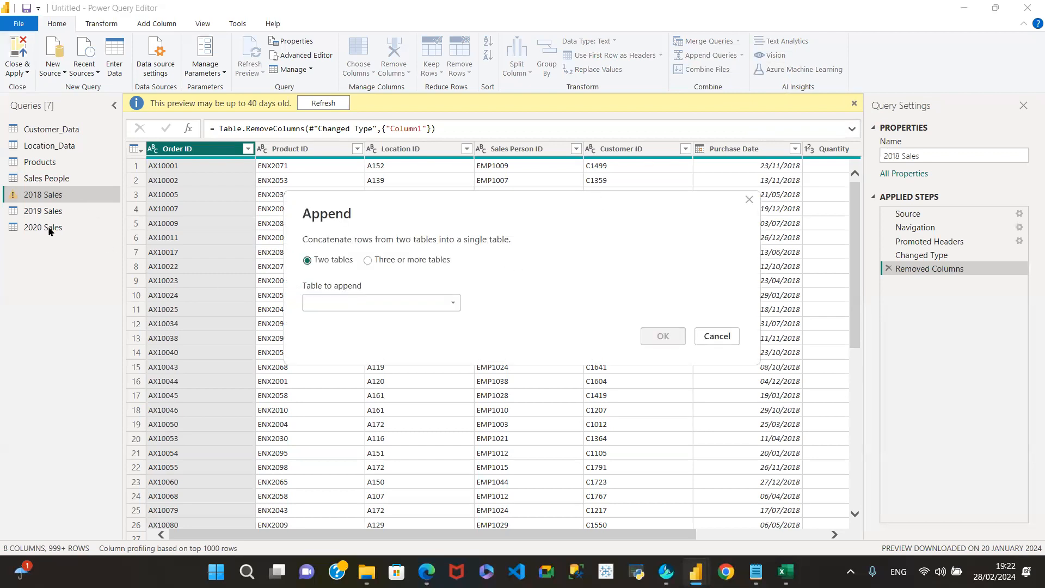
click(368, 260)
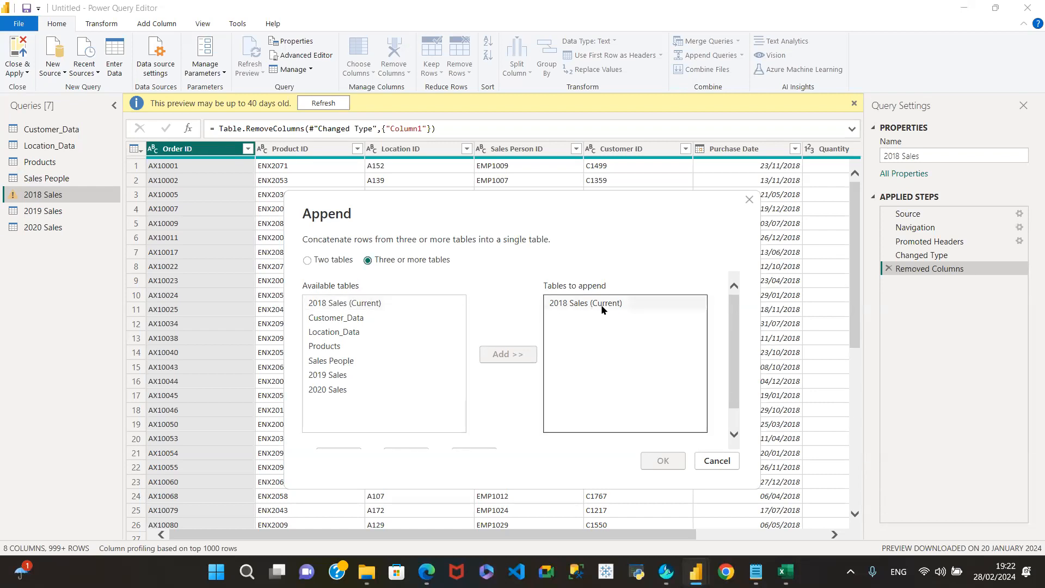
click(350, 375)
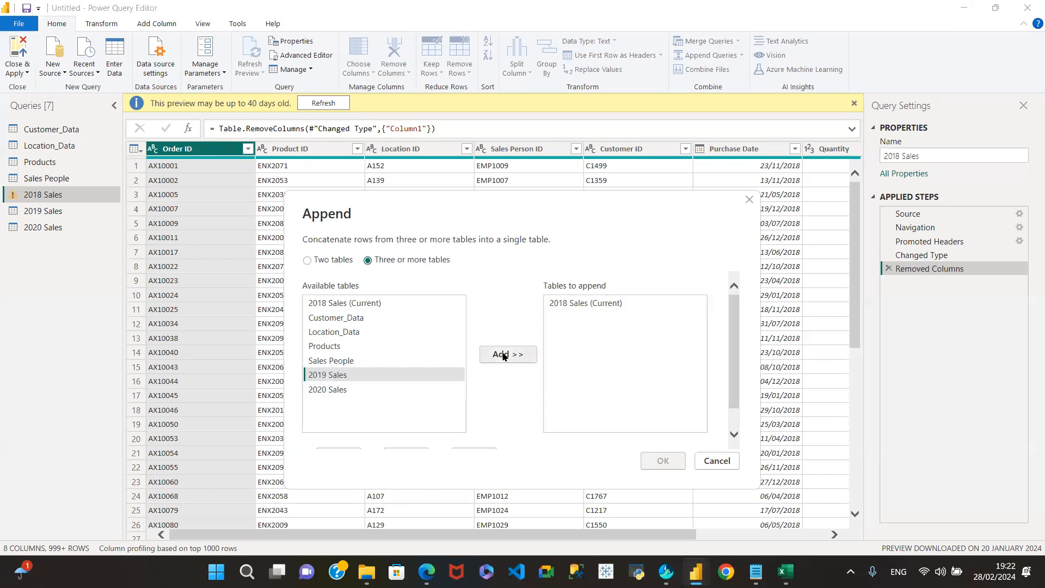
click(509, 354)
click(340, 389)
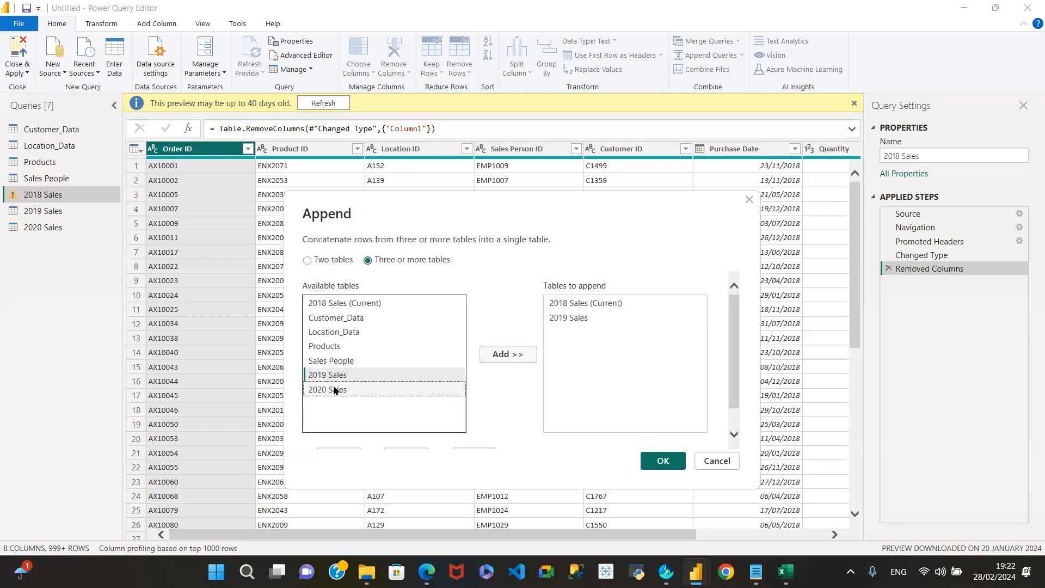
click(508, 355)
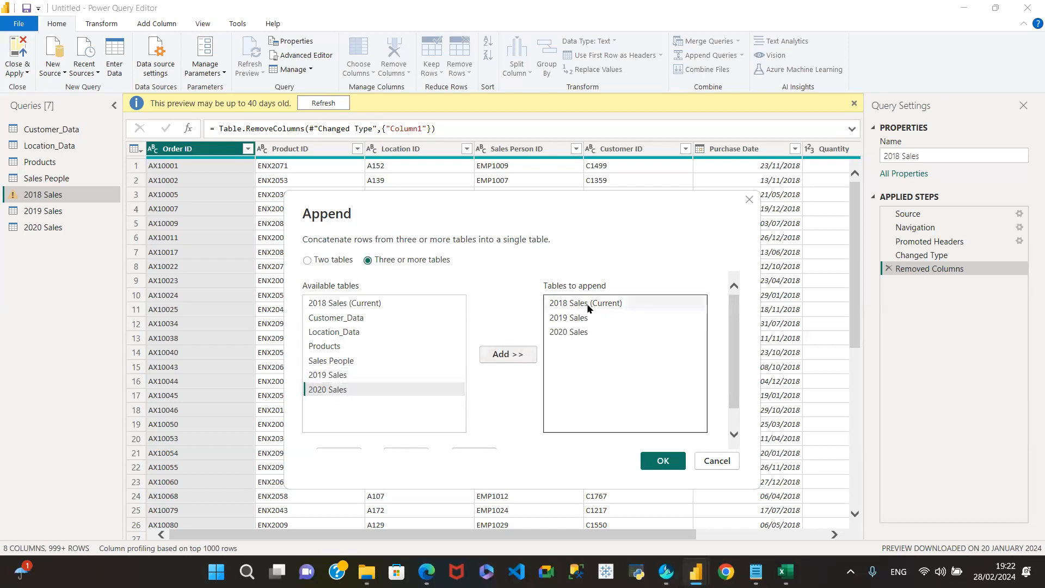
click(667, 463)
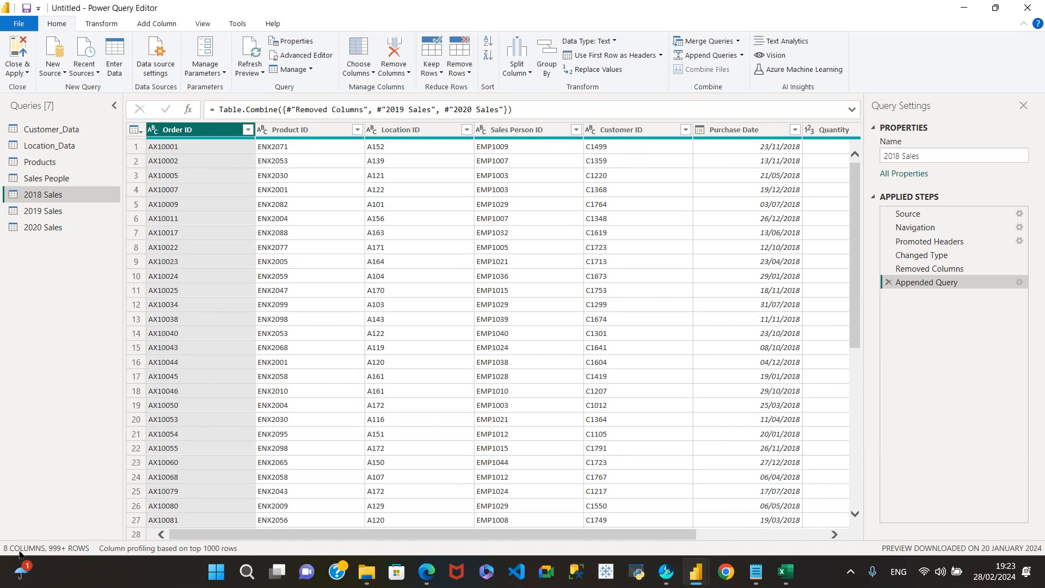
Step: Sort the appended 2018 Sales query by Purchase Date in descending order
drag(322, 531, 677, 524)
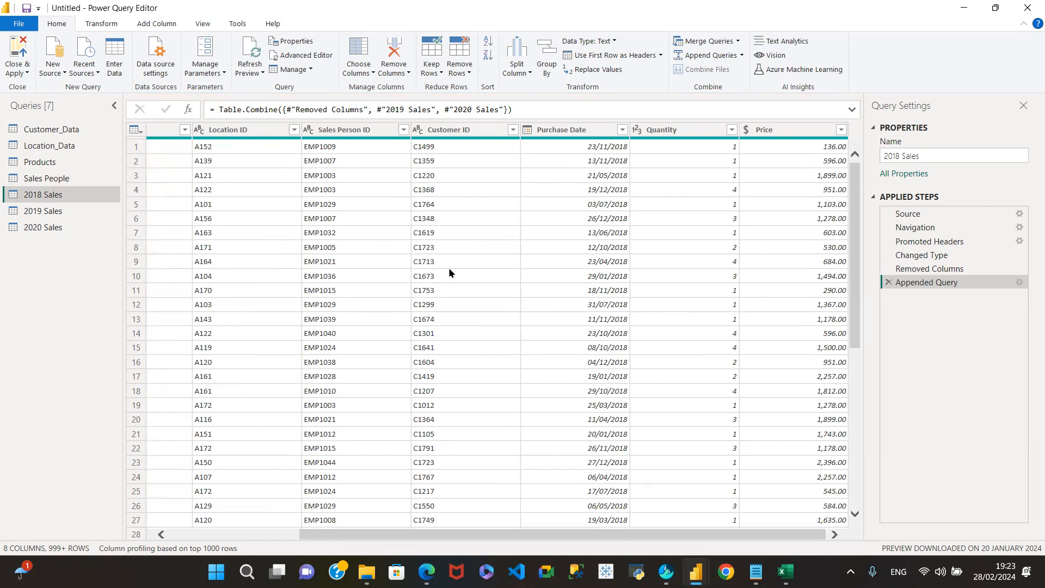
drag(545, 536, 136, 459)
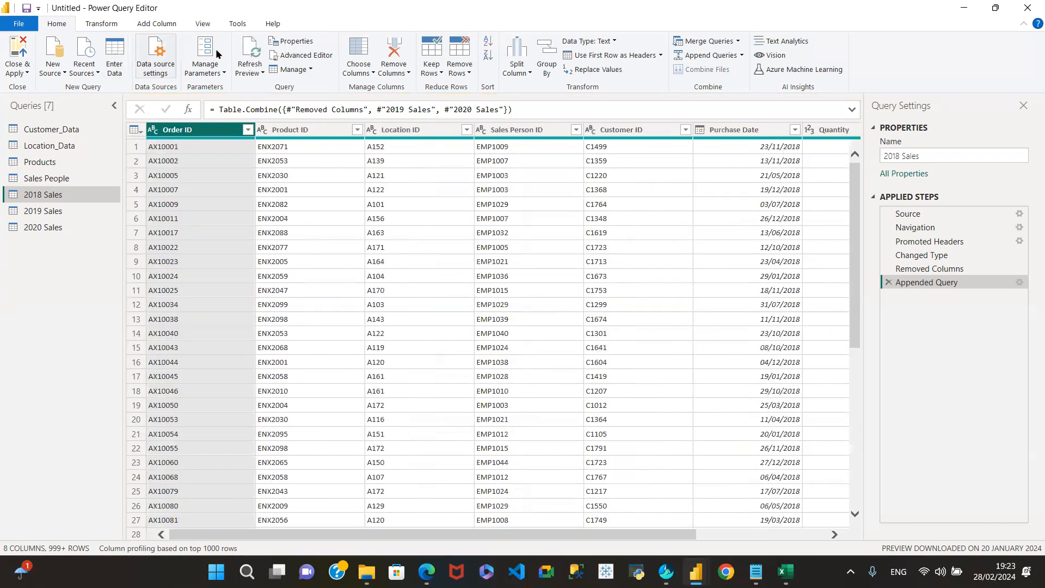
drag(38, 195, 28, 196)
drag(543, 537, 674, 537)
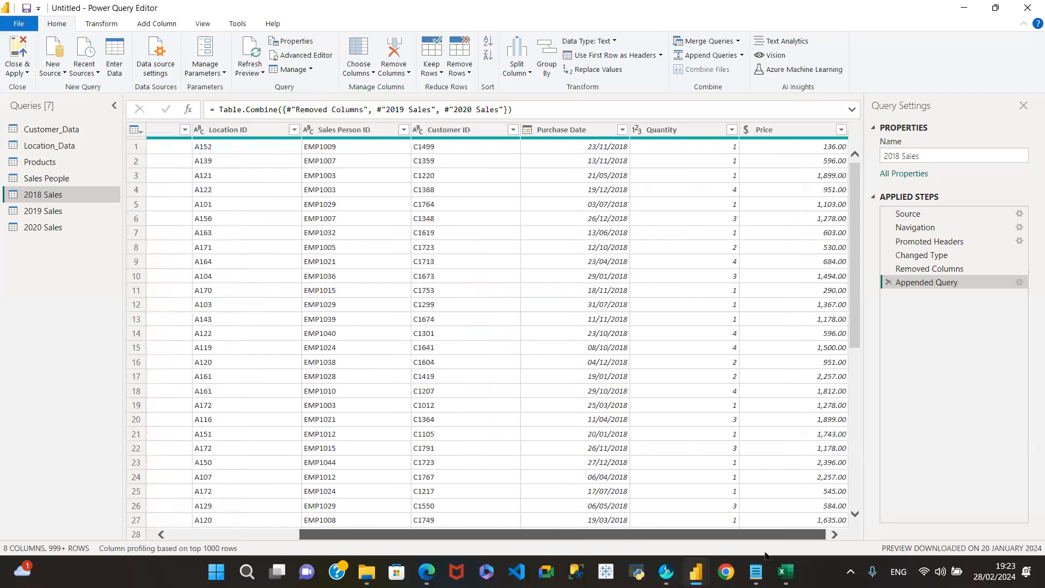
click(622, 130)
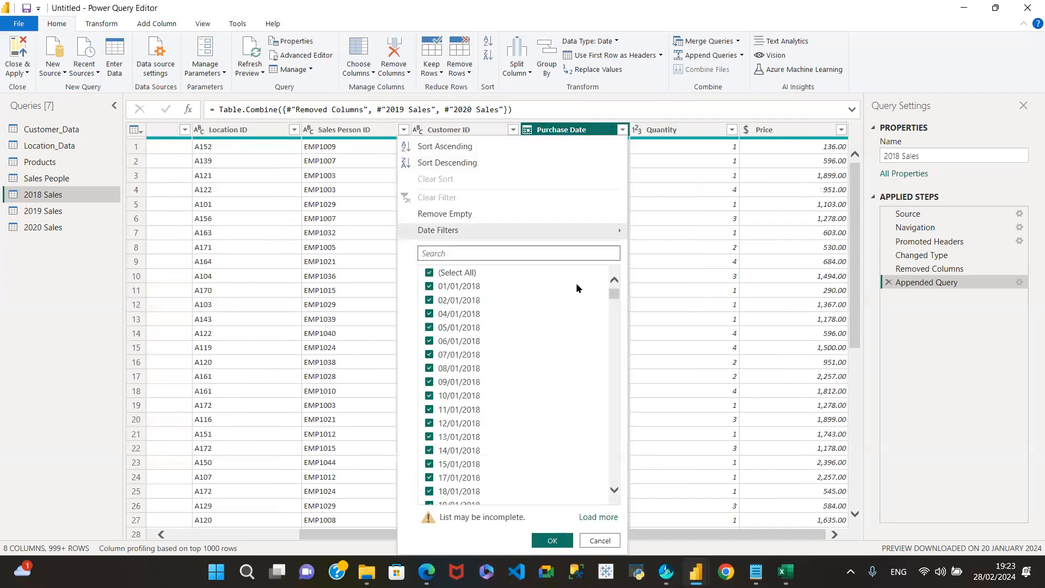
click(453, 163)
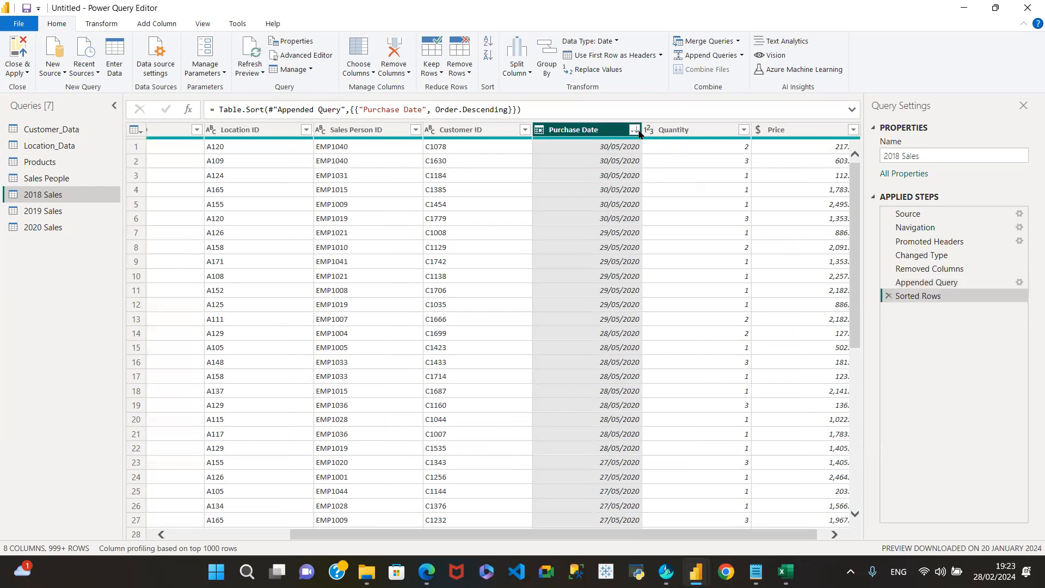
Step: Check the Purchase Date filter values without filtering, and delete the sorting step from the 2018 Sales query
click(635, 129)
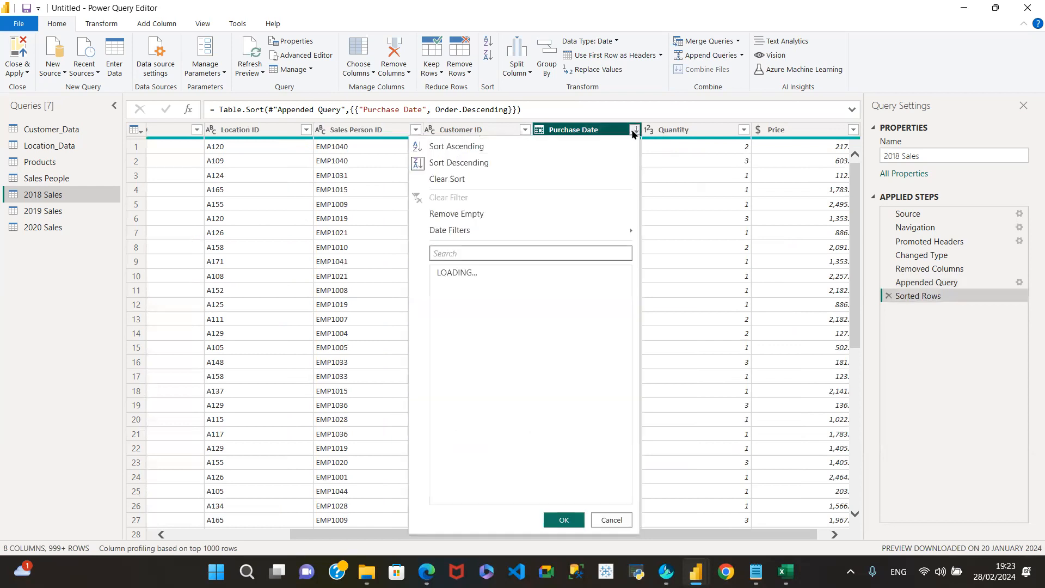
drag(626, 297, 619, 200)
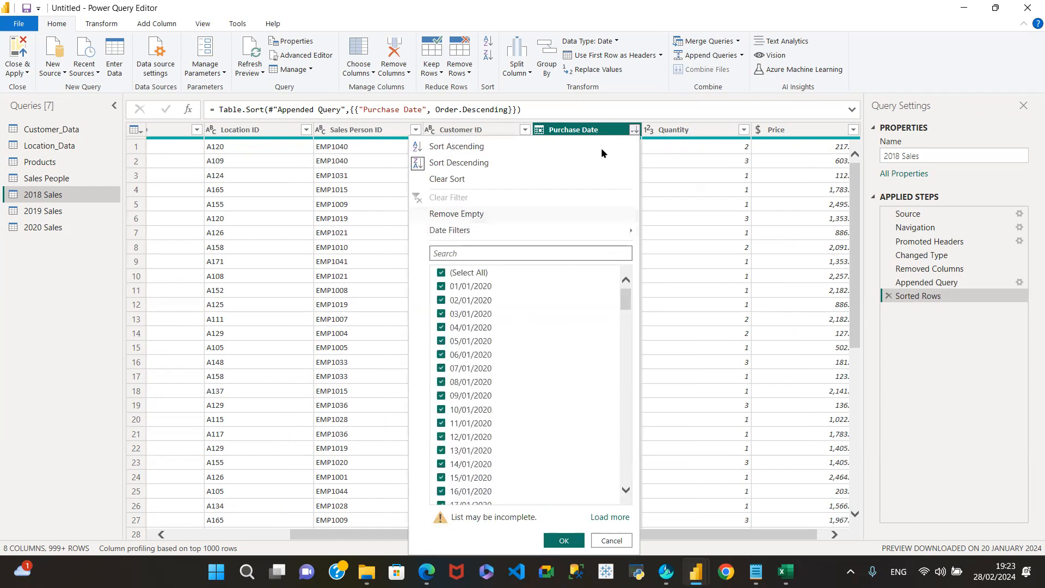
click(564, 541)
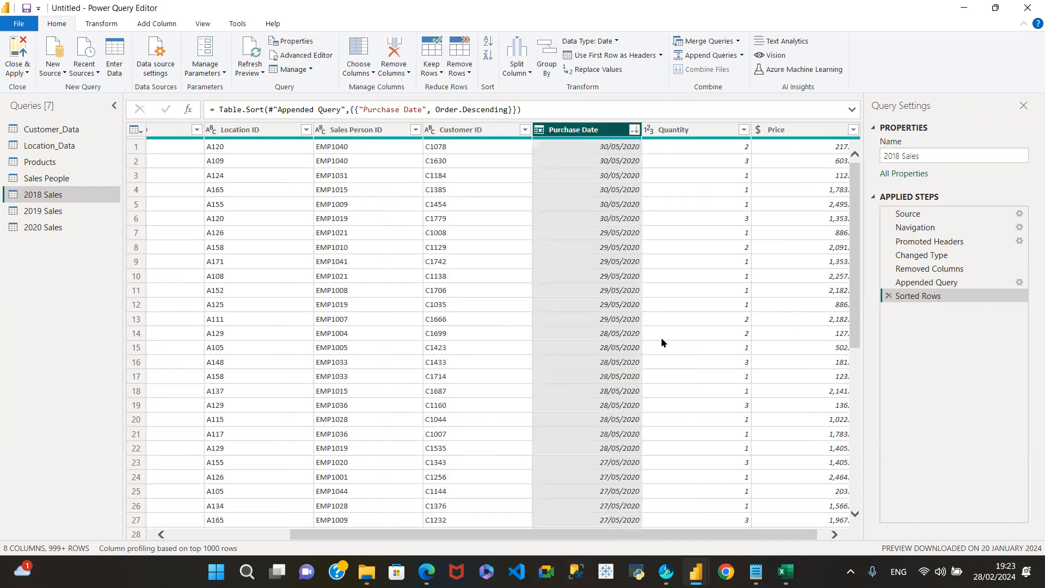
click(888, 296)
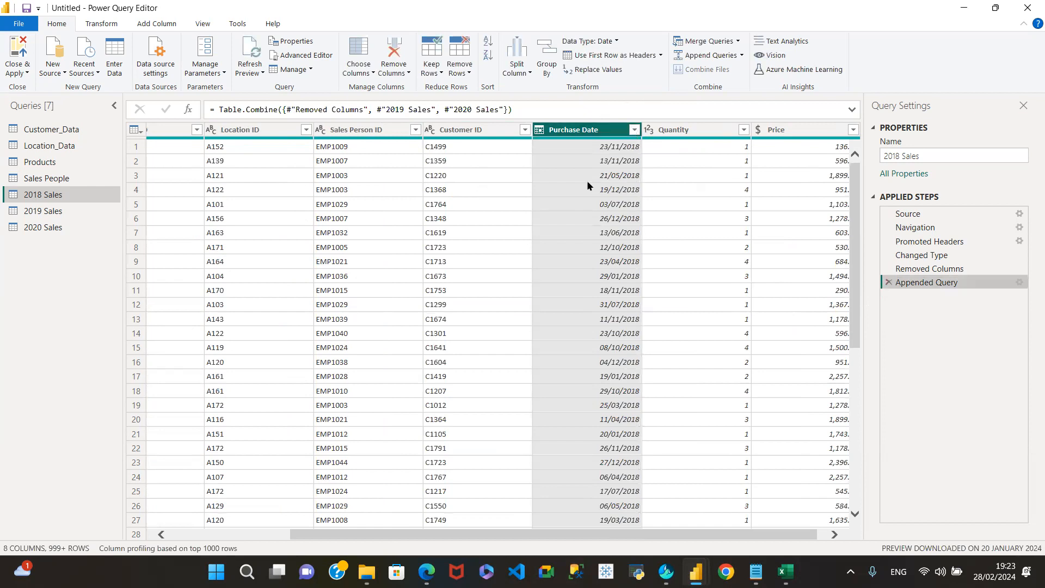
Step: Rename the 2018 Sales query to Sales_Data
double_click(39, 193)
click(45, 191)
key(BackSpace)
key(BackSpace)
key(BackSpace)
key(BackSpace)
key(BackSpace)
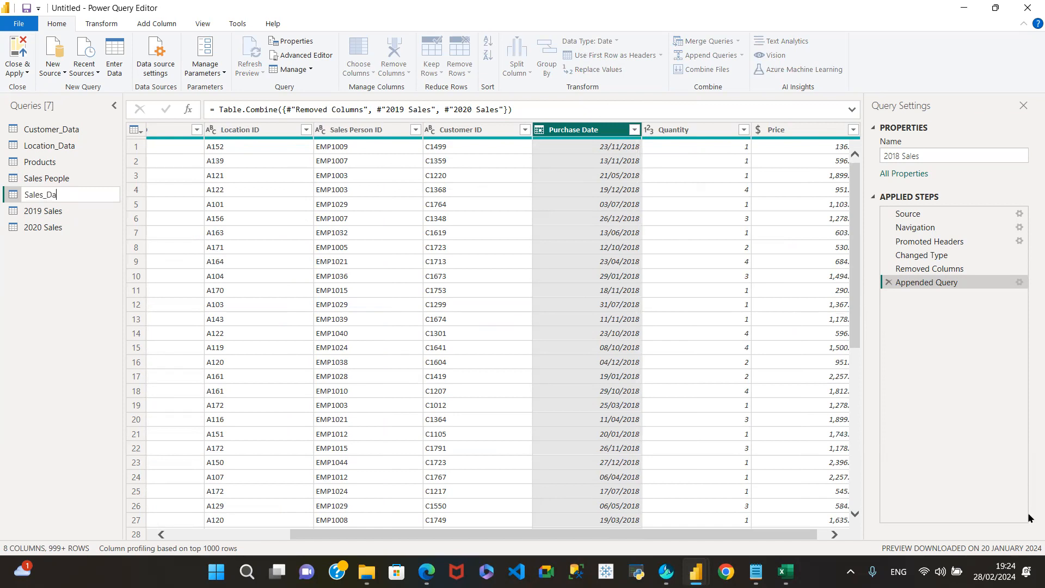
key(Return)
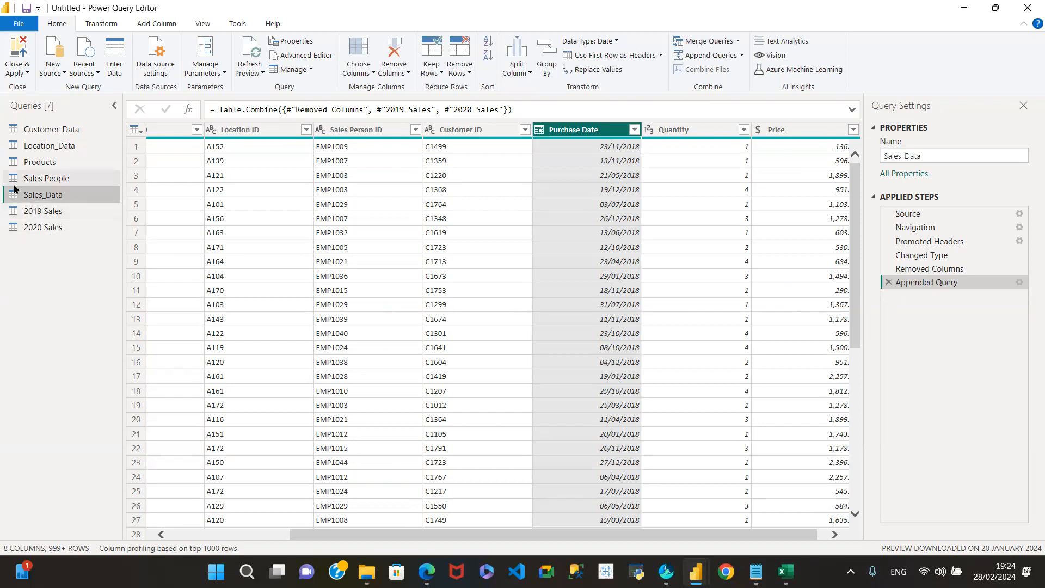
Step: Promote the first row of the Sales People query to column headers
click(73, 175)
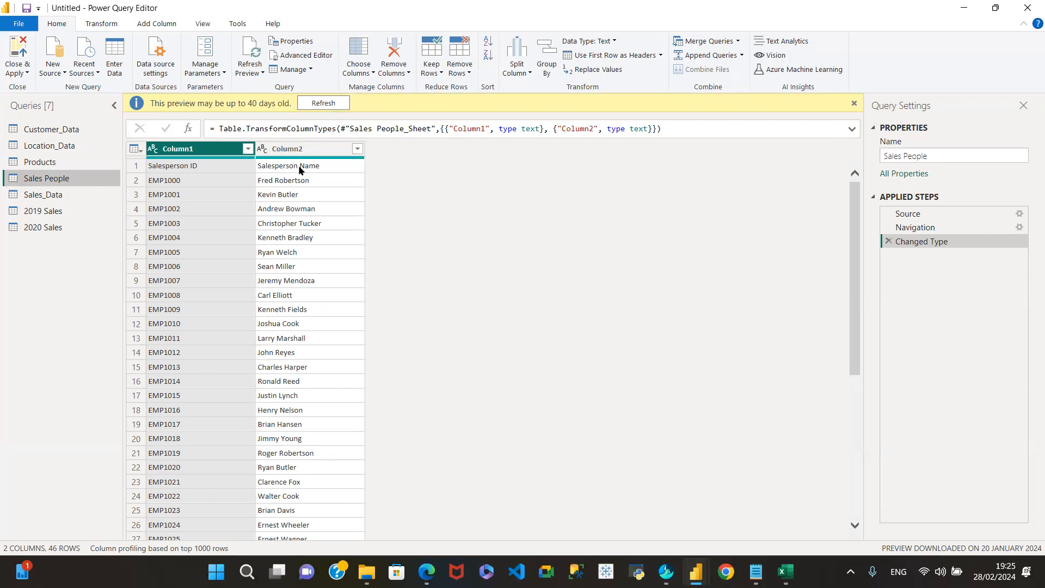
click(659, 56)
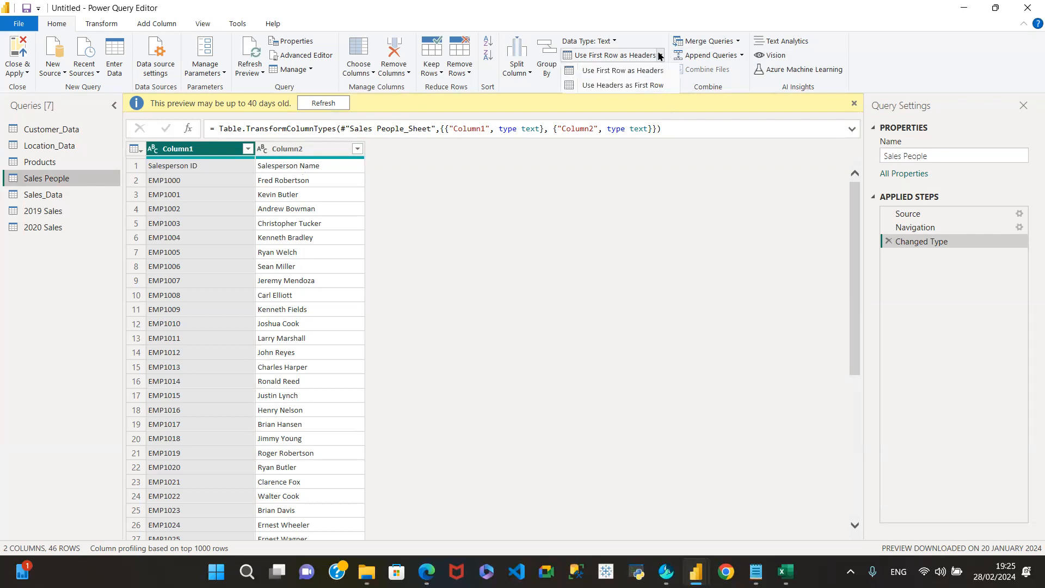
click(631, 70)
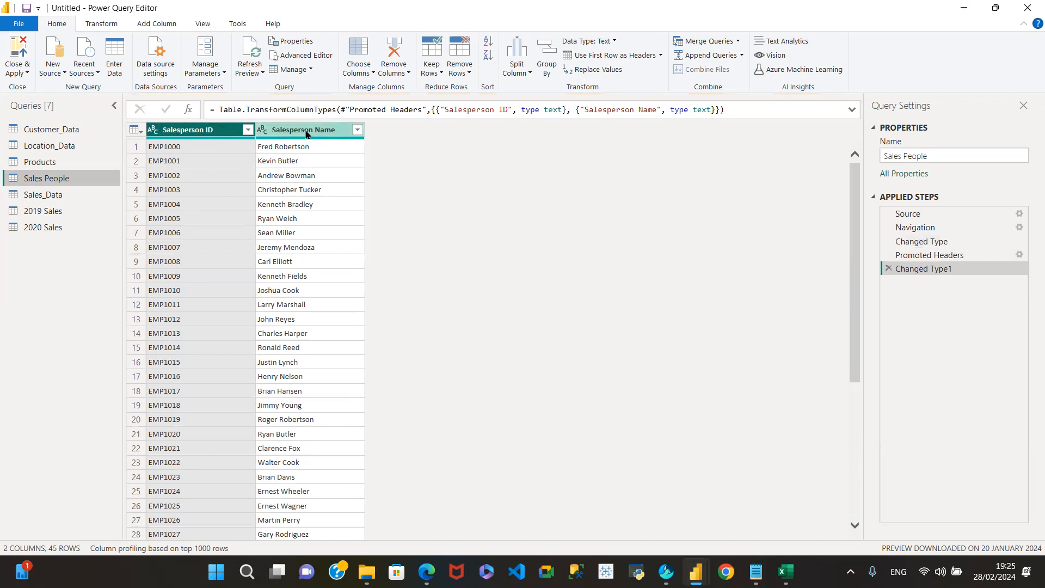
Step: Check the Salesperson ID filter values without filtering, and remove duplicates based on the Salesperson ID column of Sales People
click(248, 130)
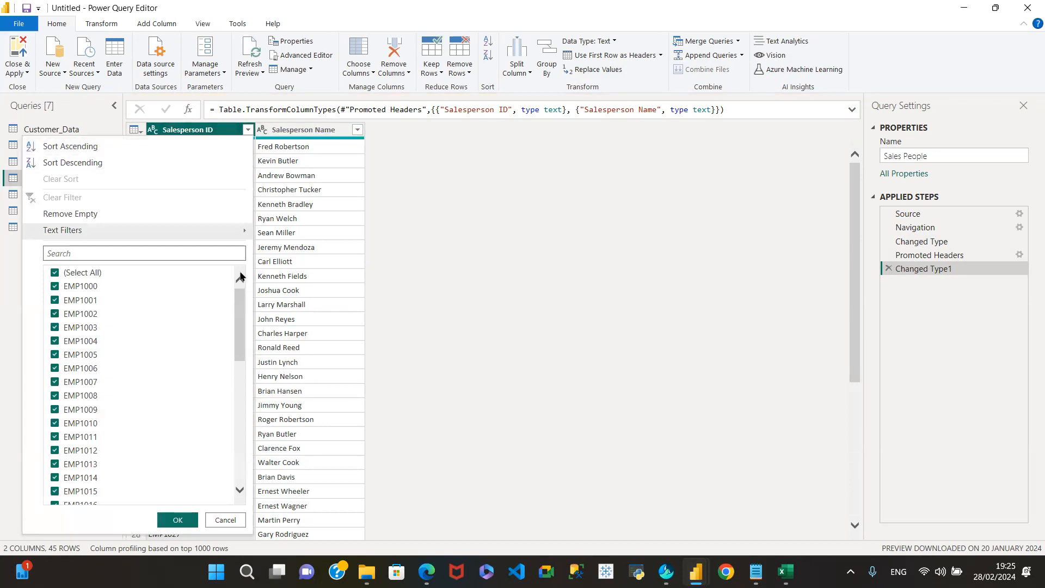
drag(237, 298, 204, 452)
click(225, 519)
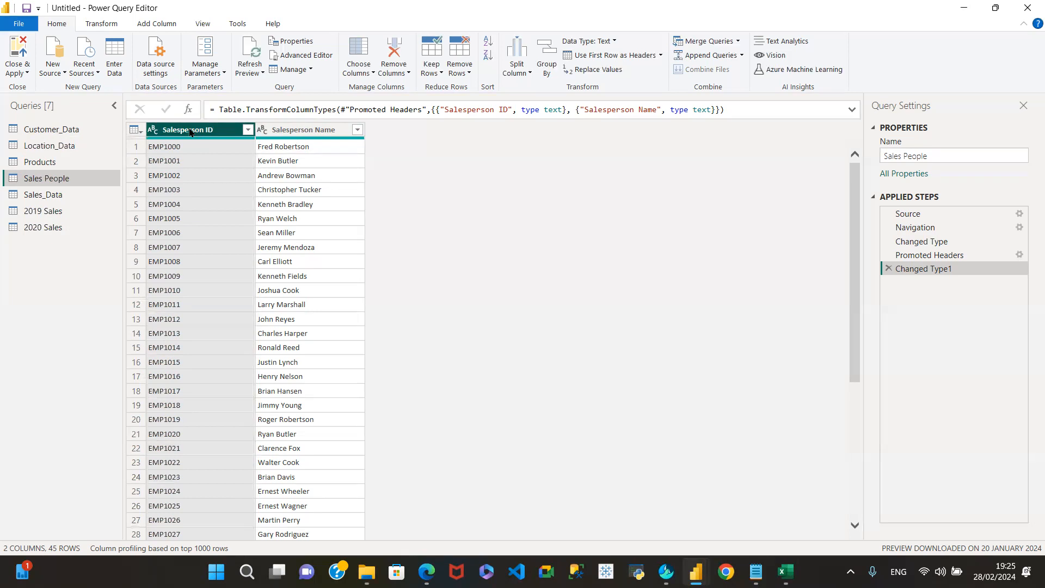
right_click(192, 129)
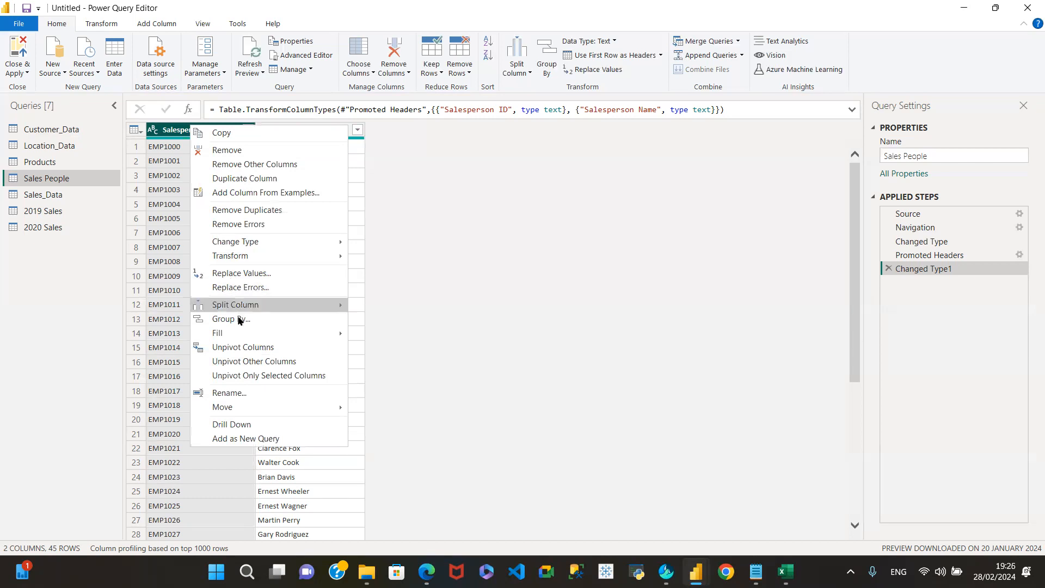
click(268, 211)
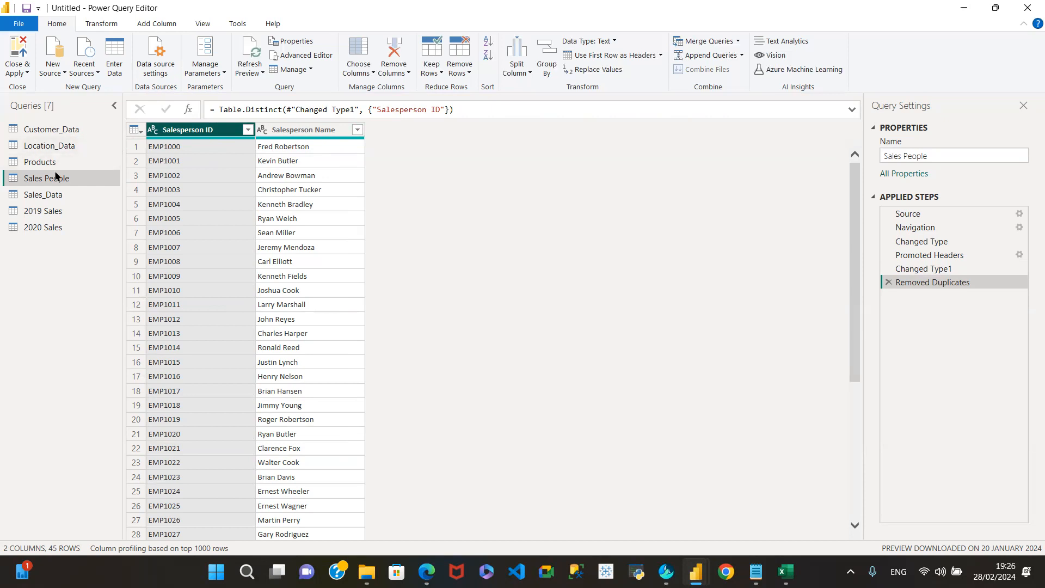
Step: Examine the Products query's extra columns, checking the filter values of Column7, Column8 and Column9 without filtering
click(68, 162)
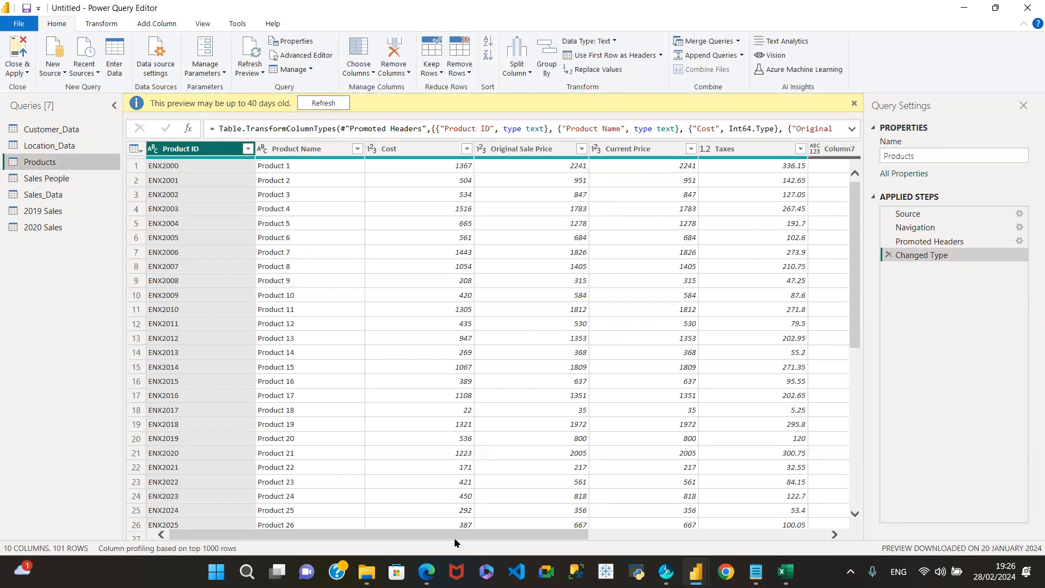
drag(458, 538, 603, 540)
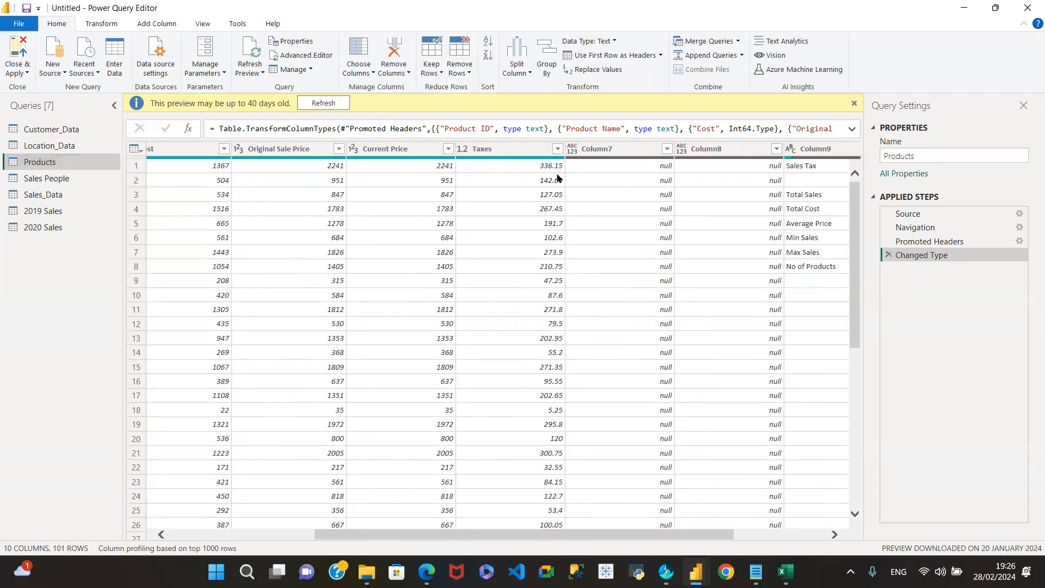
click(623, 151)
click(517, 148)
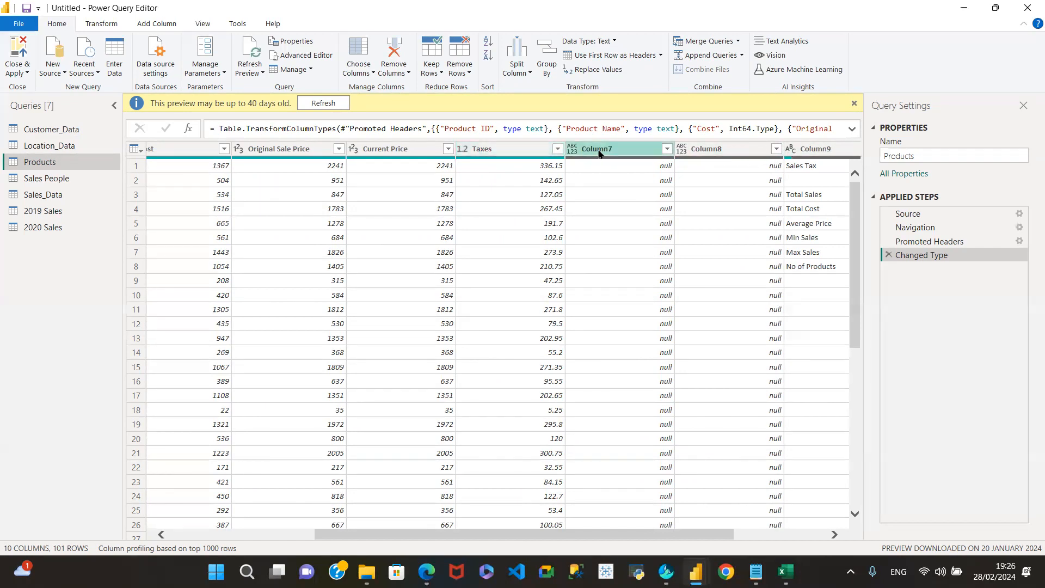
click(664, 151)
click(665, 150)
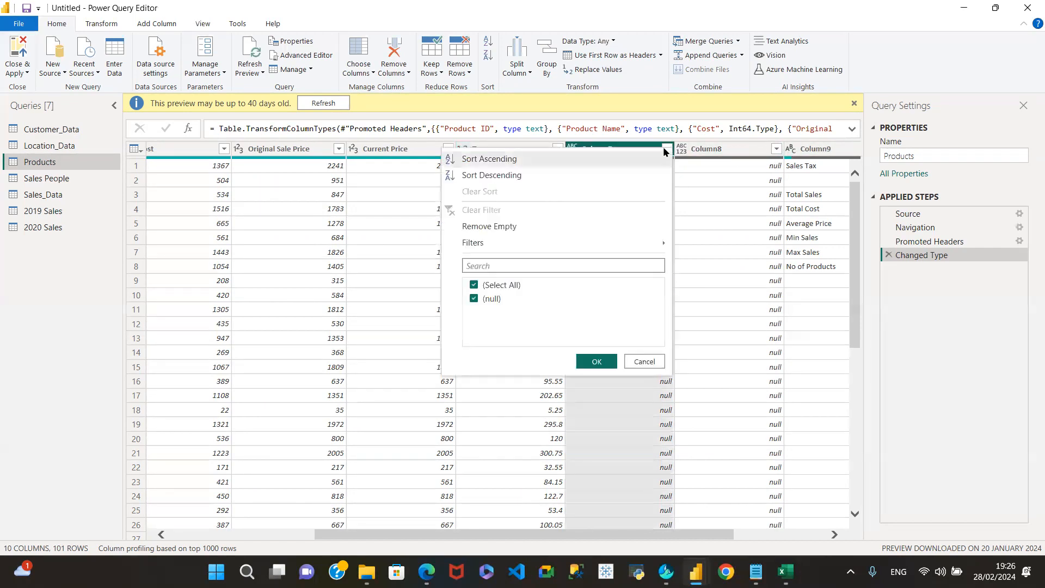
click(776, 150)
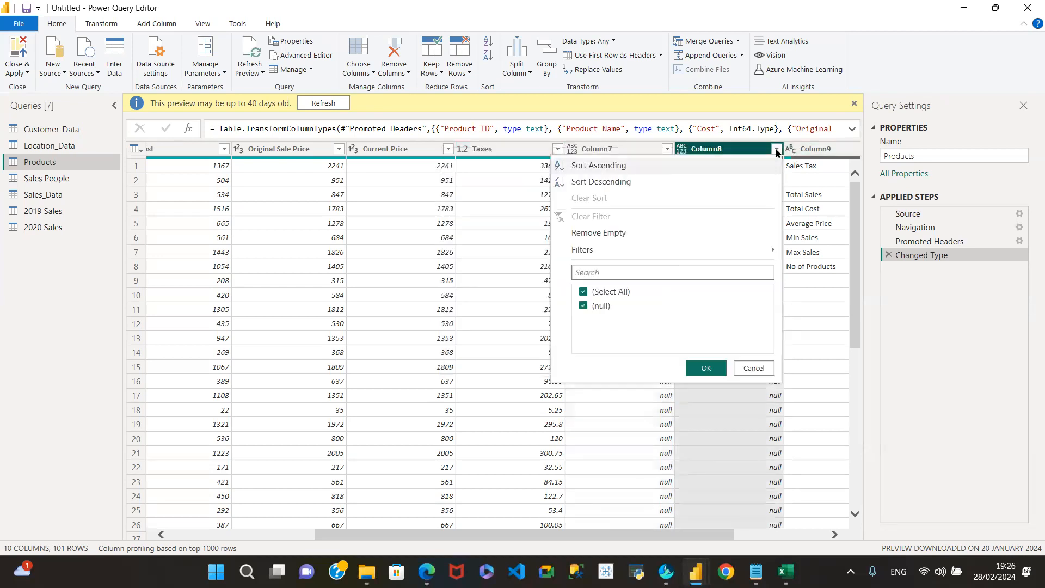
click(725, 531)
drag(725, 531, 844, 541)
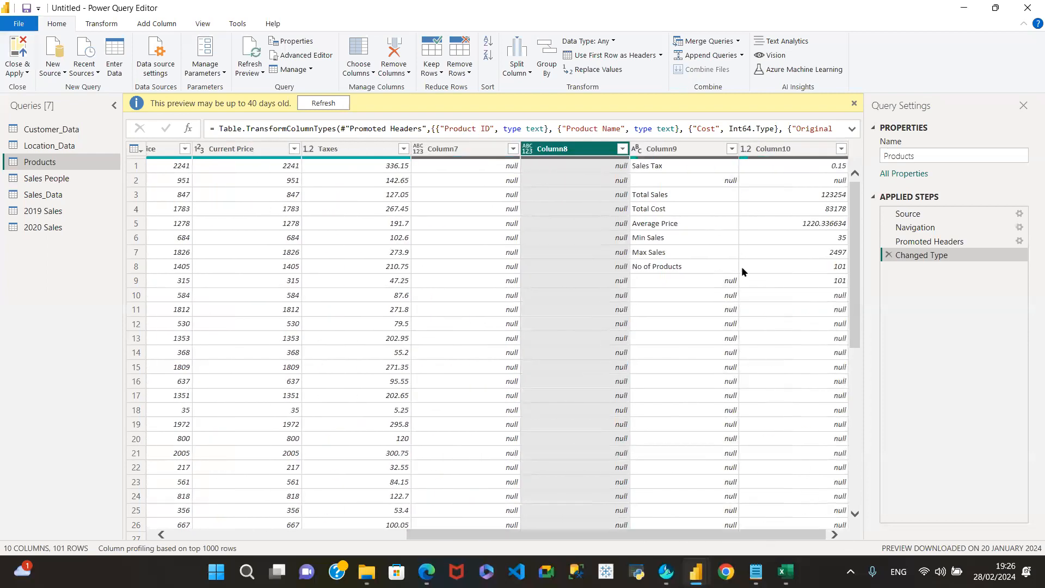
click(733, 152)
click(732, 150)
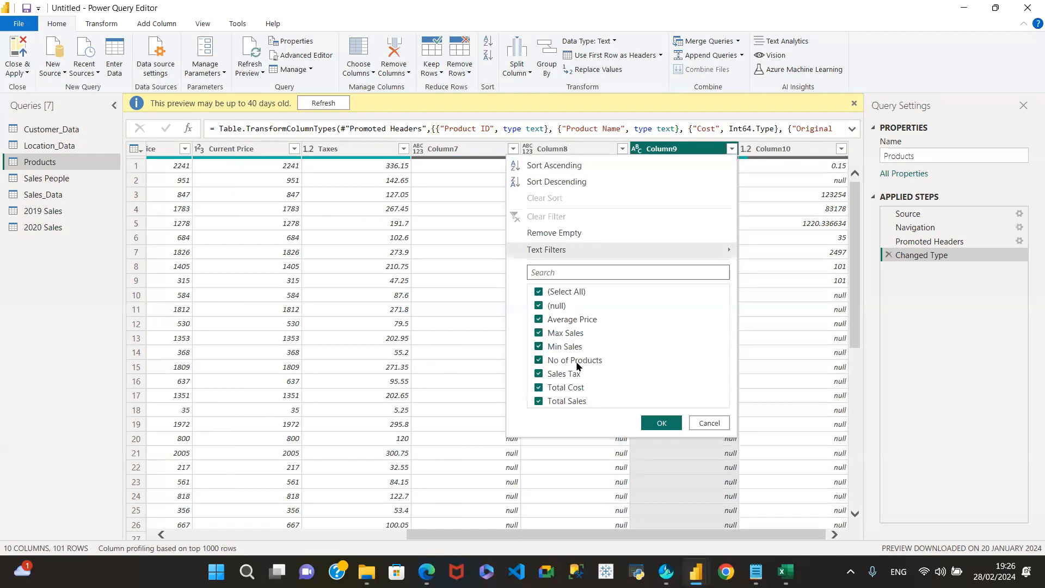
click(709, 423)
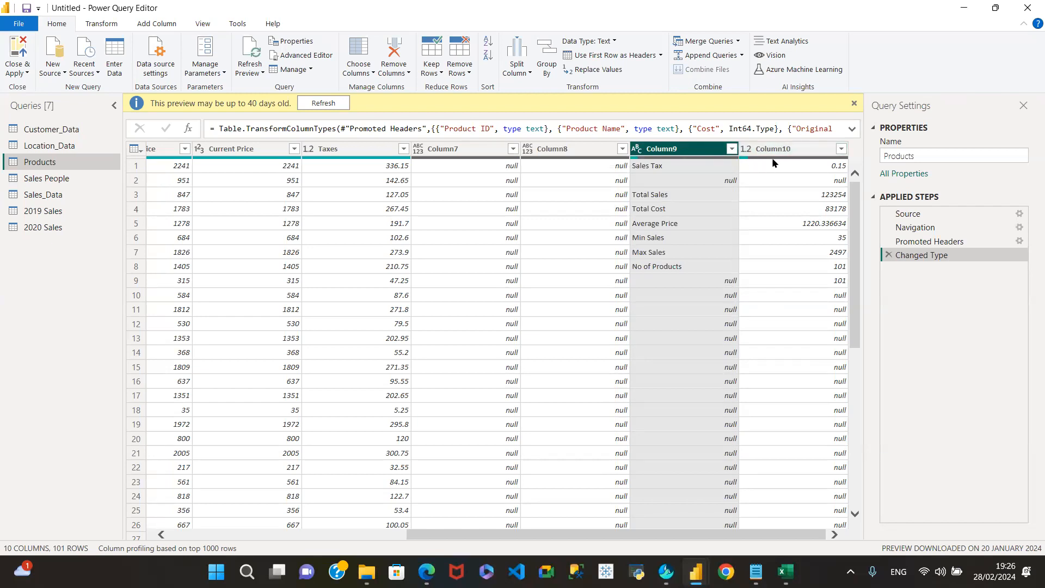
Step: Remove Column7, Column8, Column9 and Column10 from the Products query
click(784, 150)
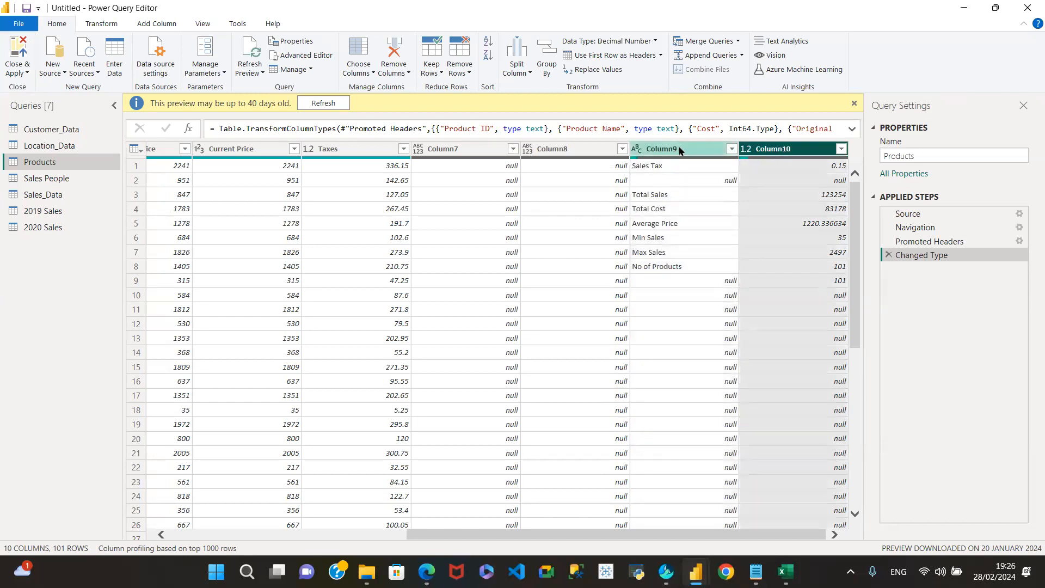
click(679, 151)
click(782, 150)
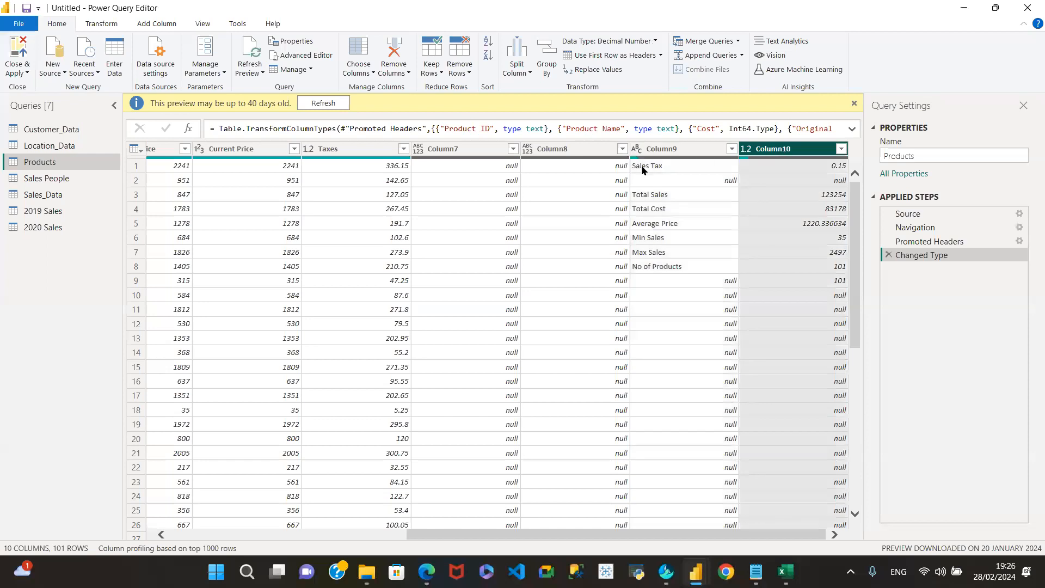
click(456, 150)
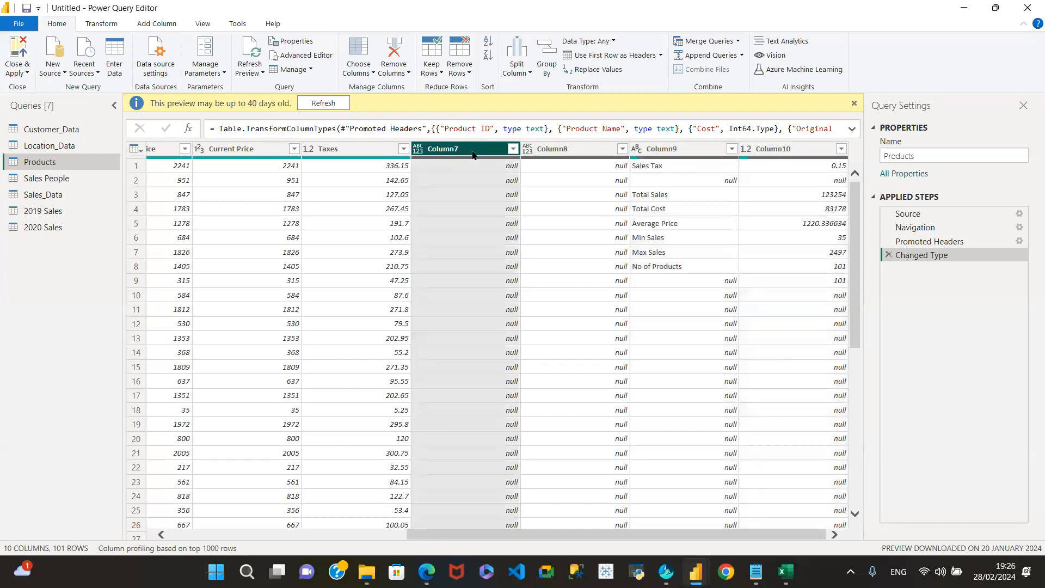
shift+click(805, 152)
right_click(806, 152)
click(826, 173)
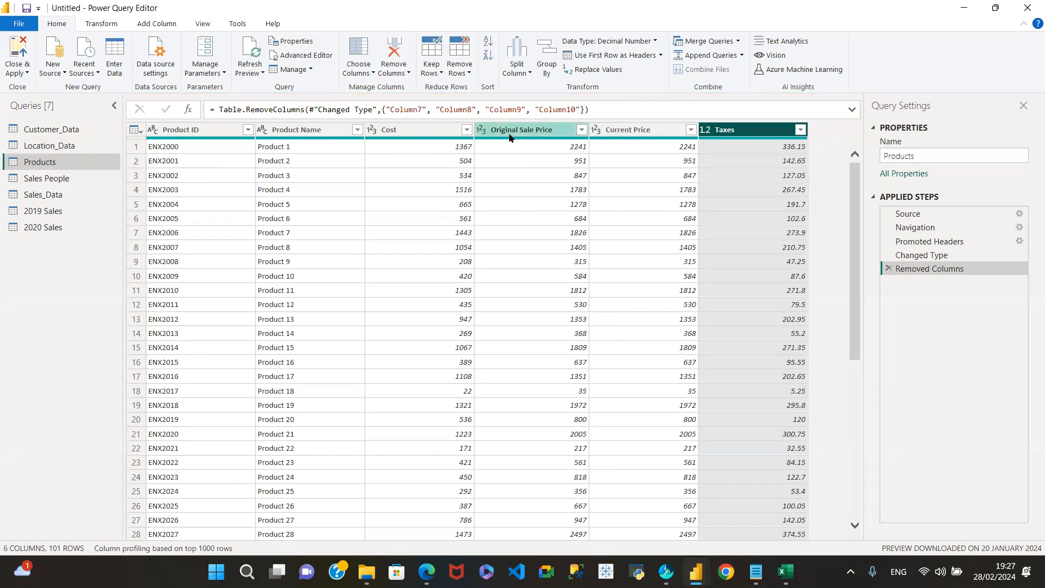
Step: Change the data type of the Cost, Original Sale Price, Current Price and Taxes columns in Products to Fixed decimal number
click(370, 130)
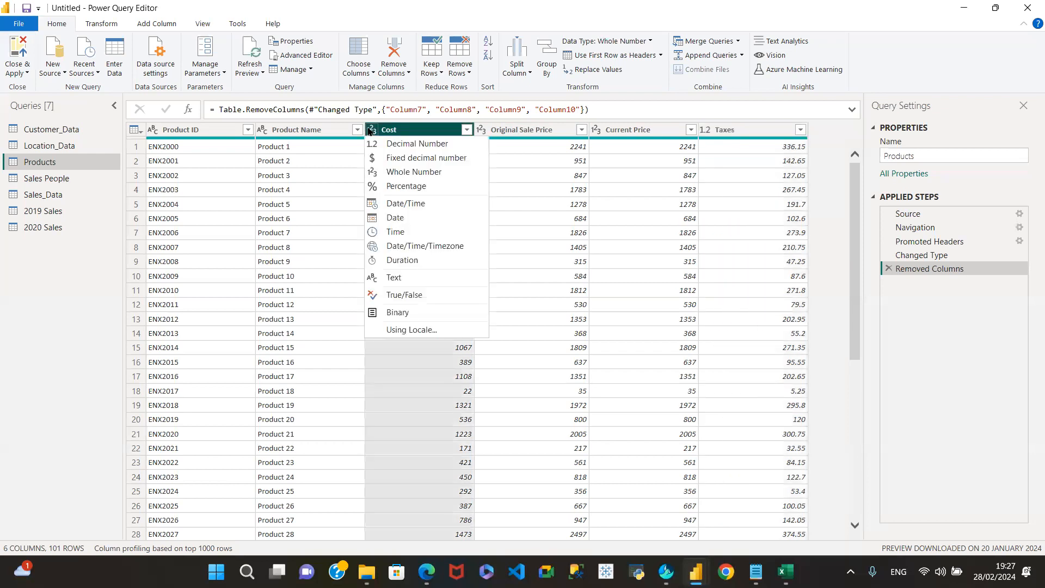
click(393, 180)
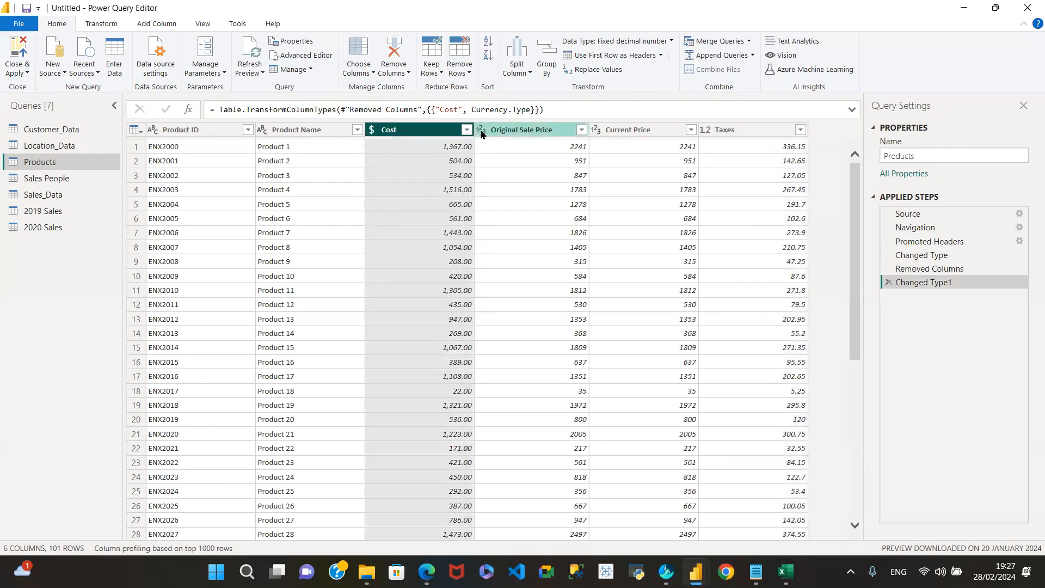
click(481, 129)
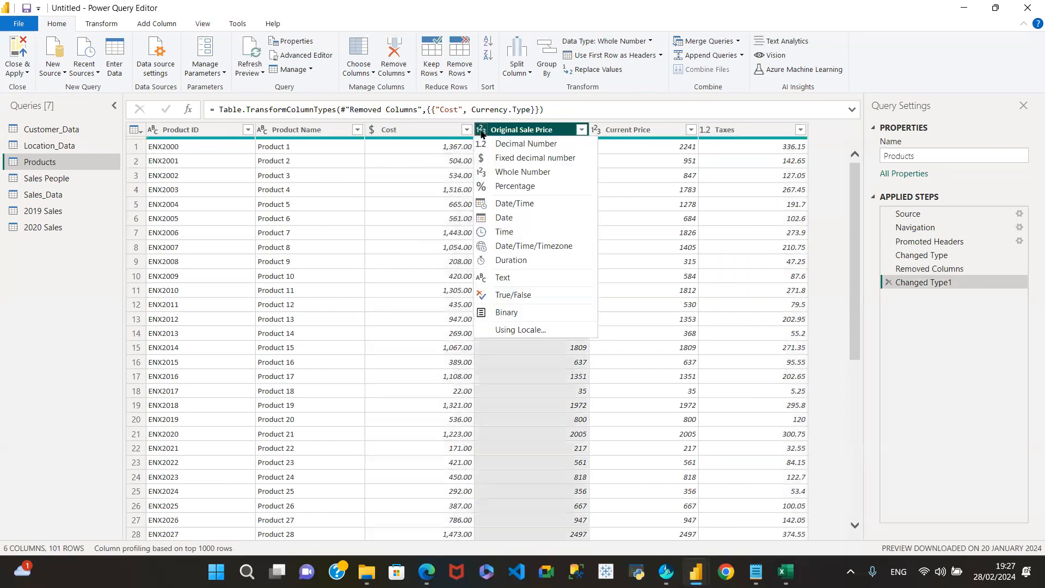
click(510, 159)
click(596, 130)
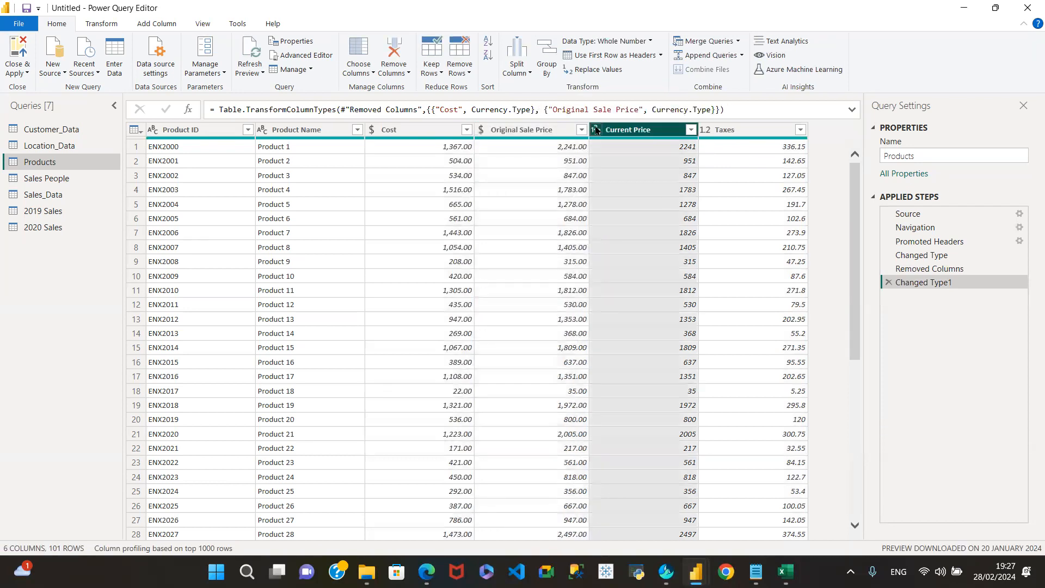
click(625, 158)
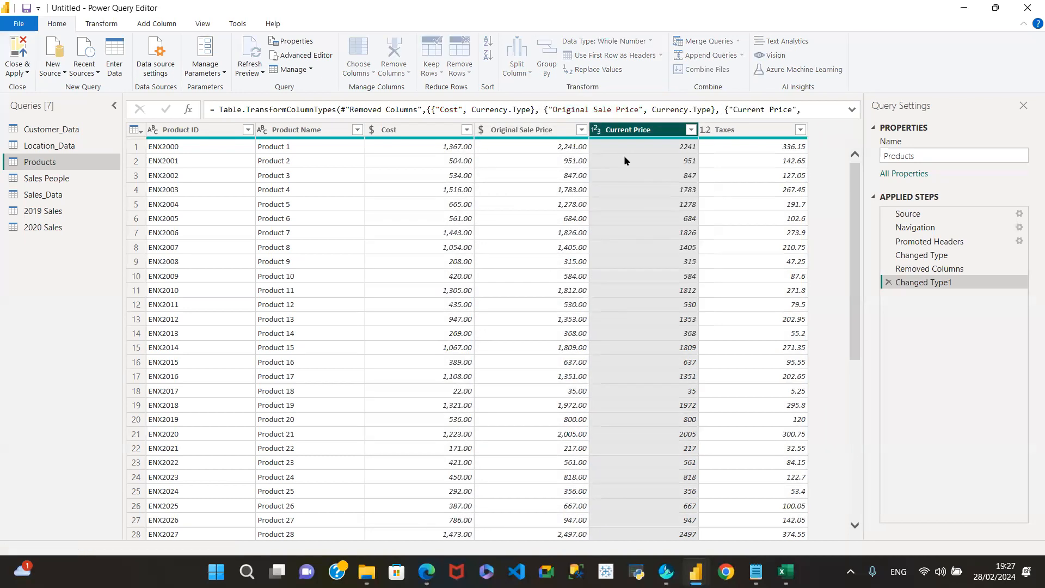
click(705, 130)
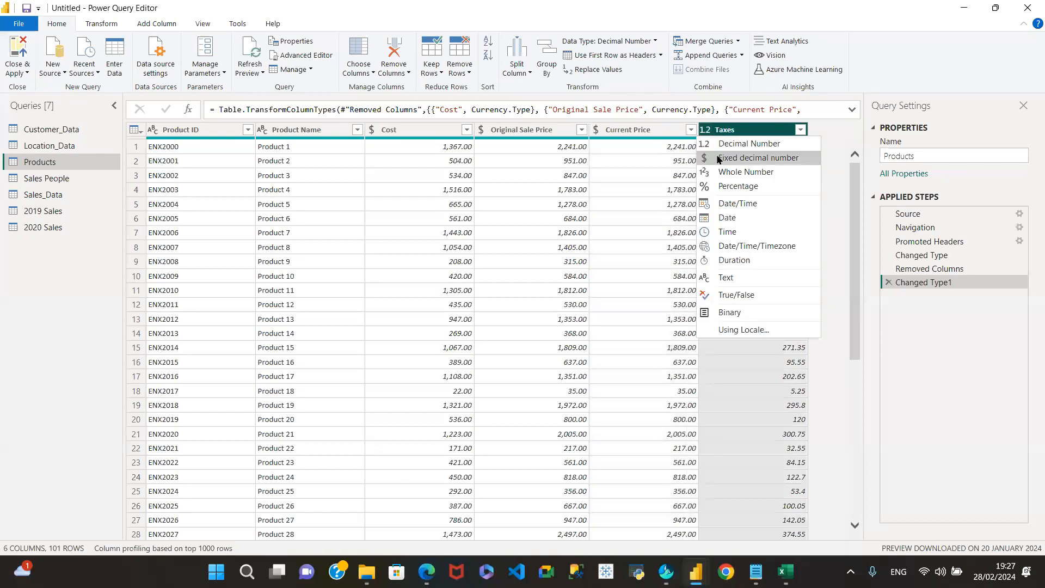
click(718, 158)
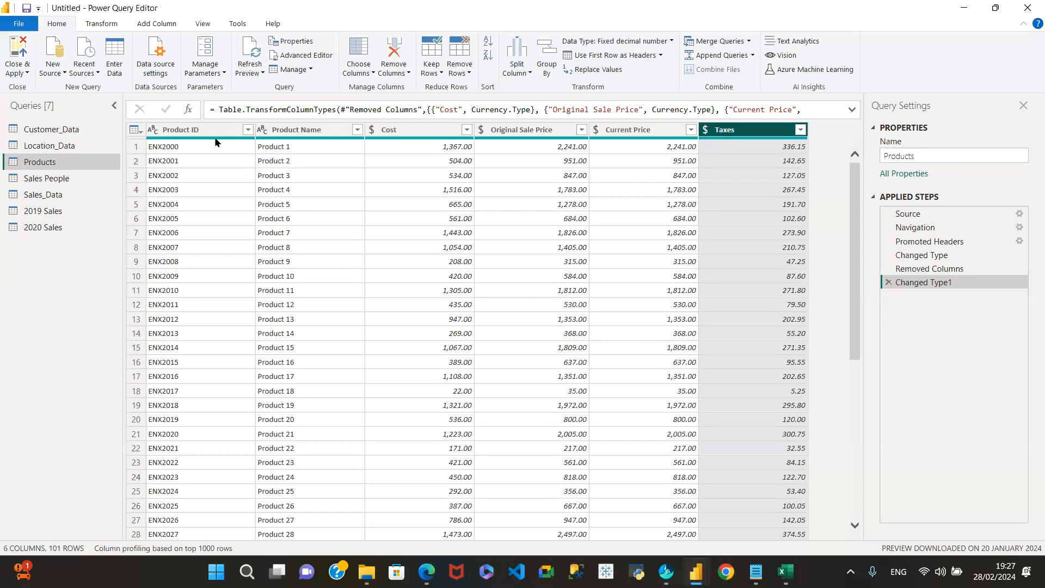
Step: Remove duplicates from the Products query based on the Product ID column
click(190, 131)
right_click(188, 131)
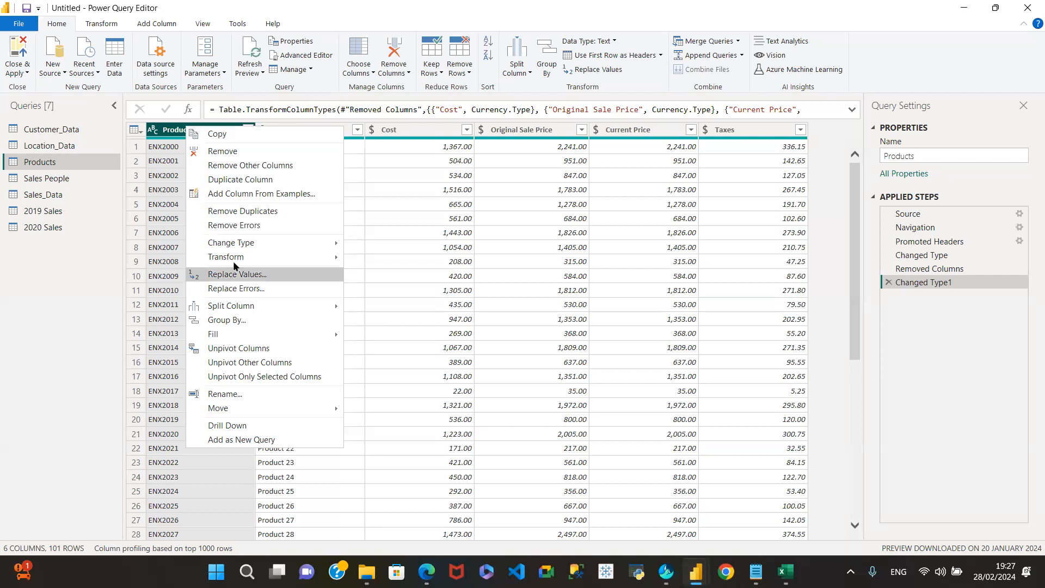
click(240, 211)
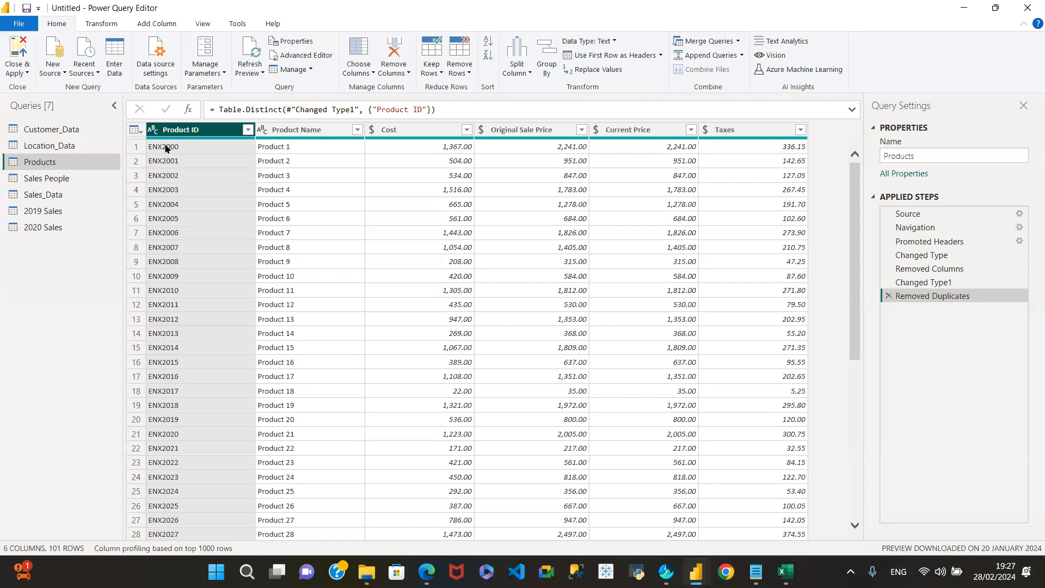
Step: Examine the columns and values of the Location_Data query, from Location ID through Time Zone
click(77, 145)
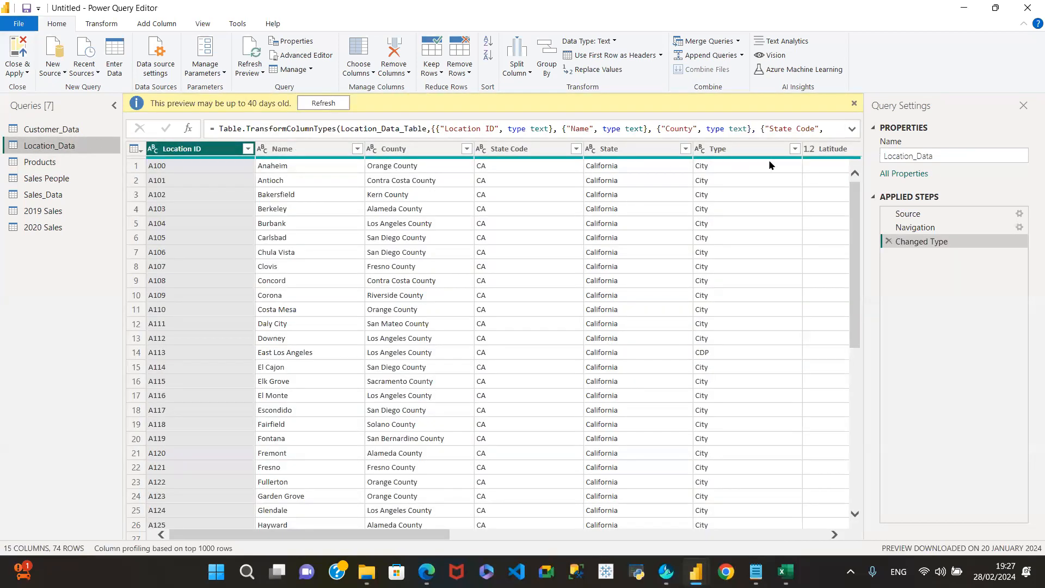
click(414, 526)
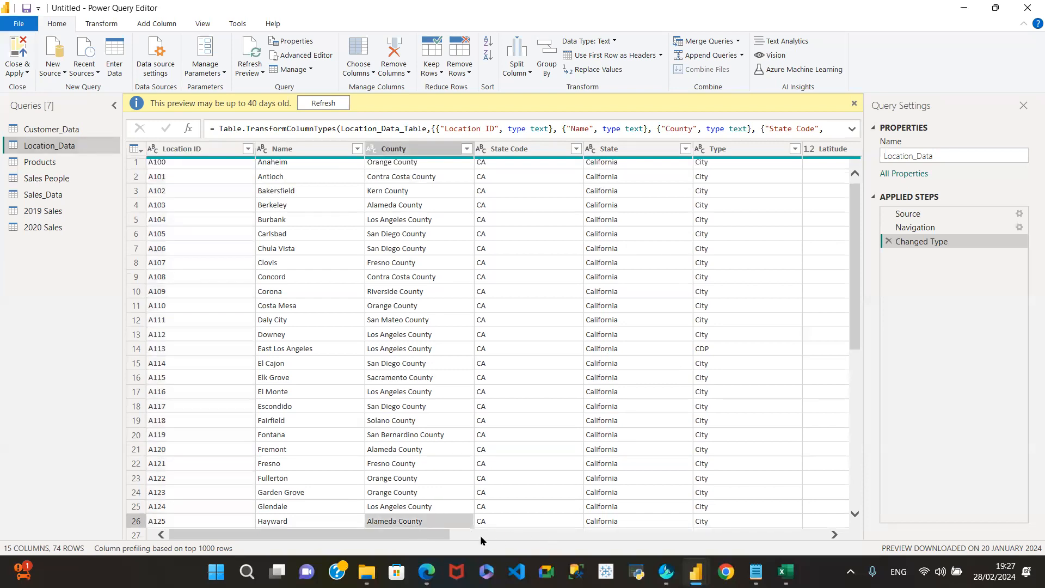
drag(433, 533, 831, 562)
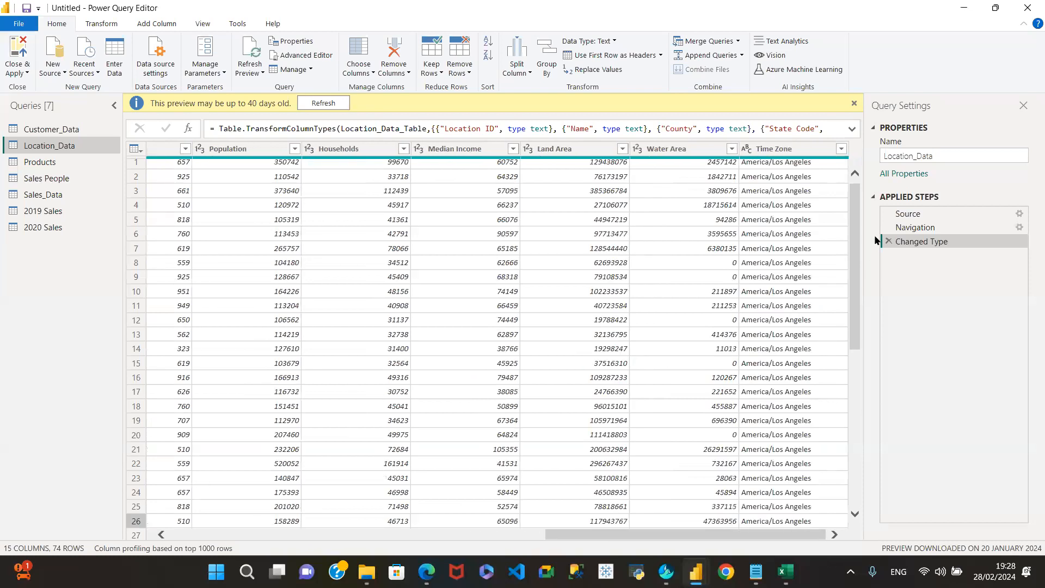
click(759, 152)
drag(747, 535, 539, 540)
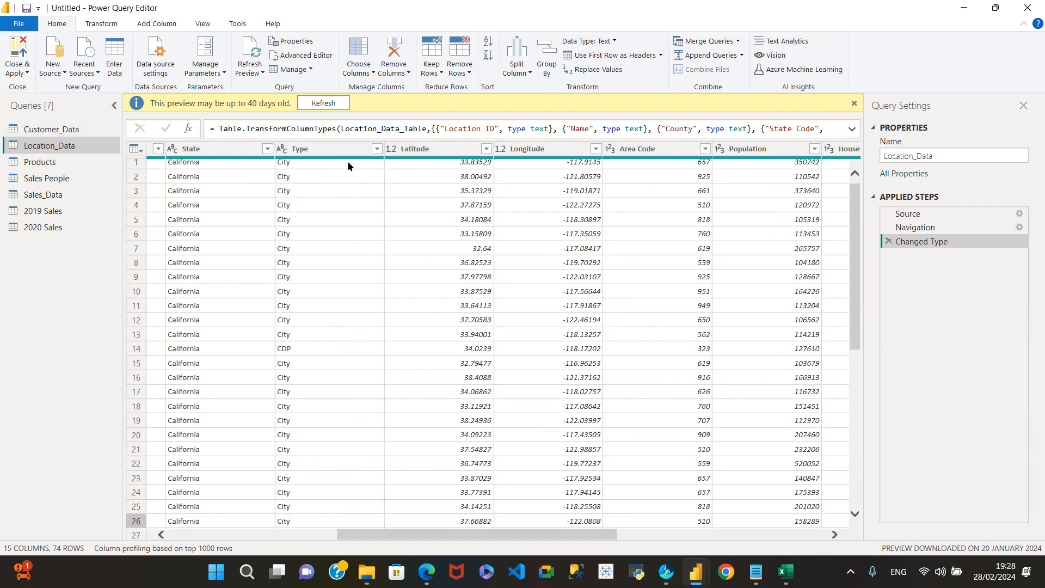
drag(851, 250, 850, 195)
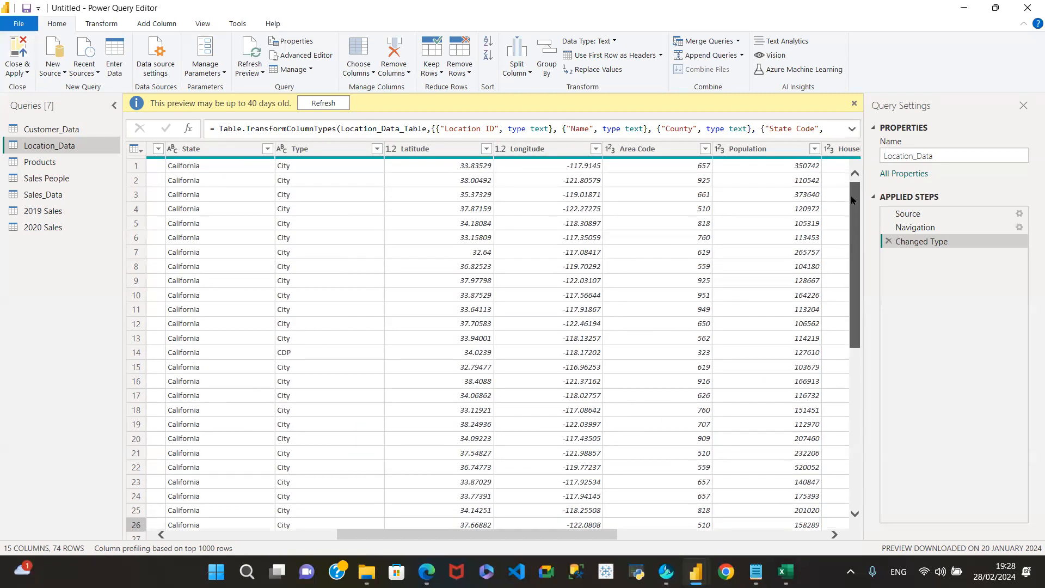